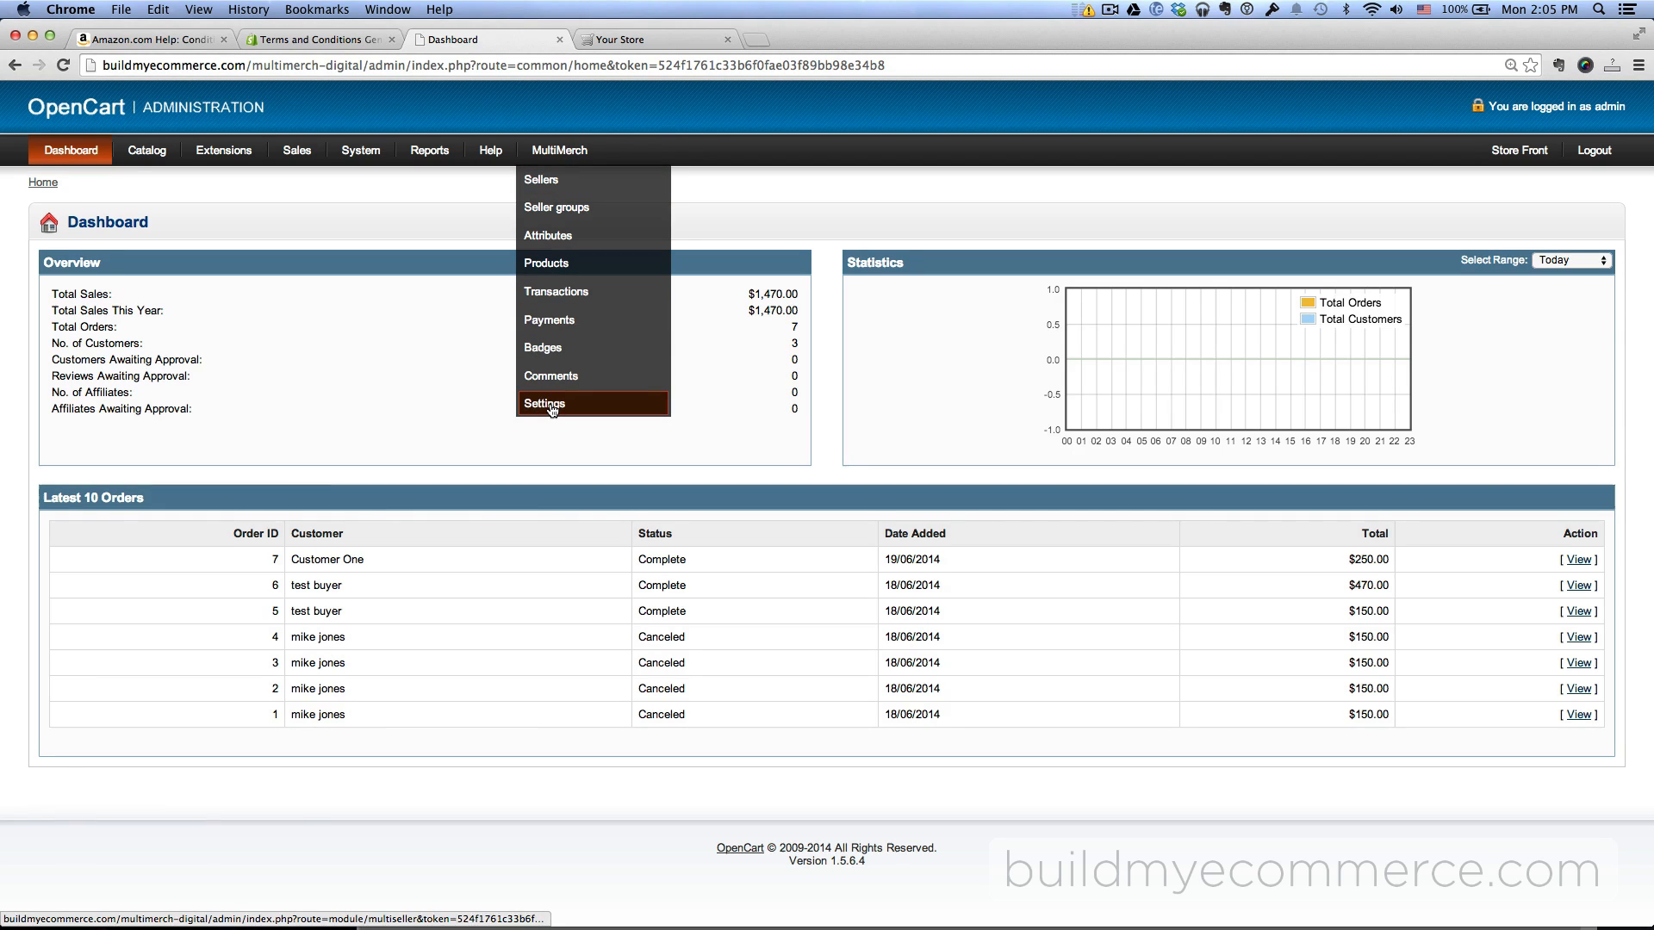
# Step: Open the MultiMerch settings and set both seller validation and product validation to Manual approval
pyautogui.click(561, 404)
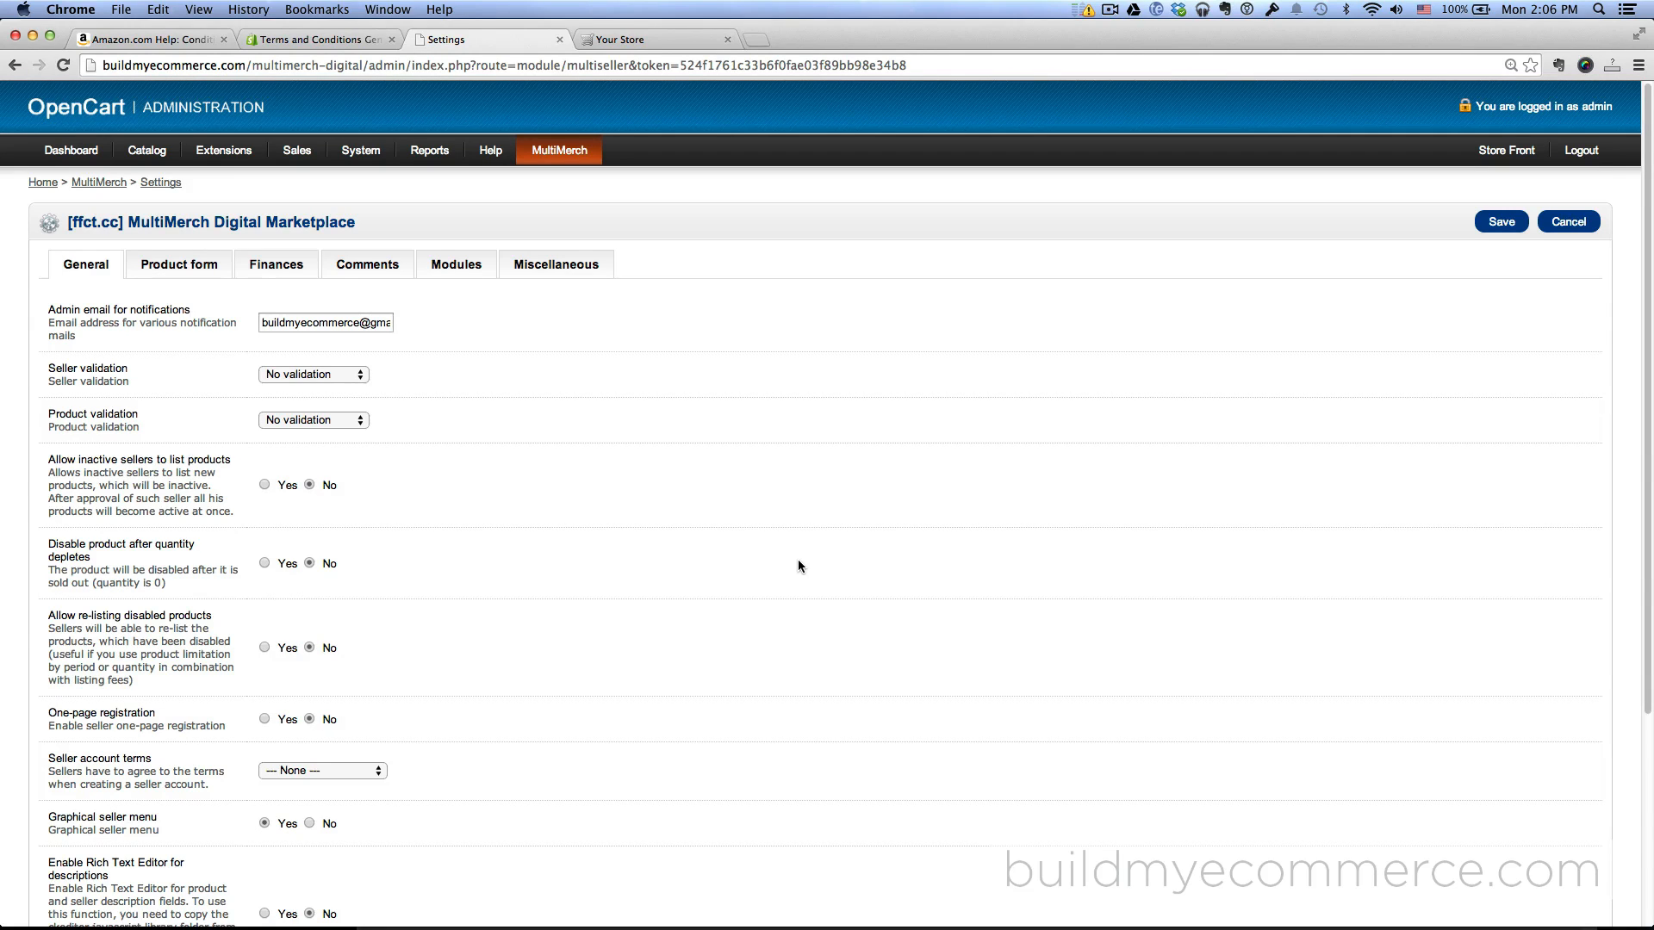
pyautogui.scroll(-3, 798, 566)
pyautogui.scroll(3, 797, 566)
pyautogui.click(355, 375)
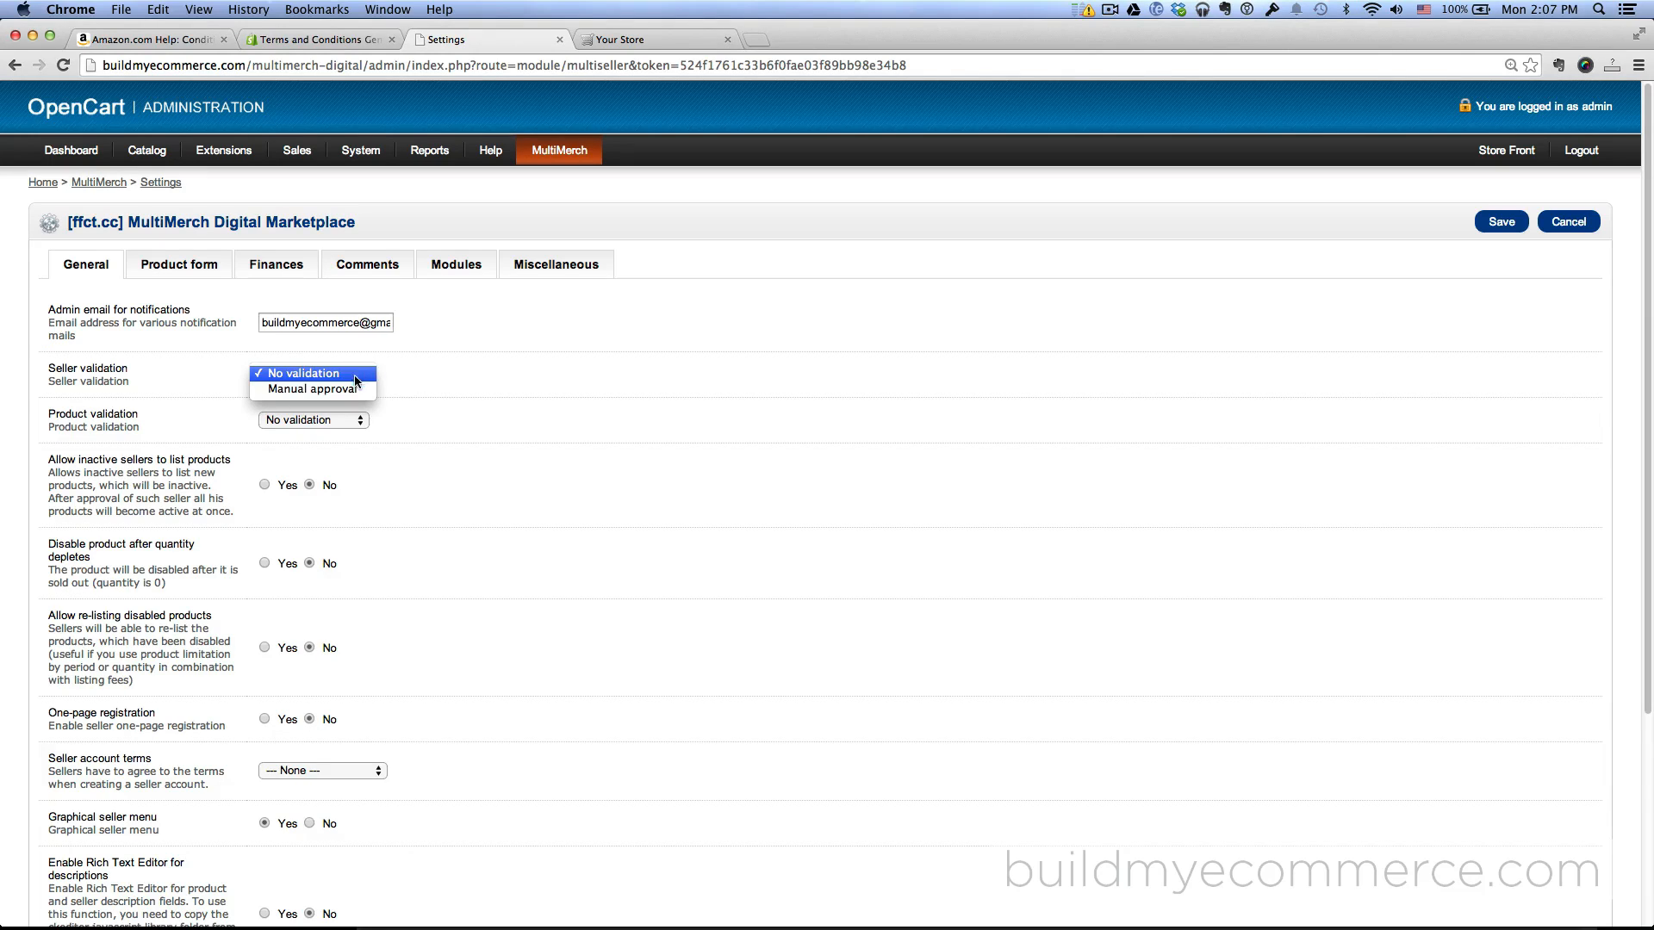
pyautogui.click(354, 387)
pyautogui.click(348, 418)
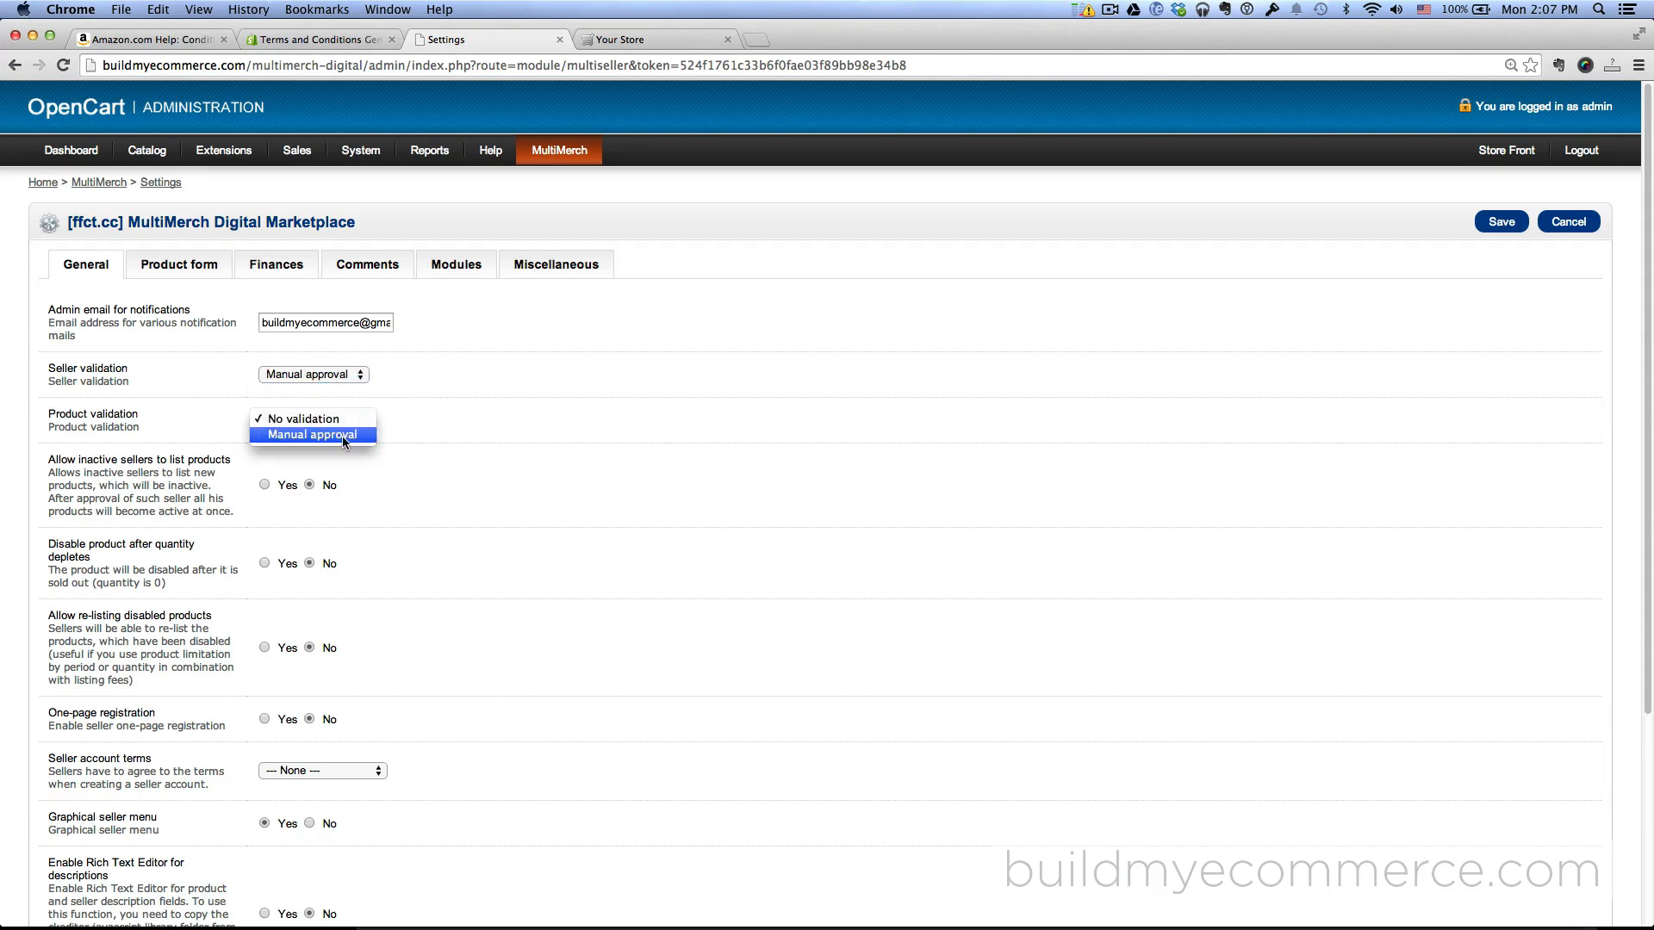
pyautogui.click(343, 436)
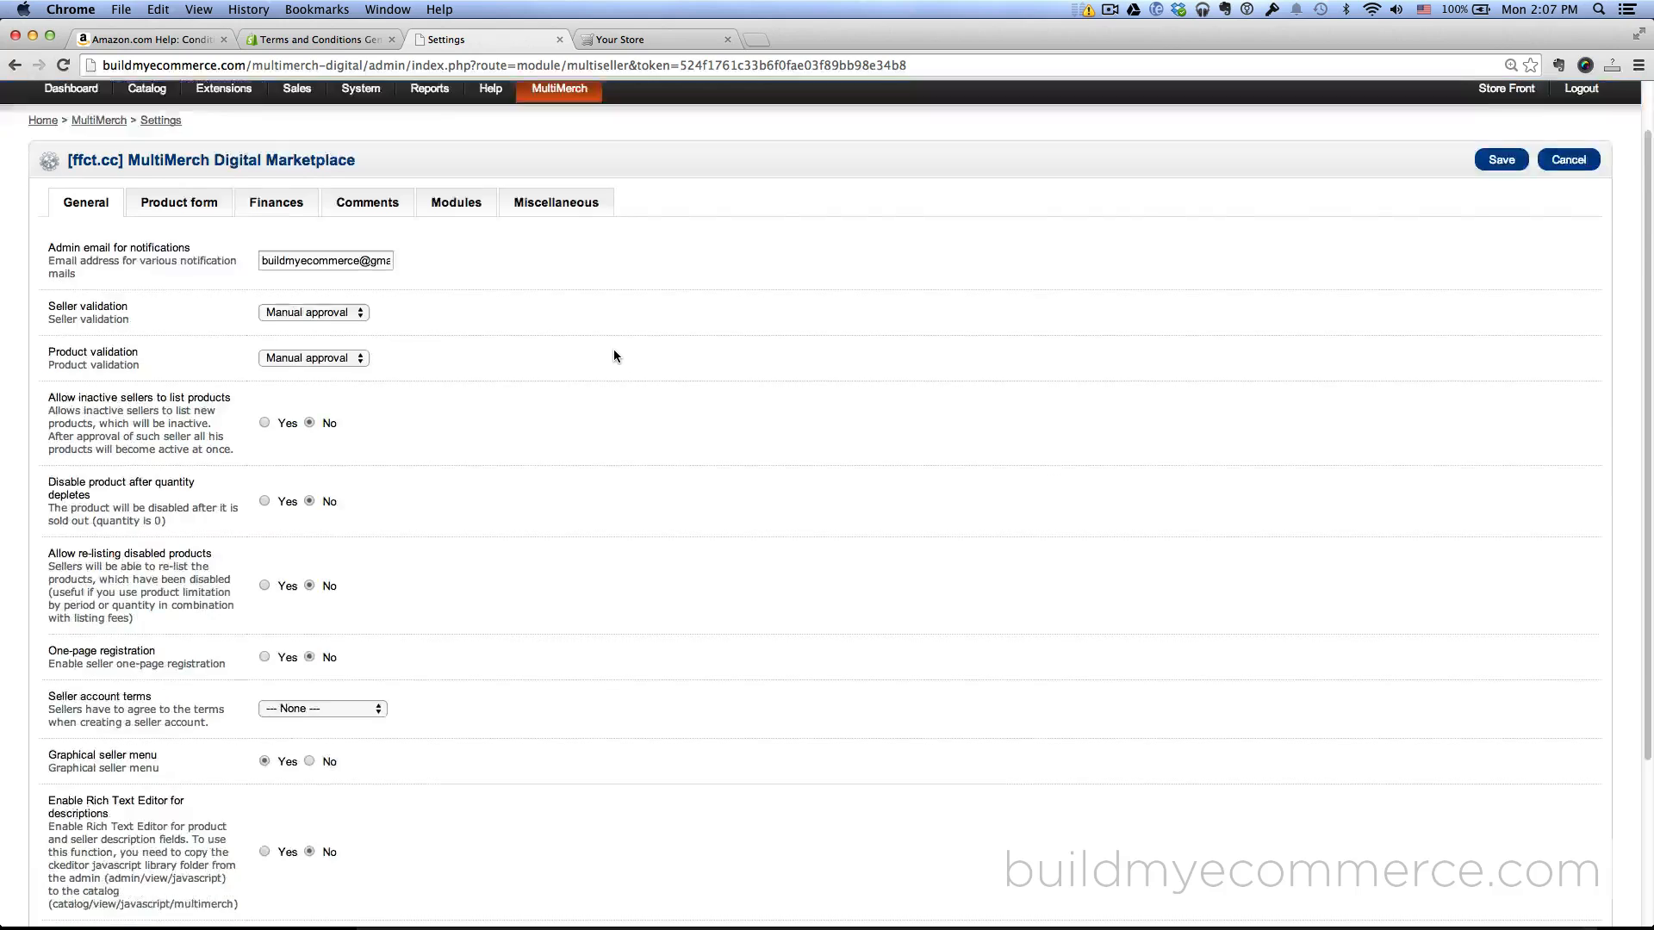
pyautogui.scroll(-5, 614, 355)
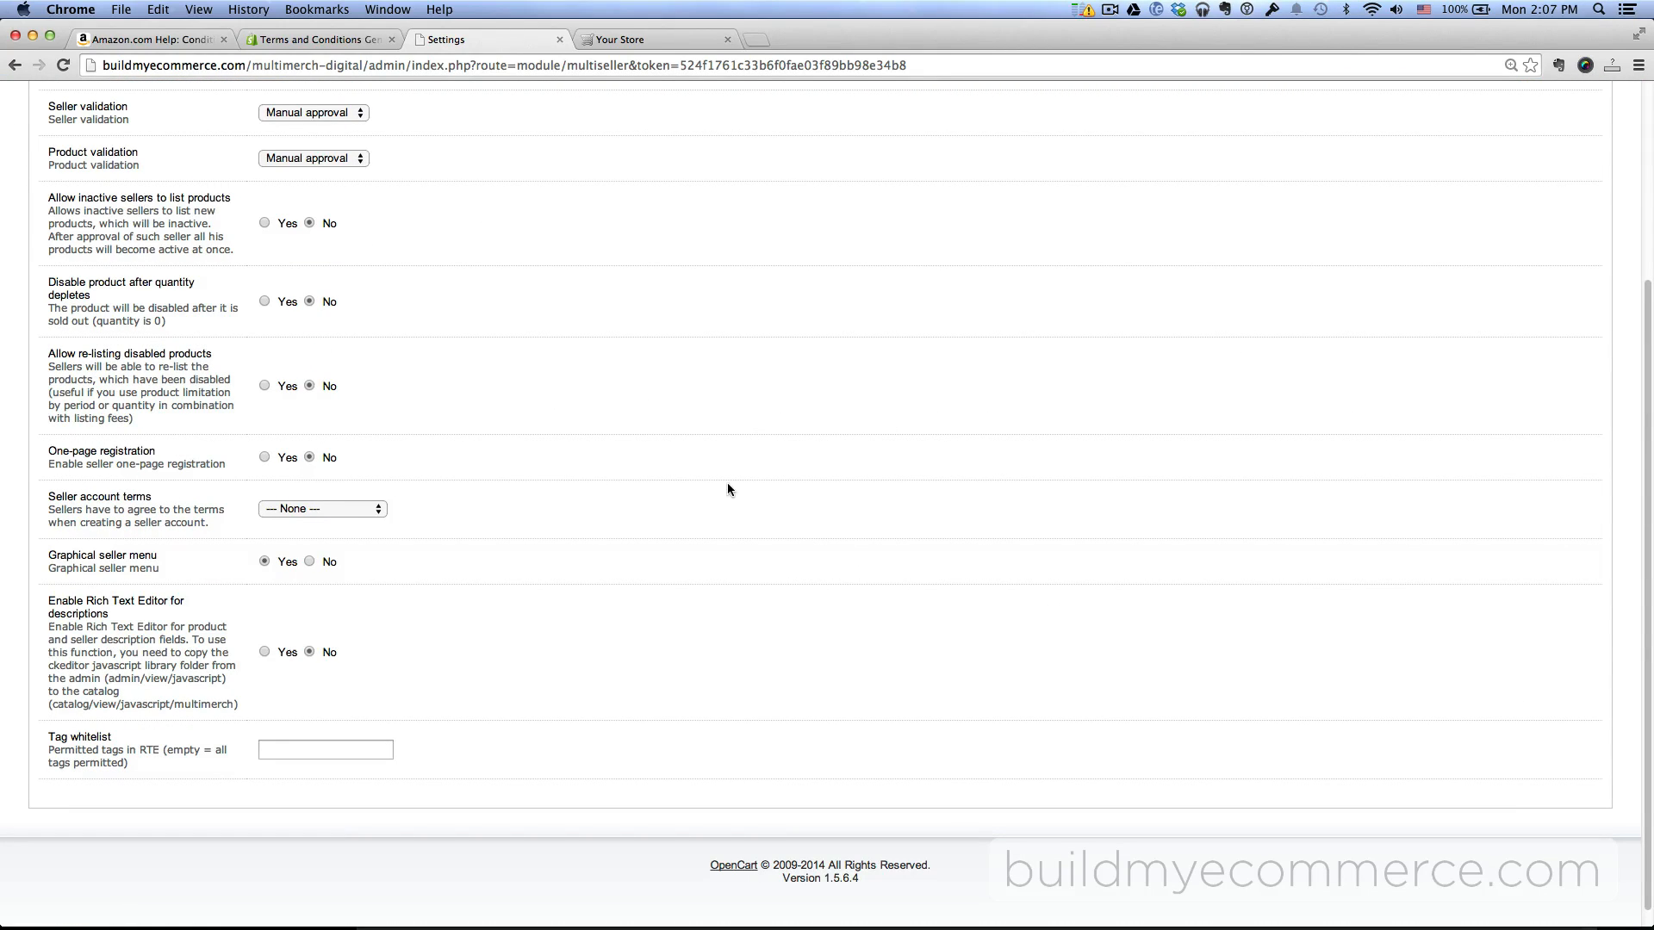
pyautogui.scroll(5, 727, 487)
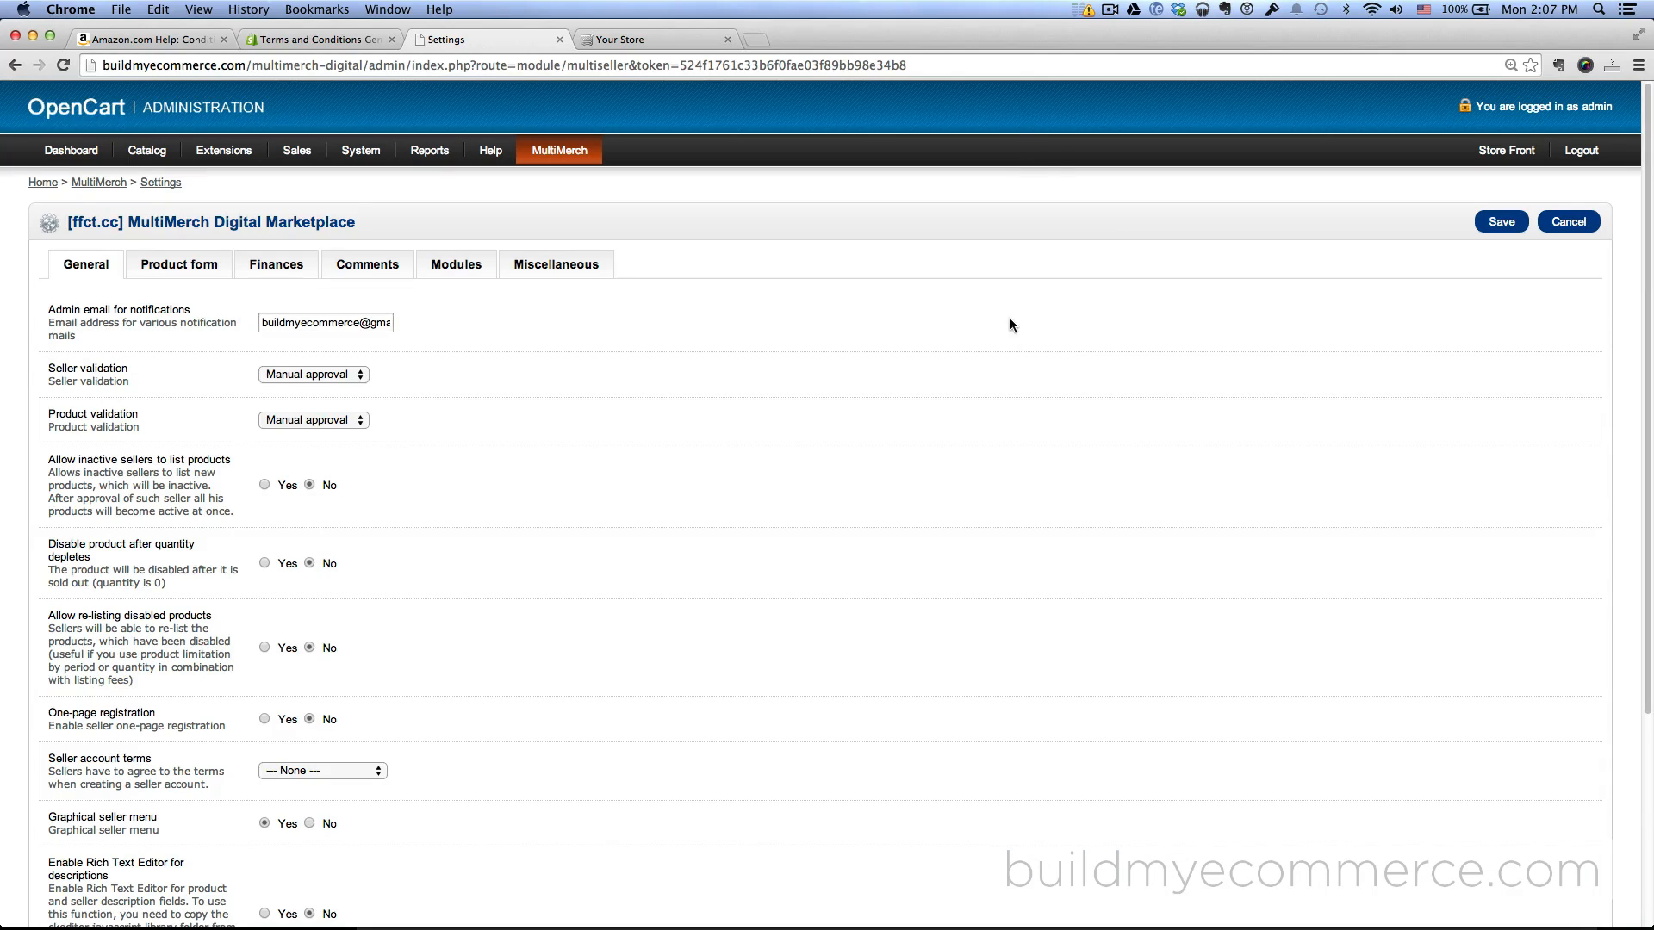
# Step: Set One-page registration to Yes, save the marketplace settings and check the storefront's account links
pyautogui.click(659, 38)
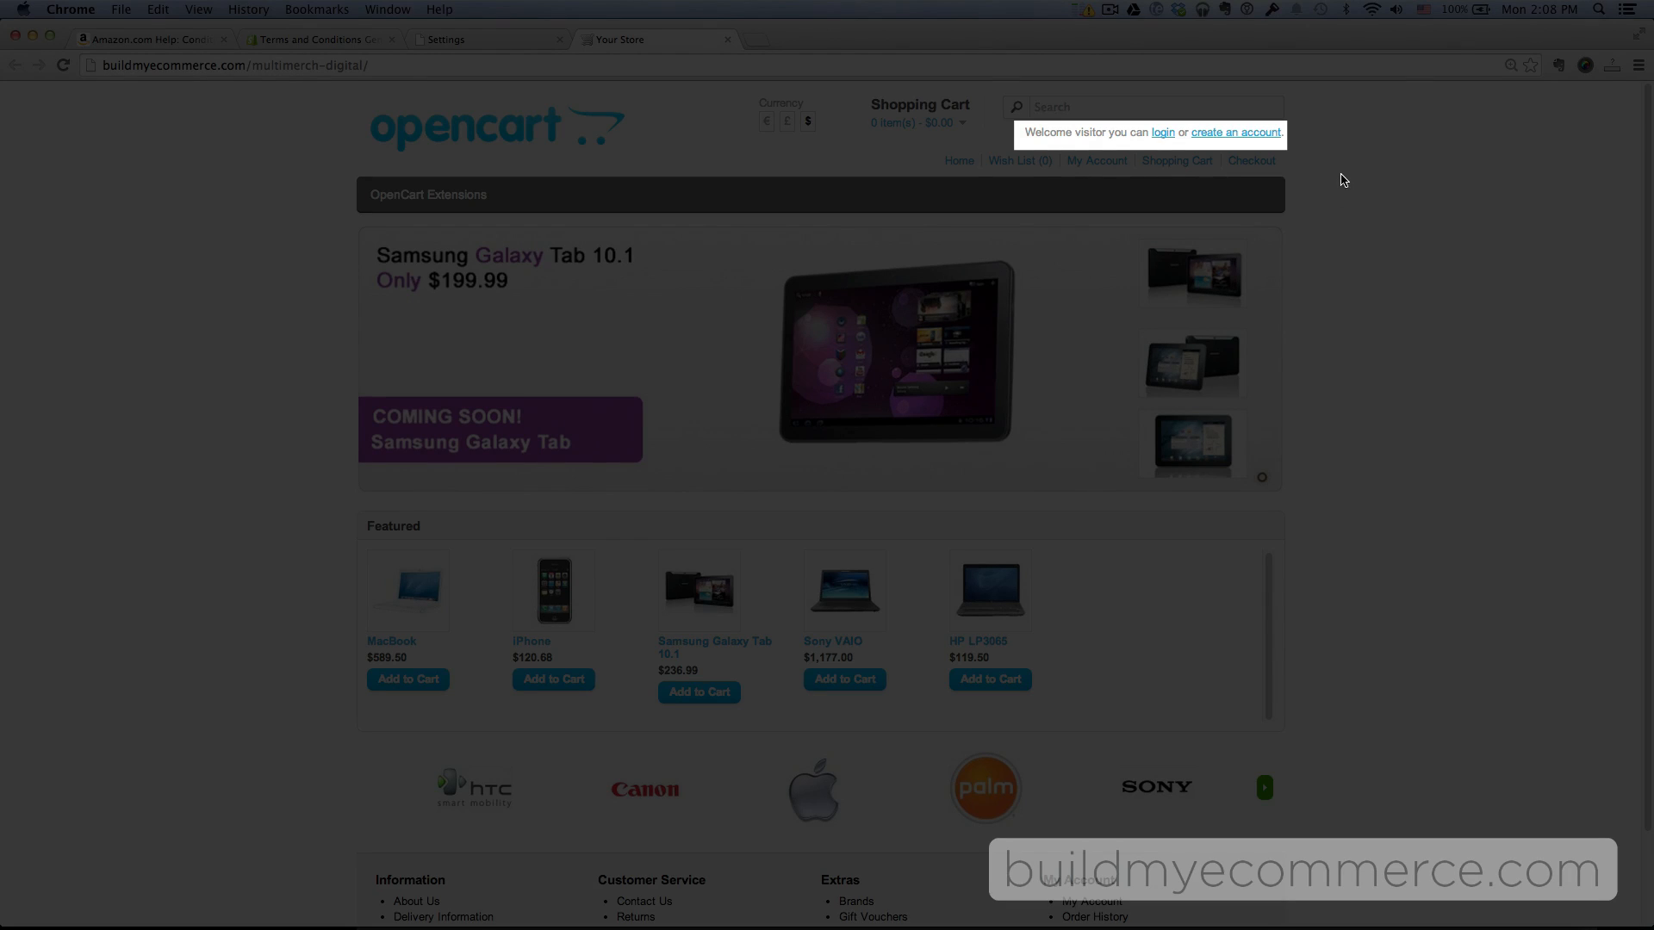
pyautogui.click(552, 41)
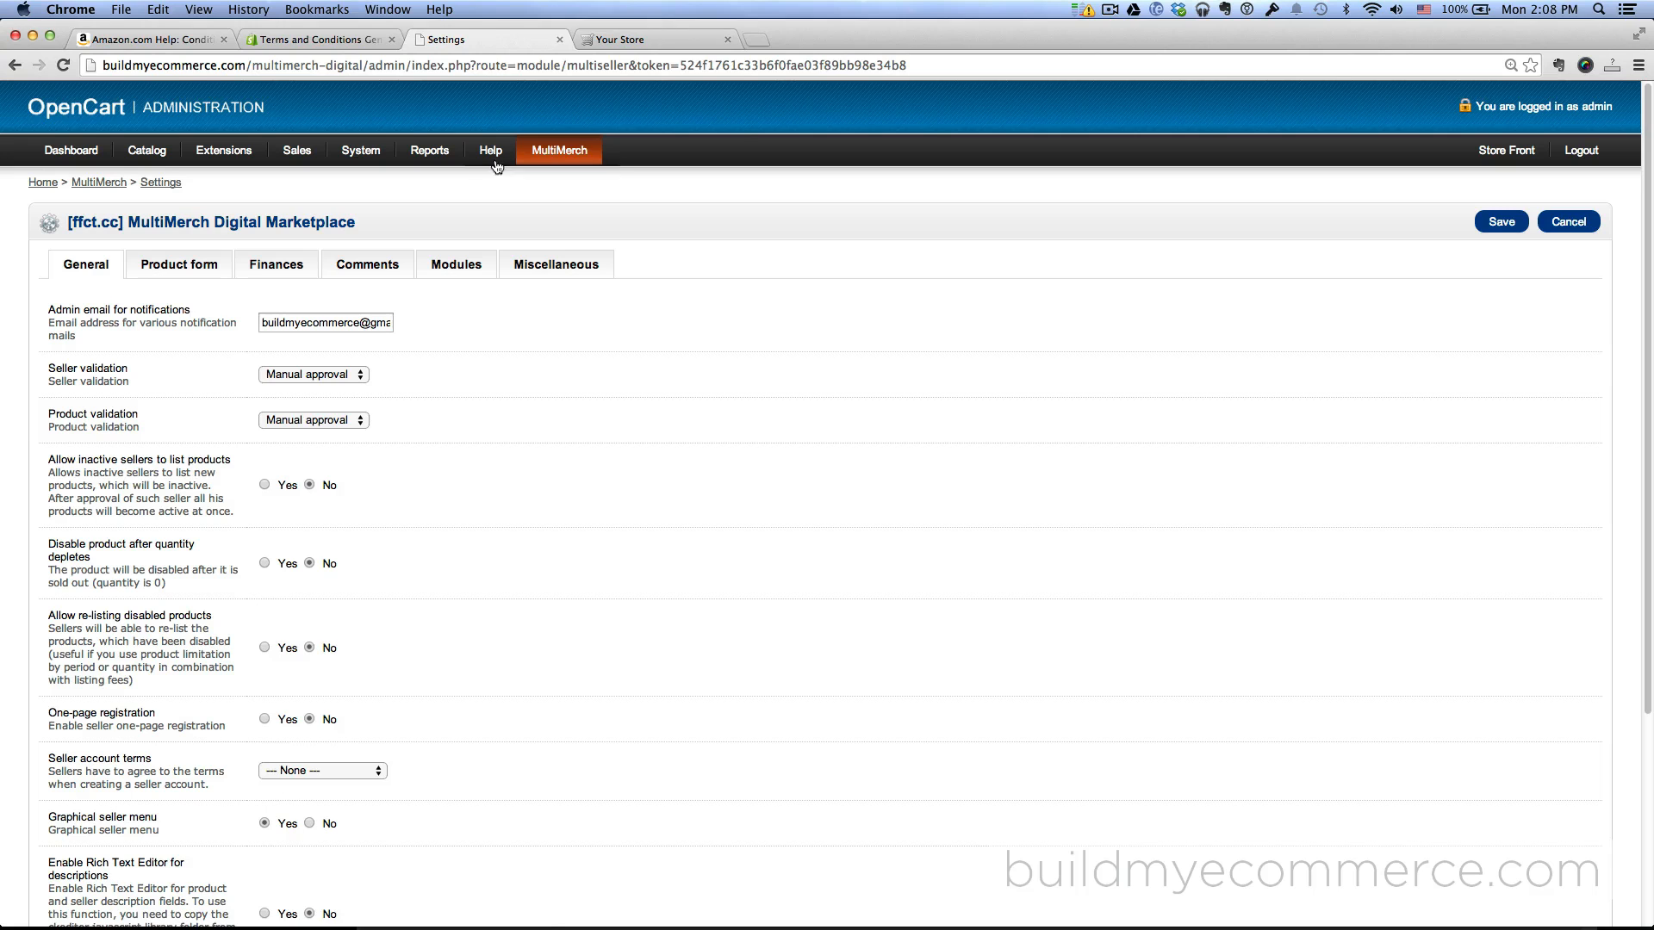
pyautogui.scroll(-2, 576, 570)
pyautogui.scroll(-5, 576, 570)
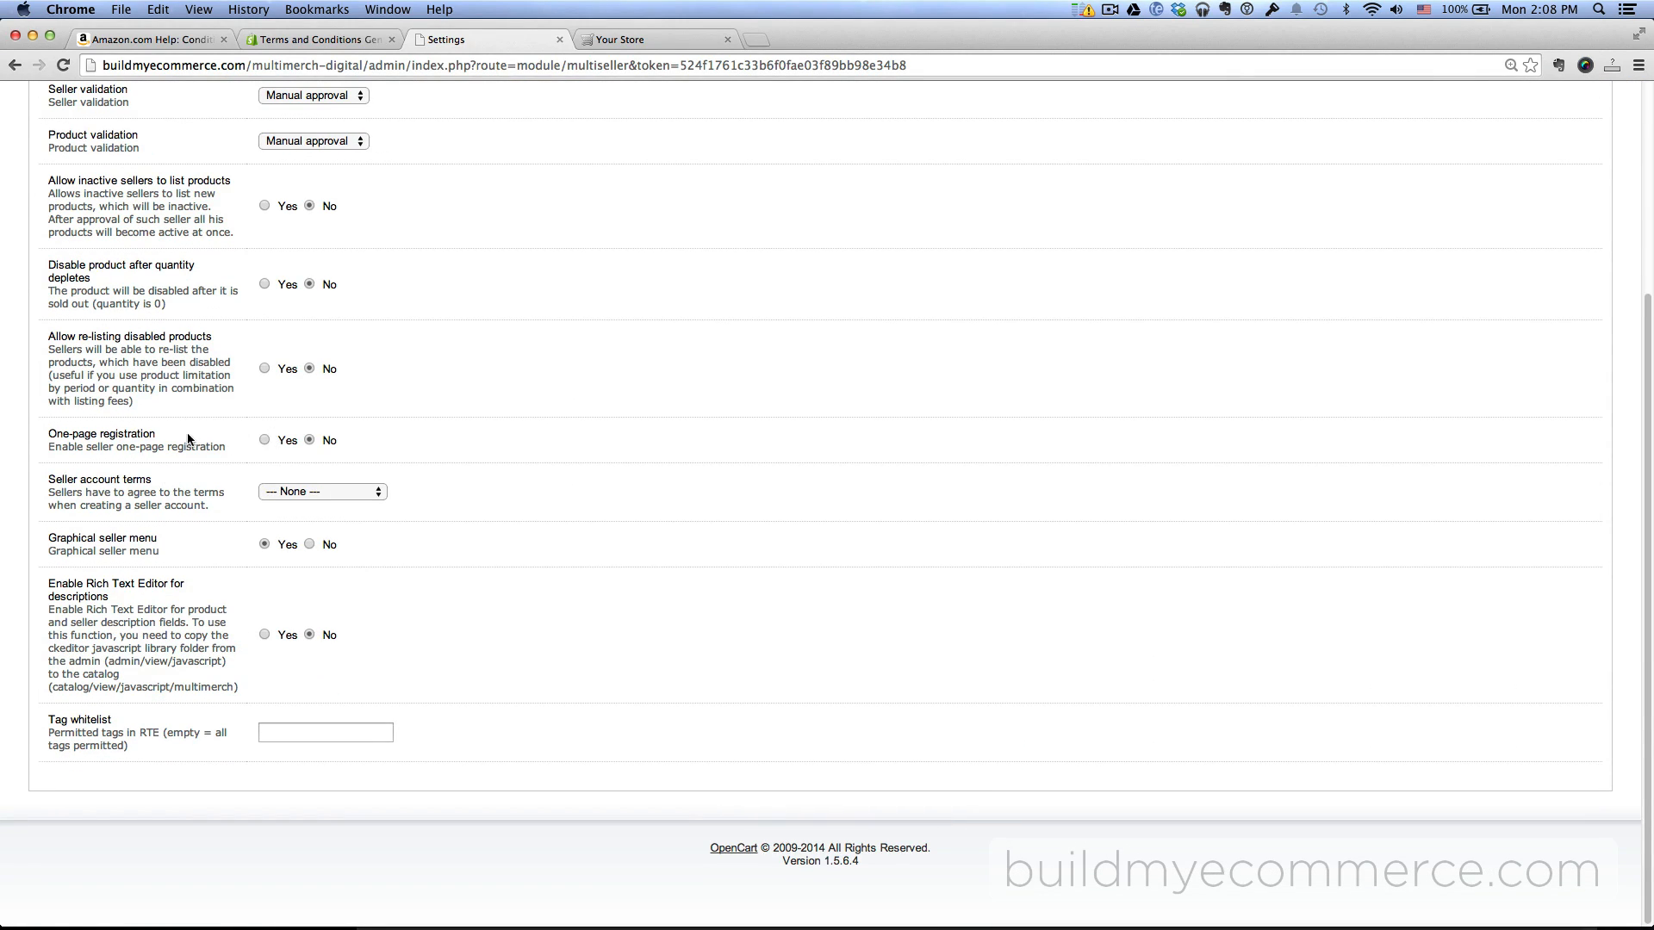
pyautogui.click(265, 440)
pyautogui.scroll(5, 845, 546)
pyautogui.click(1499, 226)
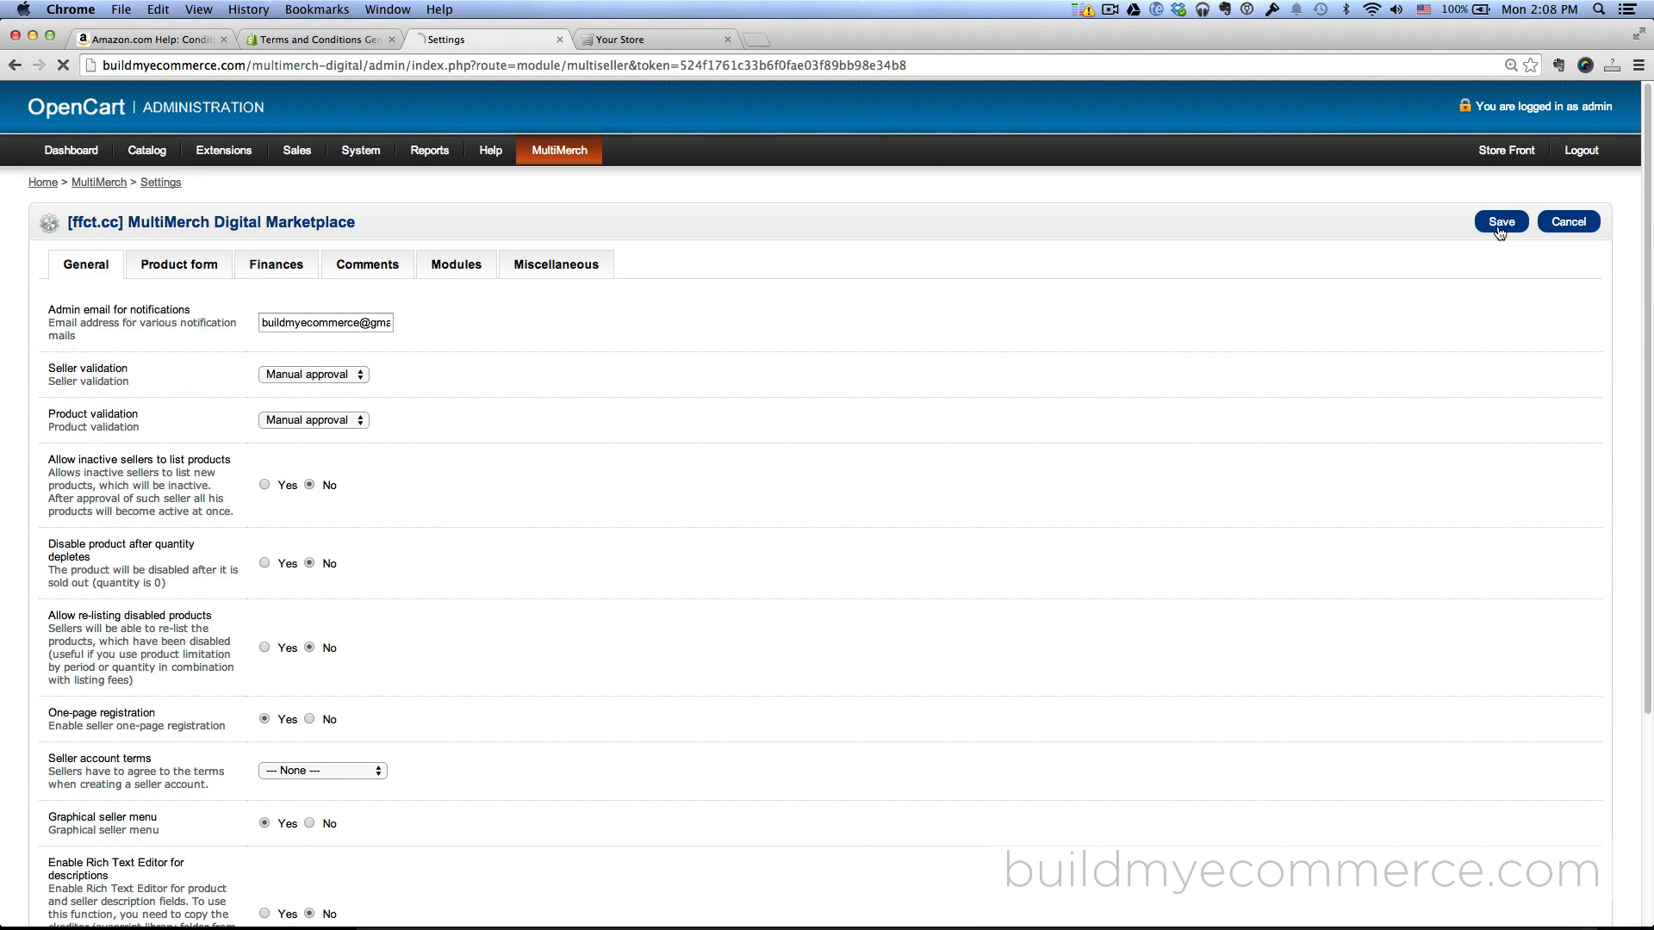
pyautogui.click(1506, 151)
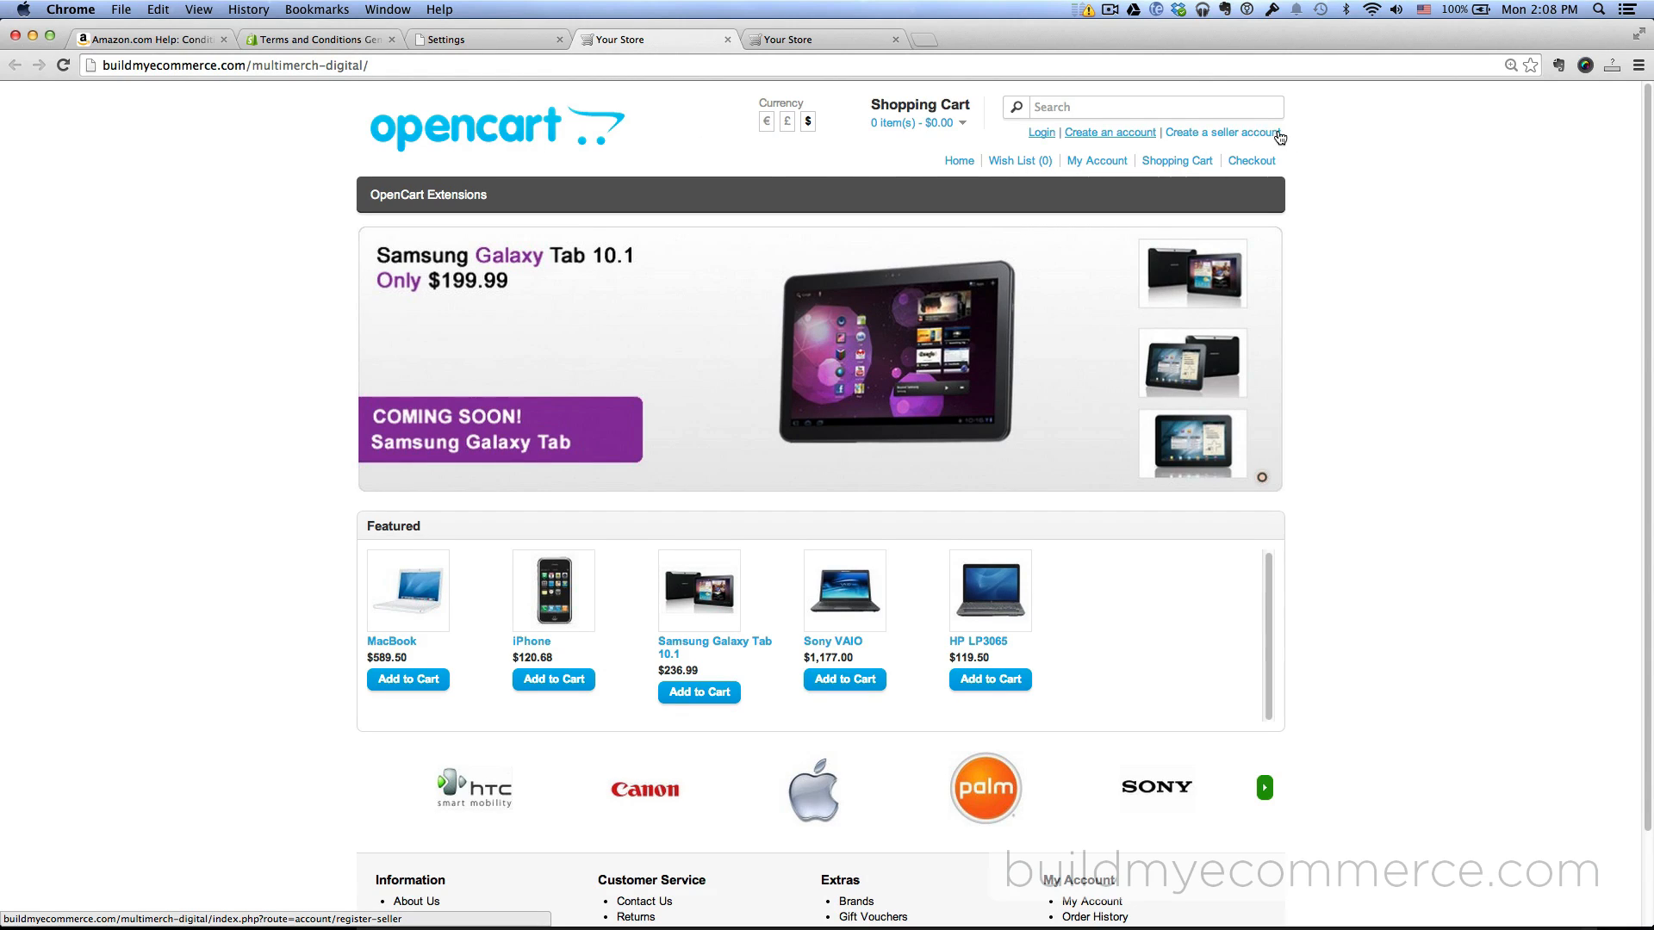
# Step: Back in the marketplace settings, set the seller account terms to Terms & Conditions
pyautogui.click(467, 39)
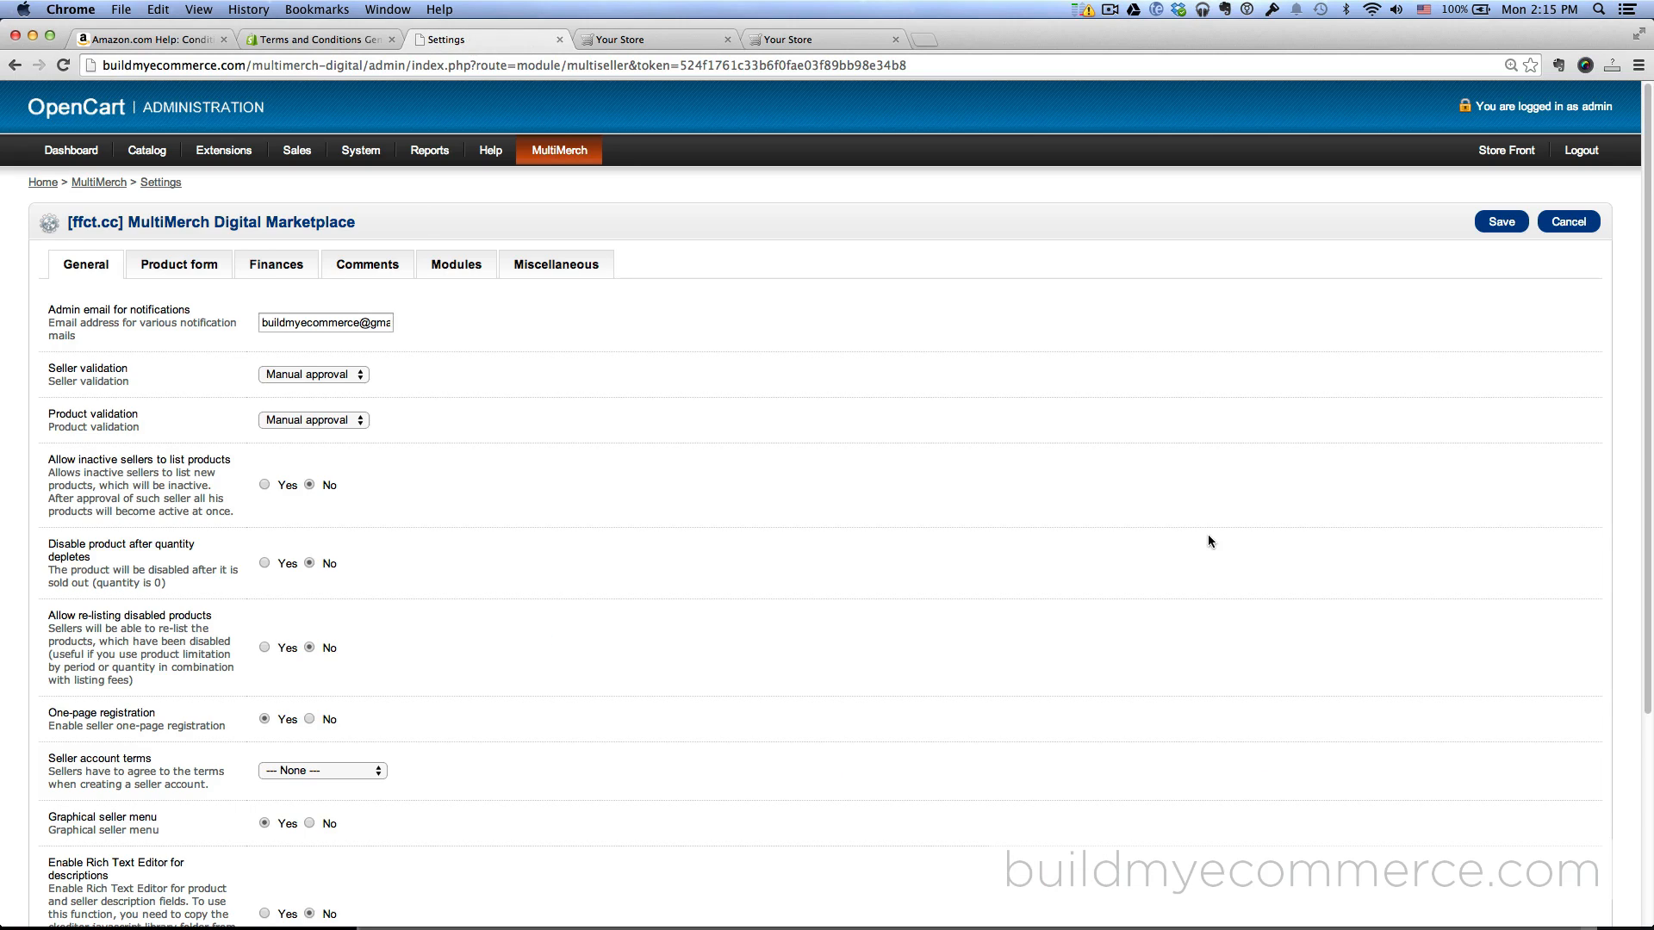
pyautogui.scroll(-10, 1207, 534)
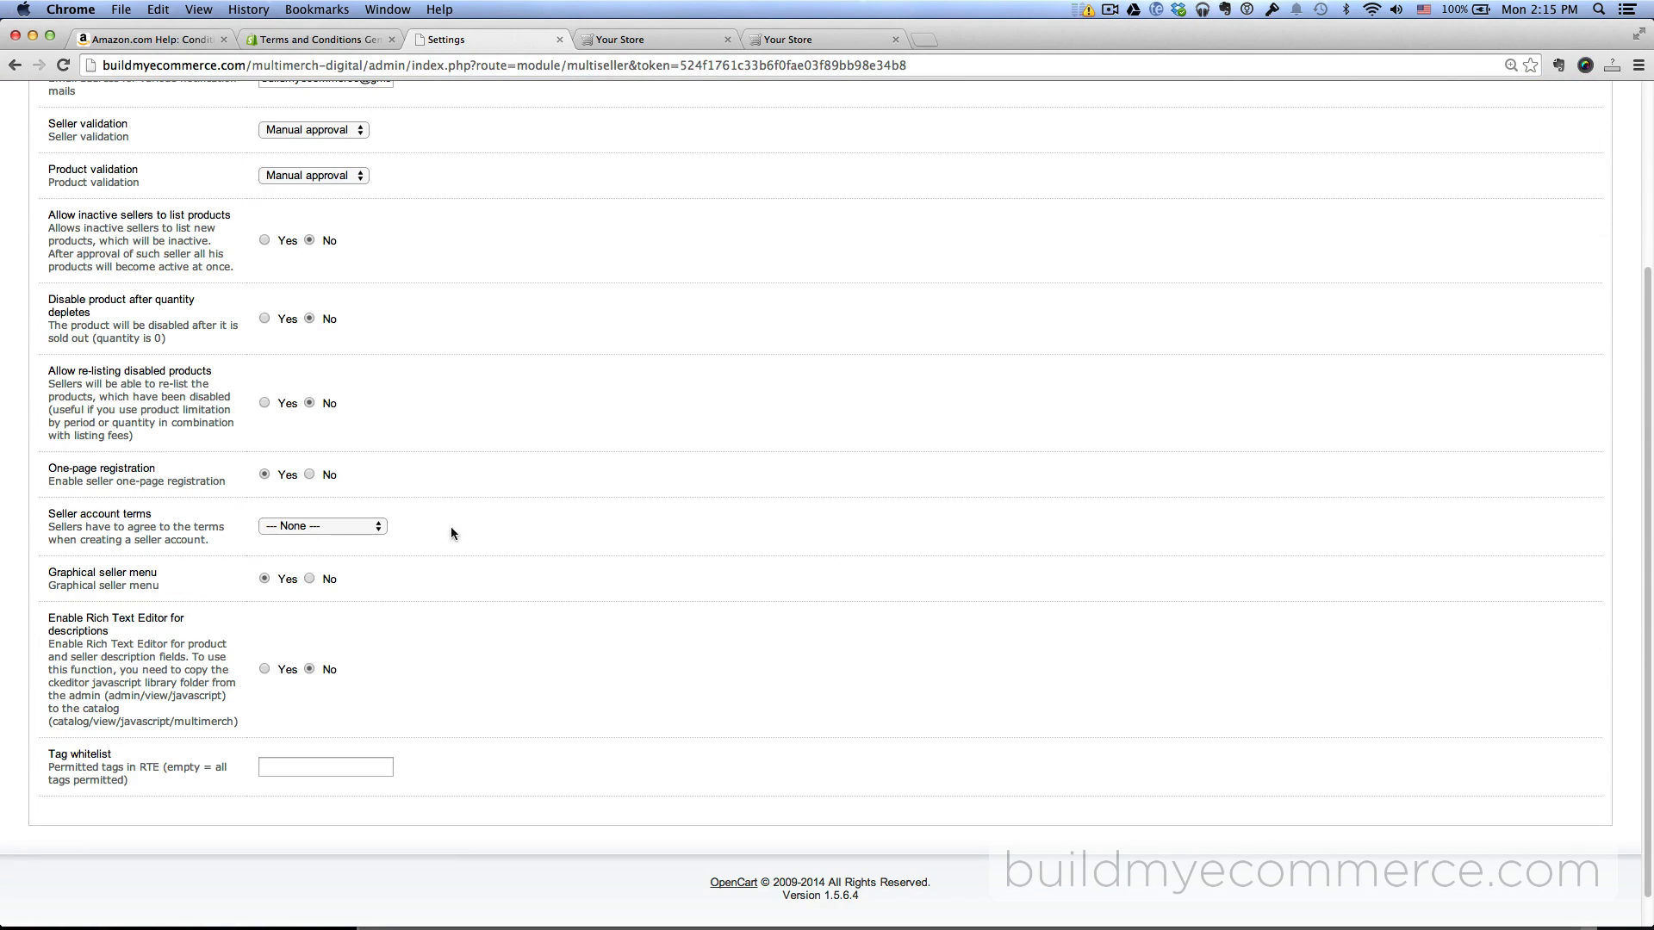
pyautogui.click(331, 527)
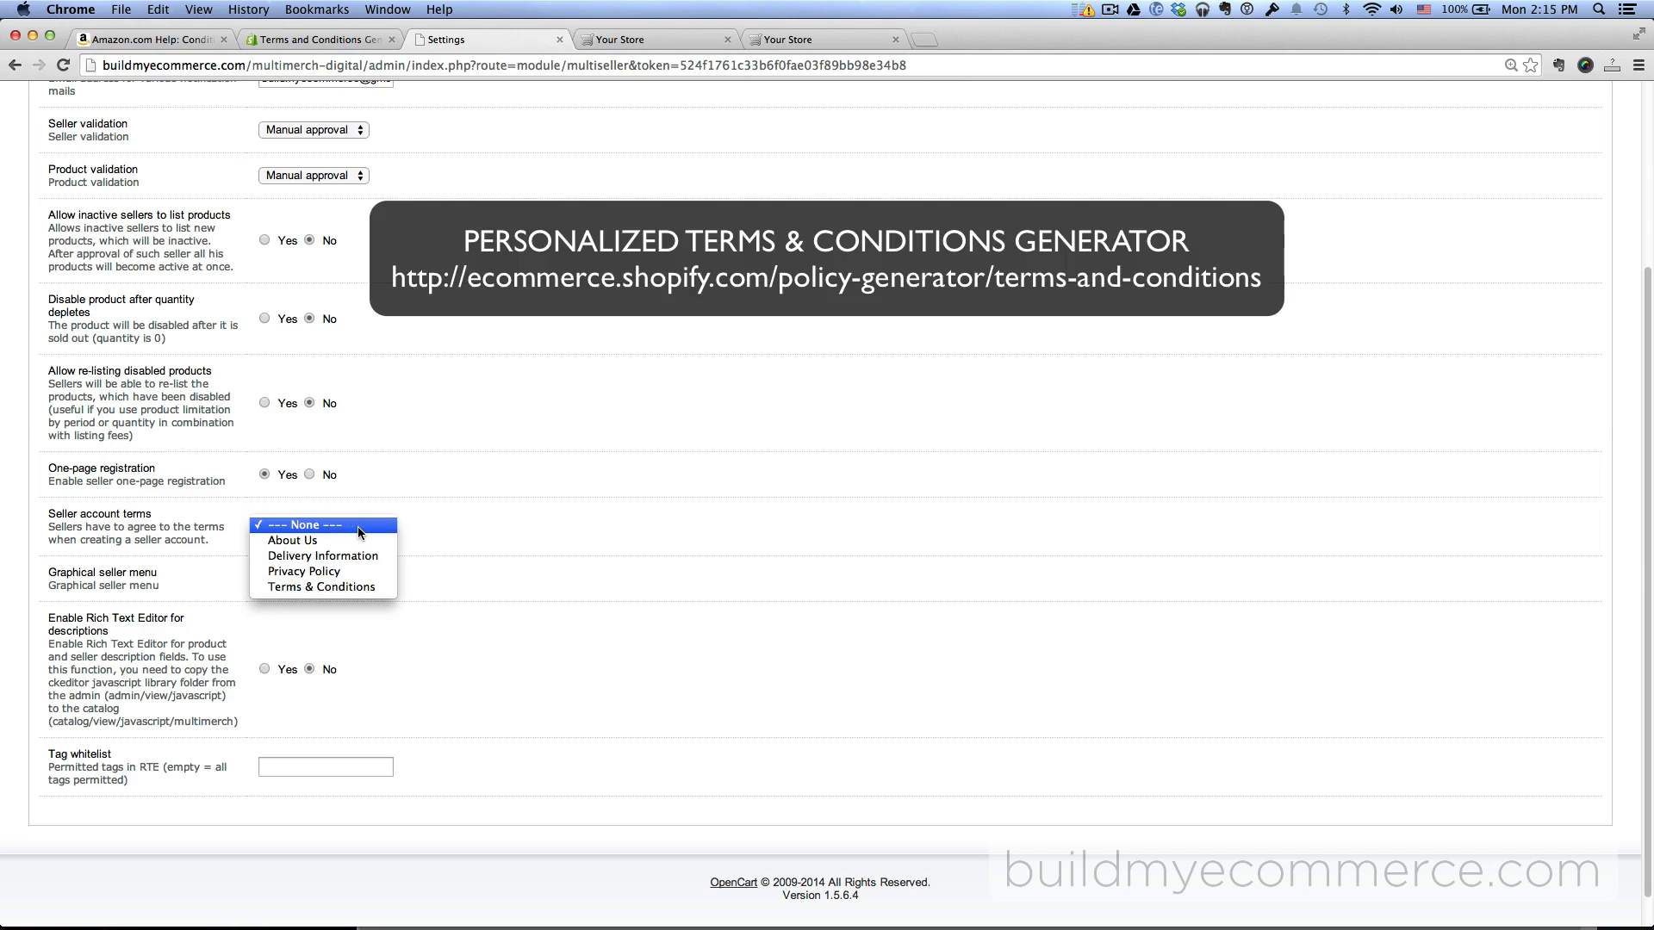
pyautogui.click(315, 587)
pyautogui.click(550, 529)
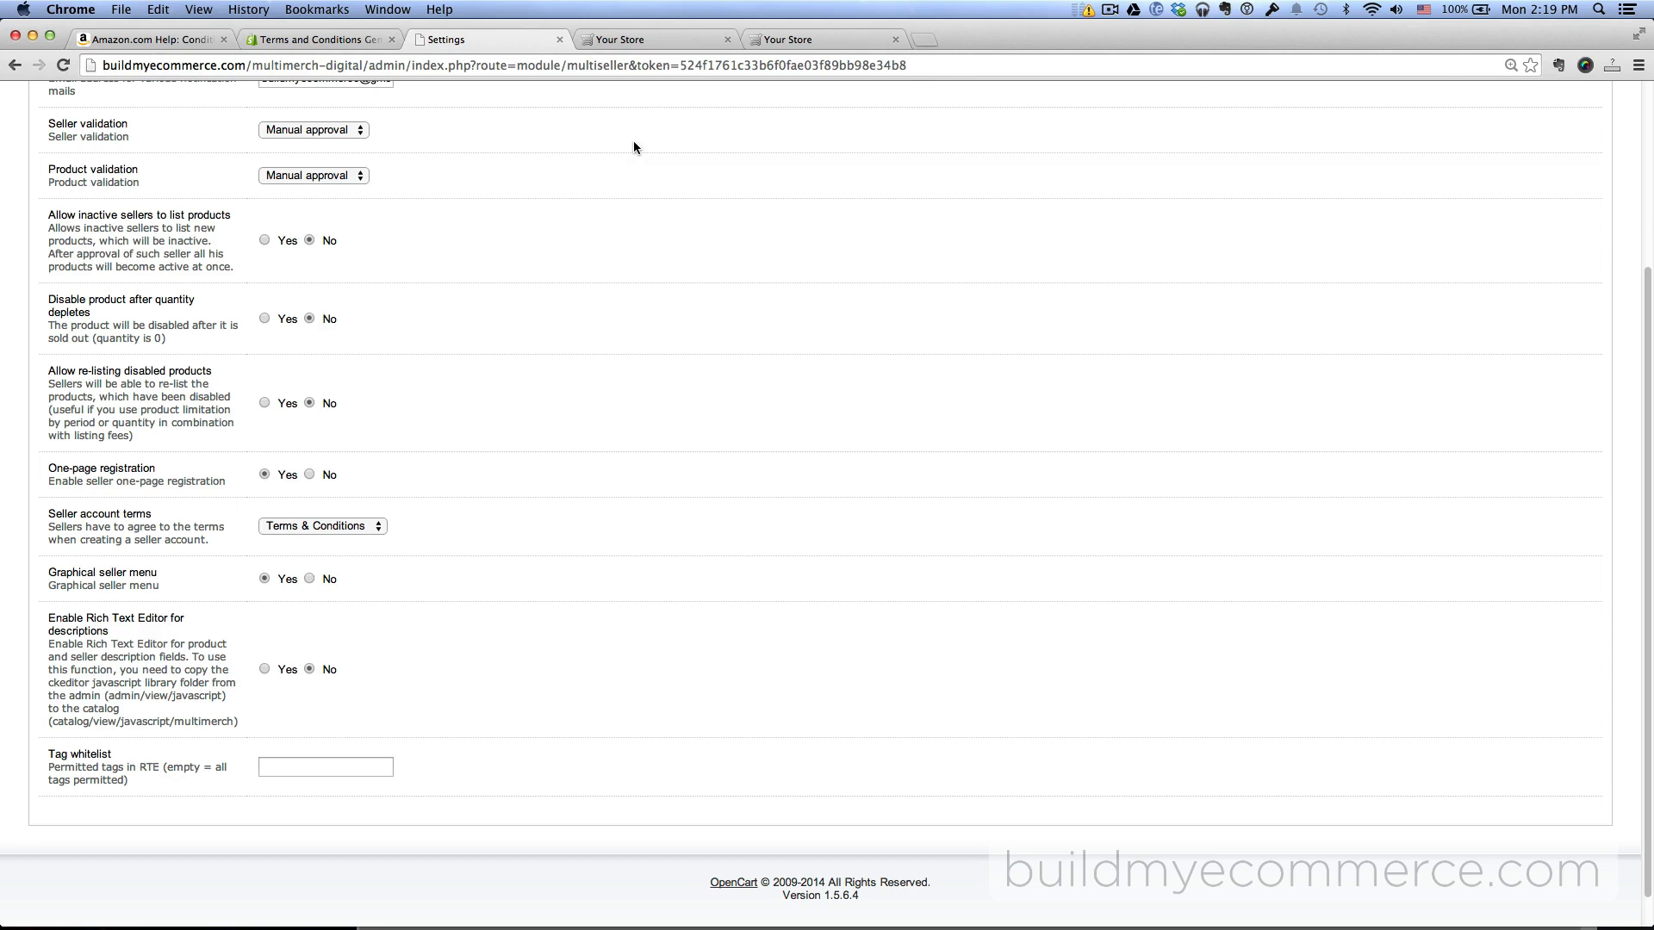
# Step: Log in to the storefront as the seller with the account password and open the My Account page
pyautogui.click(634, 39)
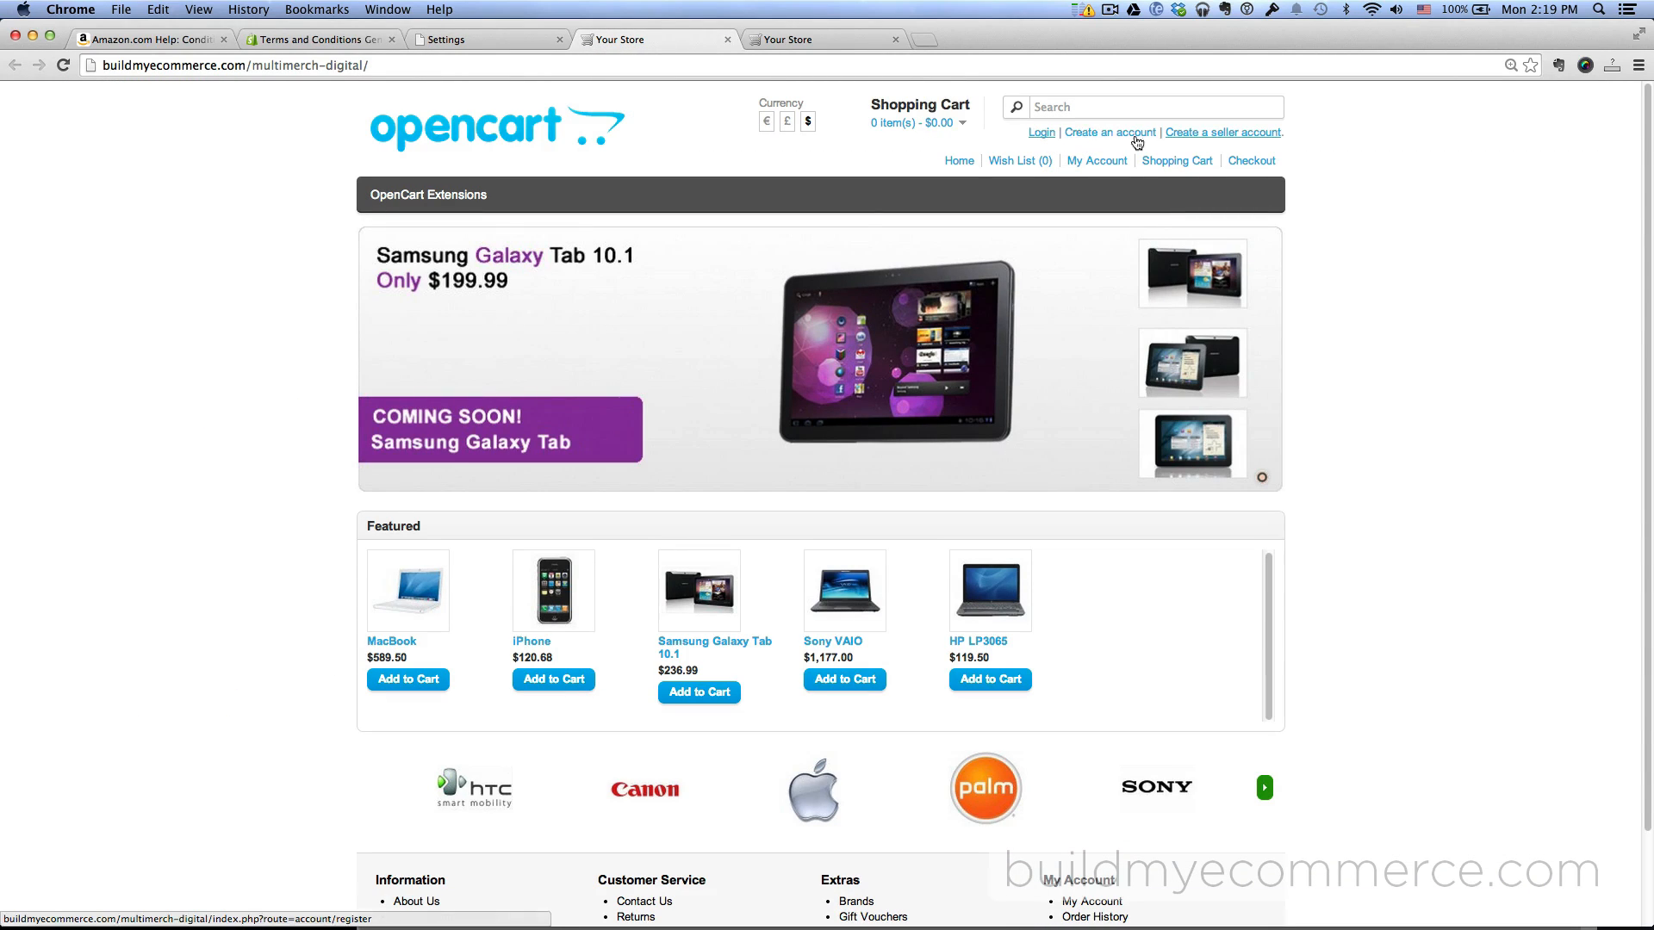
pyautogui.click(1041, 135)
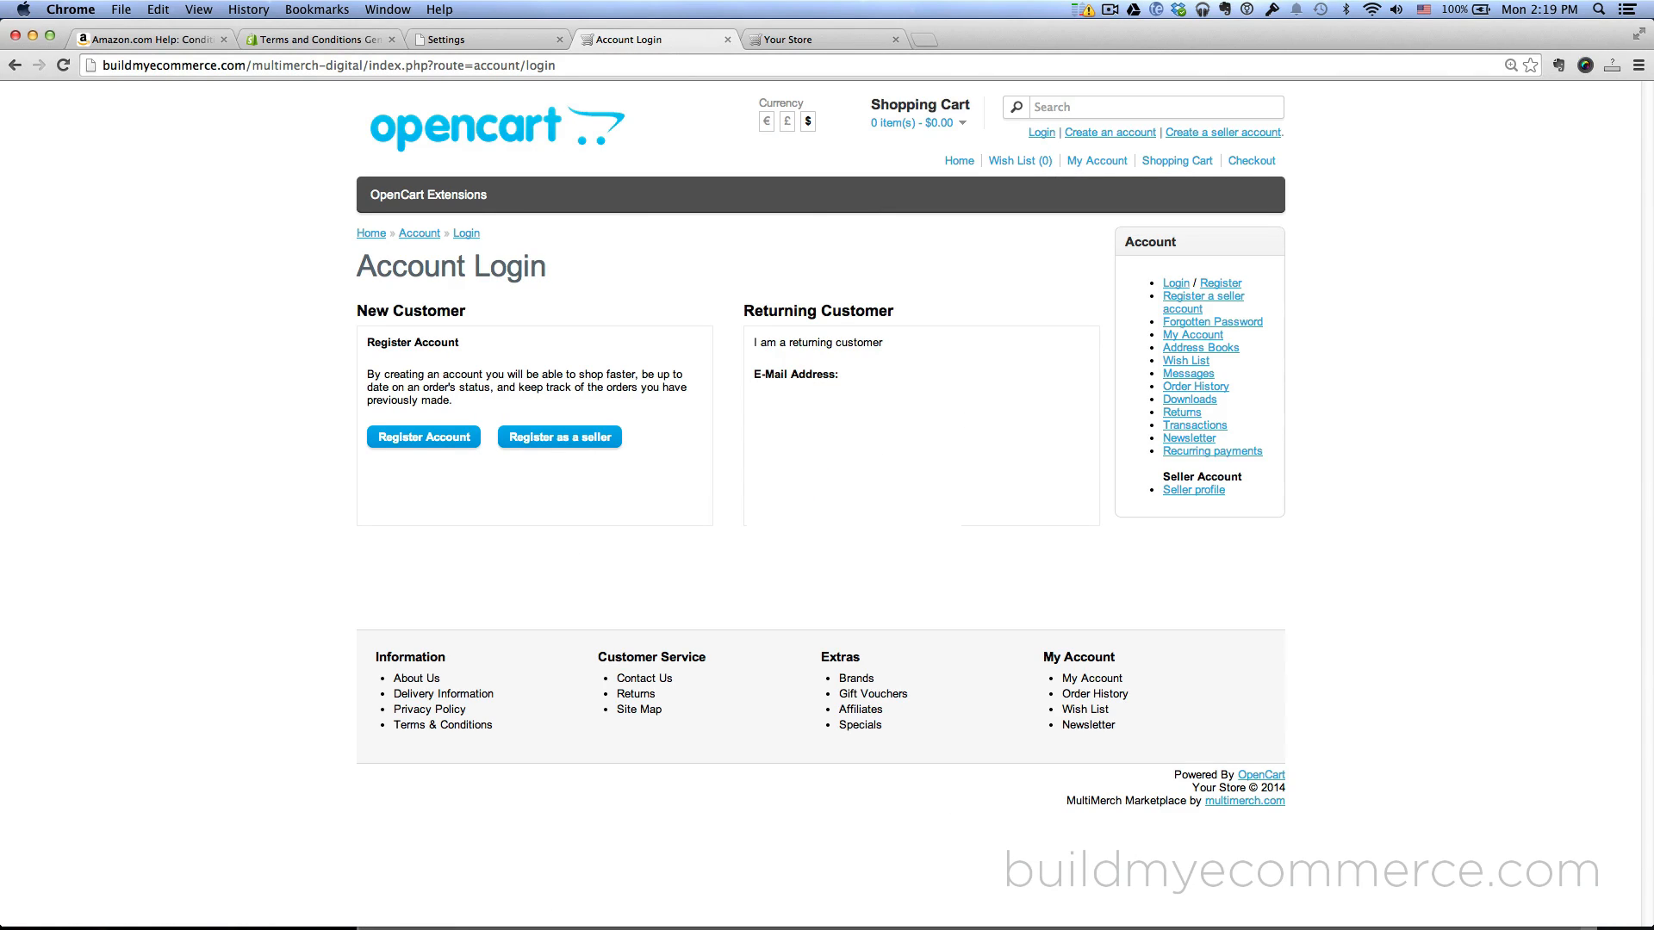
pyautogui.click(798, 445)
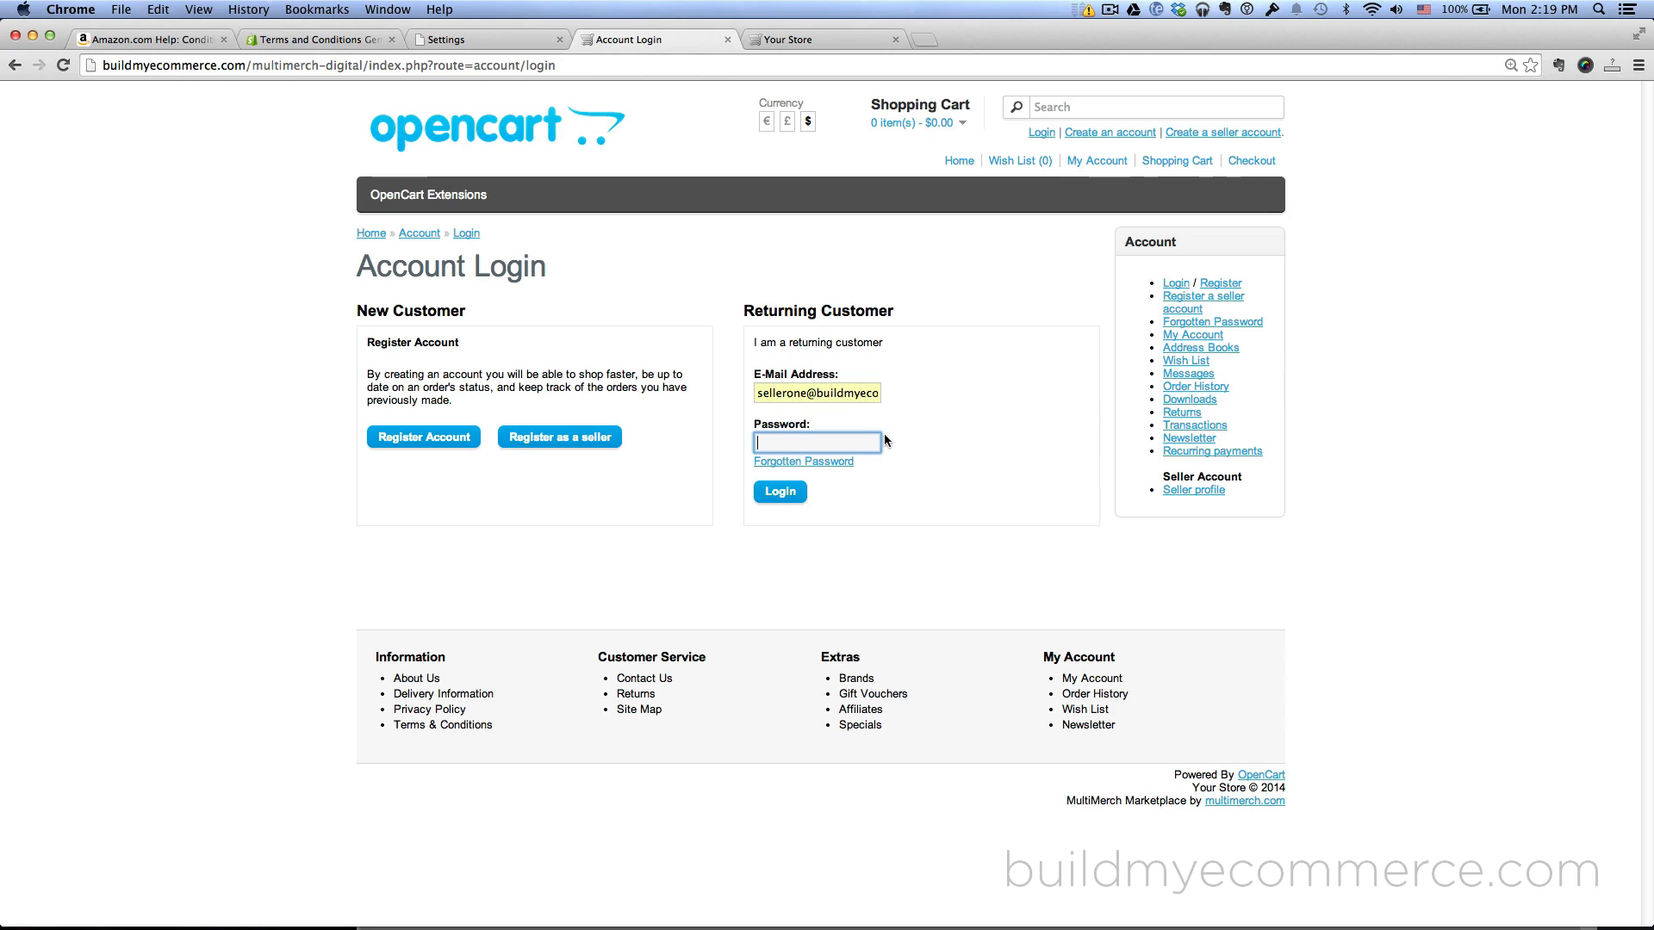
pyautogui.write('•••')
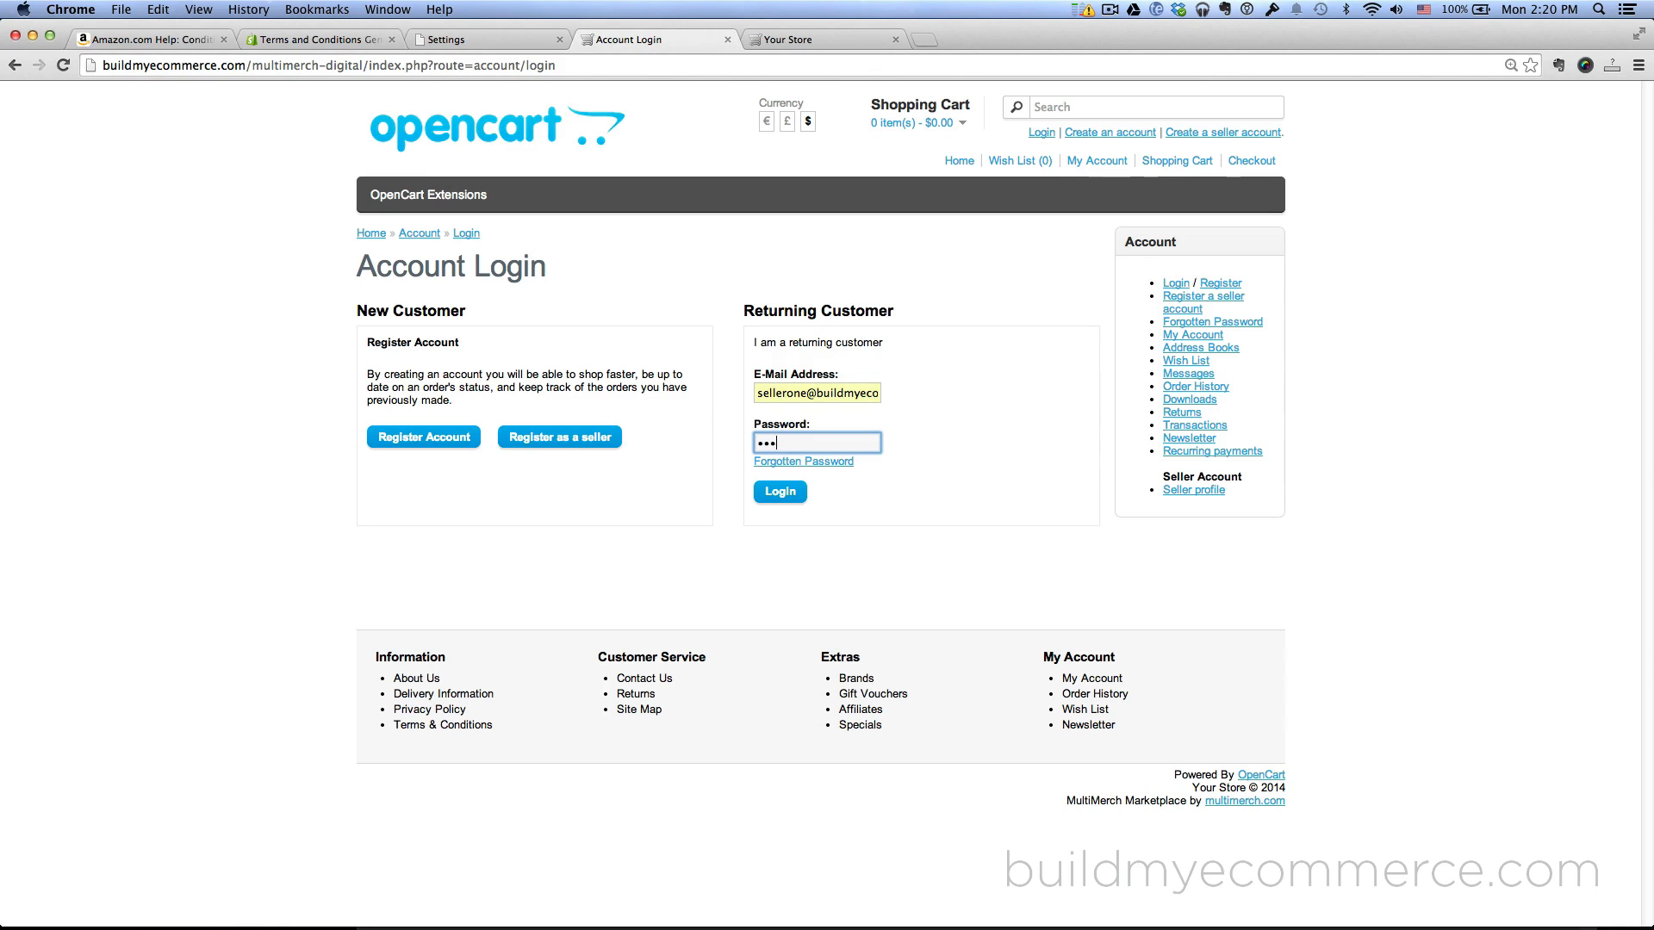
pyautogui.write('••••••••')
pyautogui.click(780, 491)
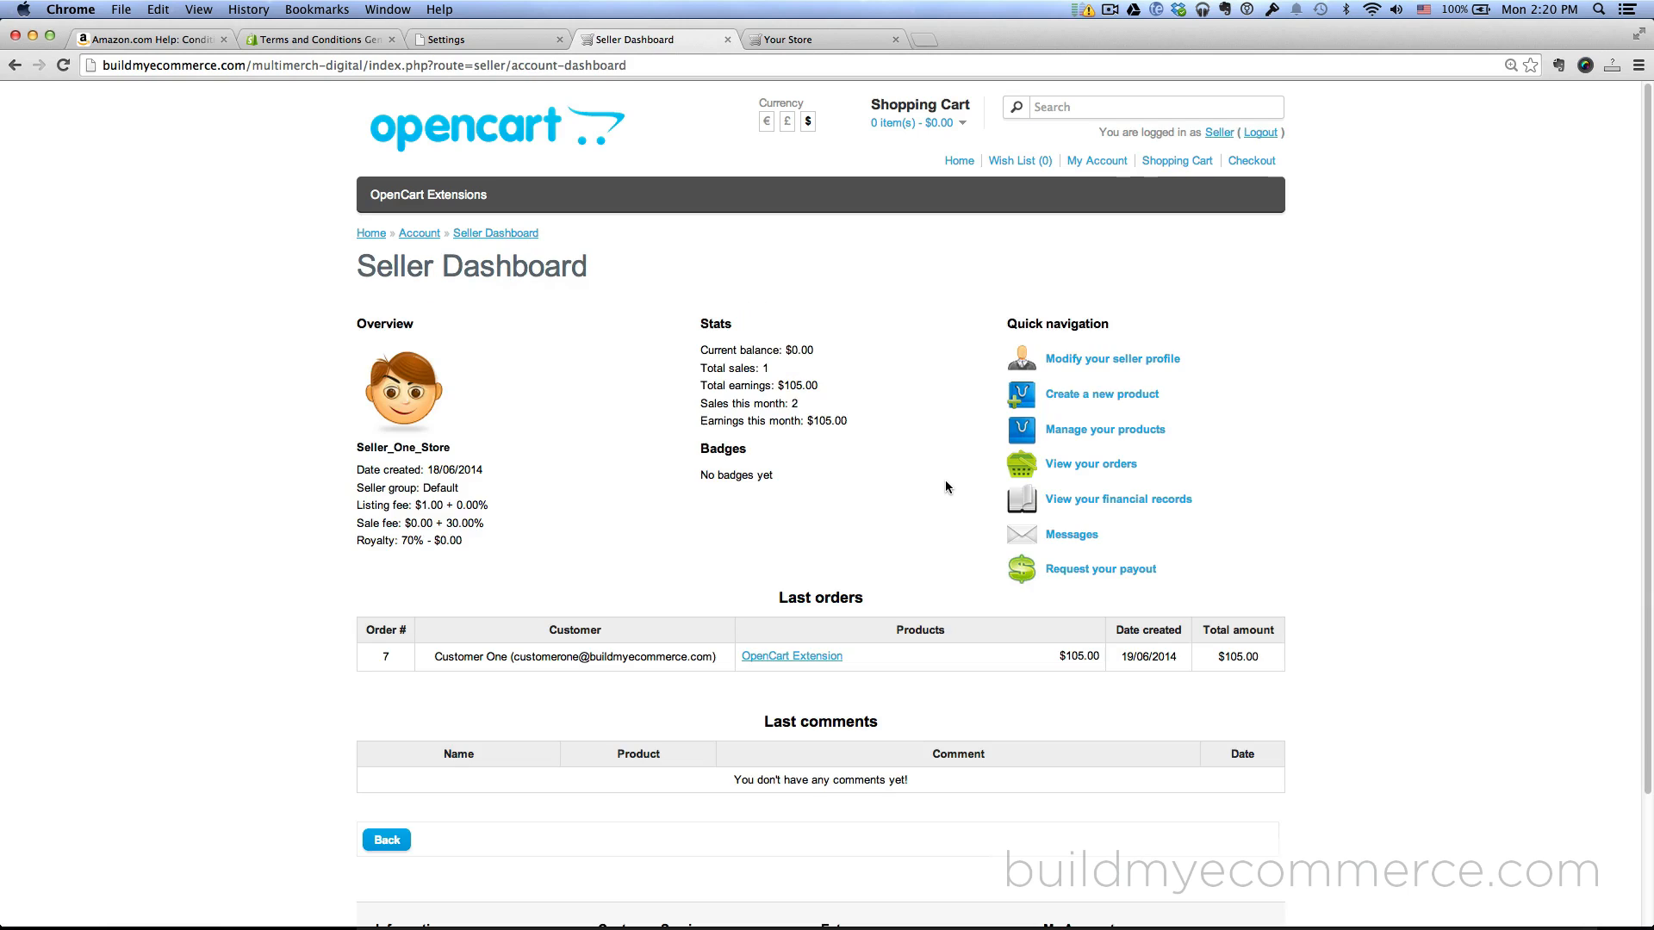
pyautogui.click(1105, 163)
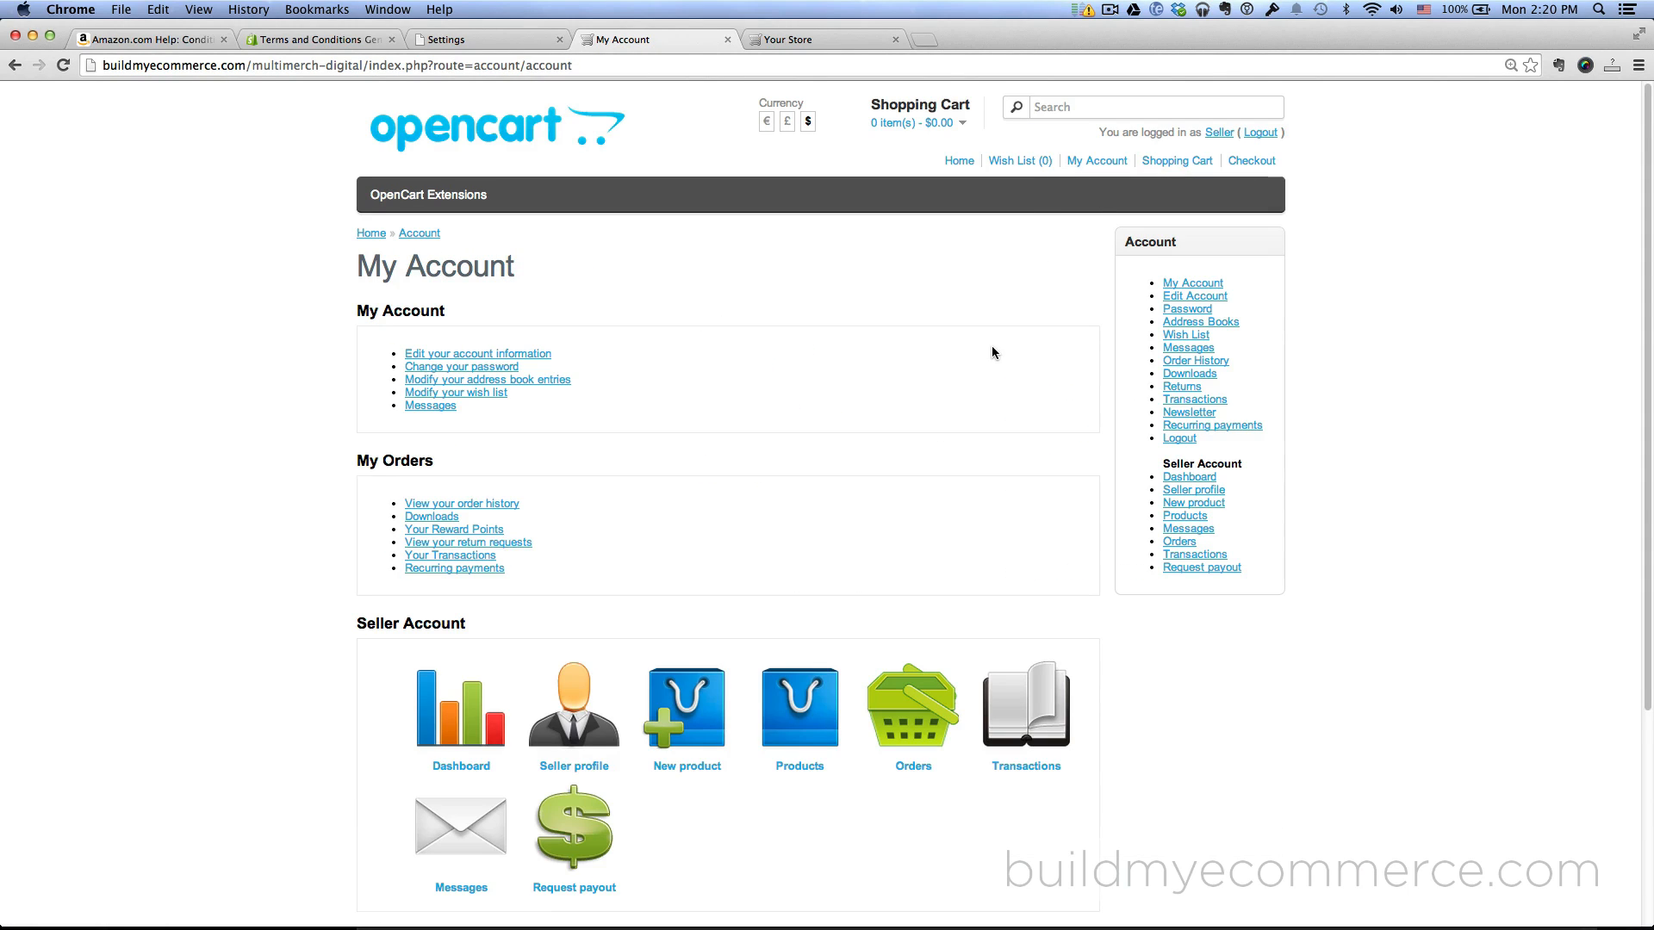
pyautogui.scroll(-5, 992, 353)
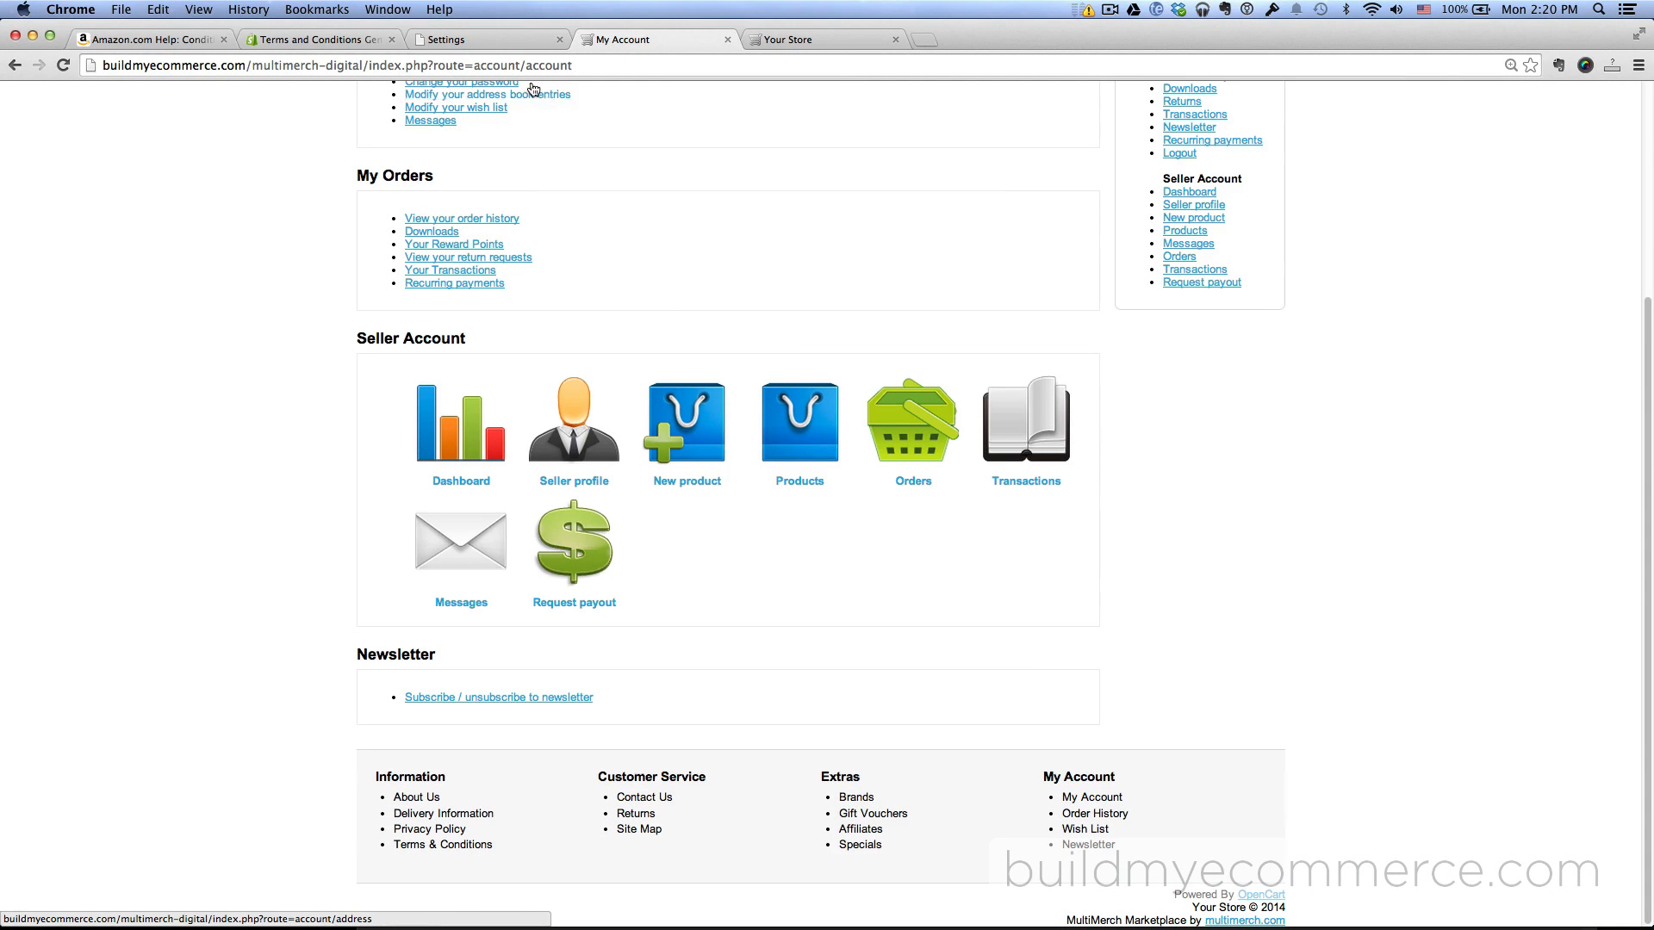
# Step: Set Graphical seller menu to No in the marketplace settings and reload the seller's My Account page
pyautogui.click(479, 40)
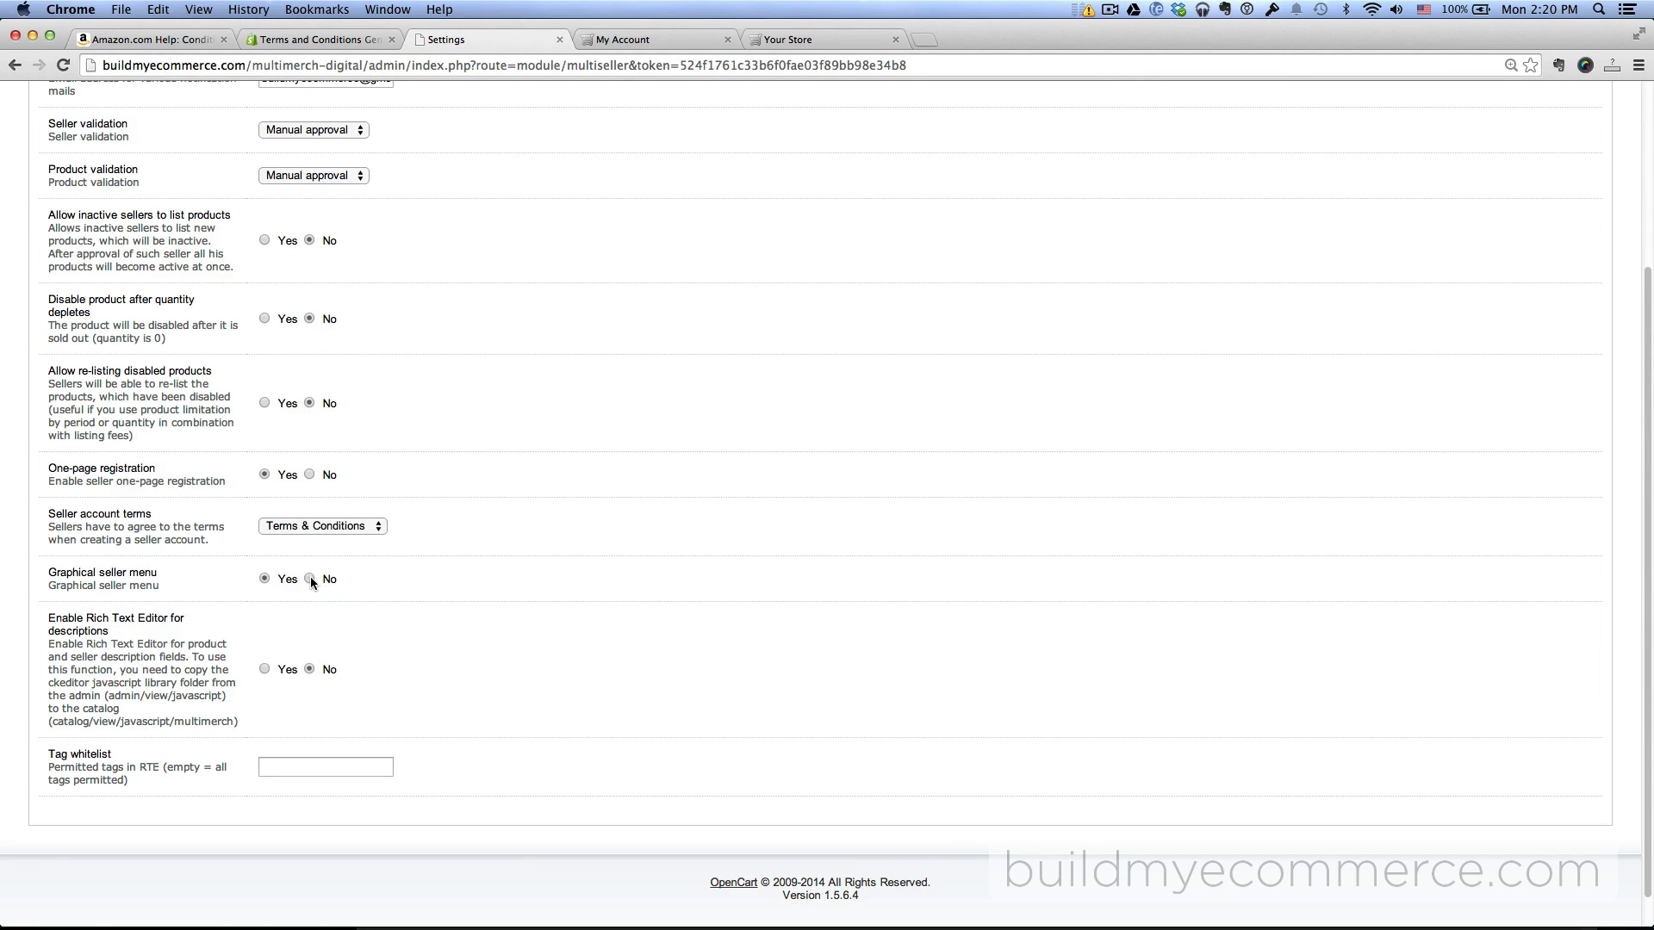
pyautogui.scroll(5, 747, 534)
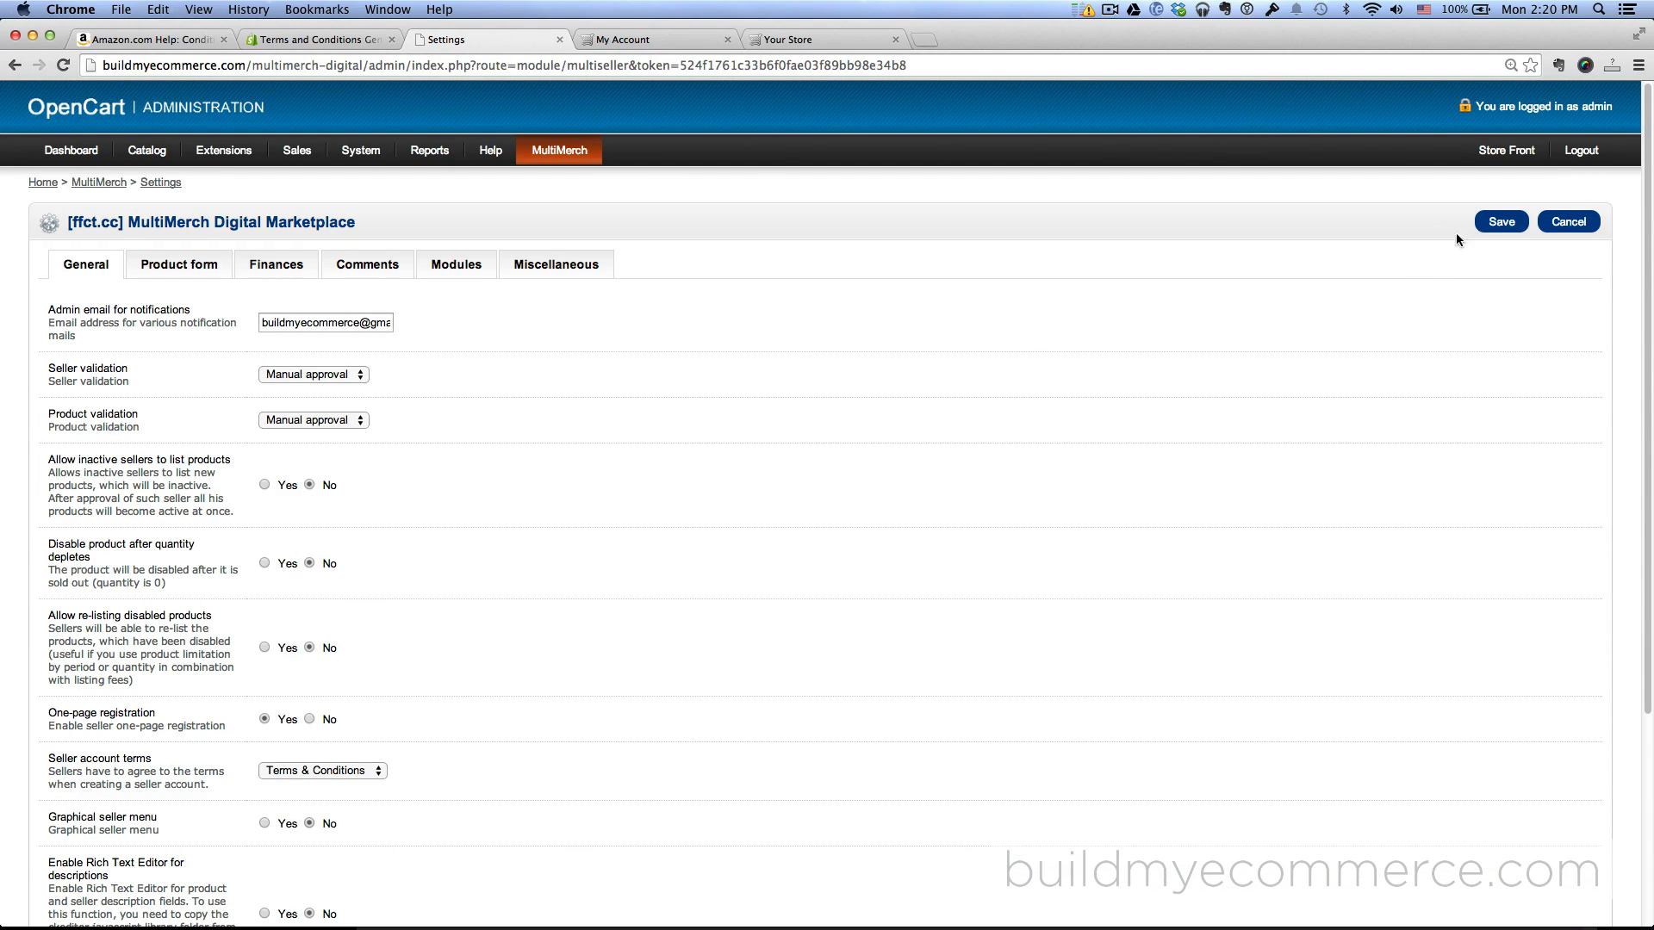
pyautogui.click(641, 40)
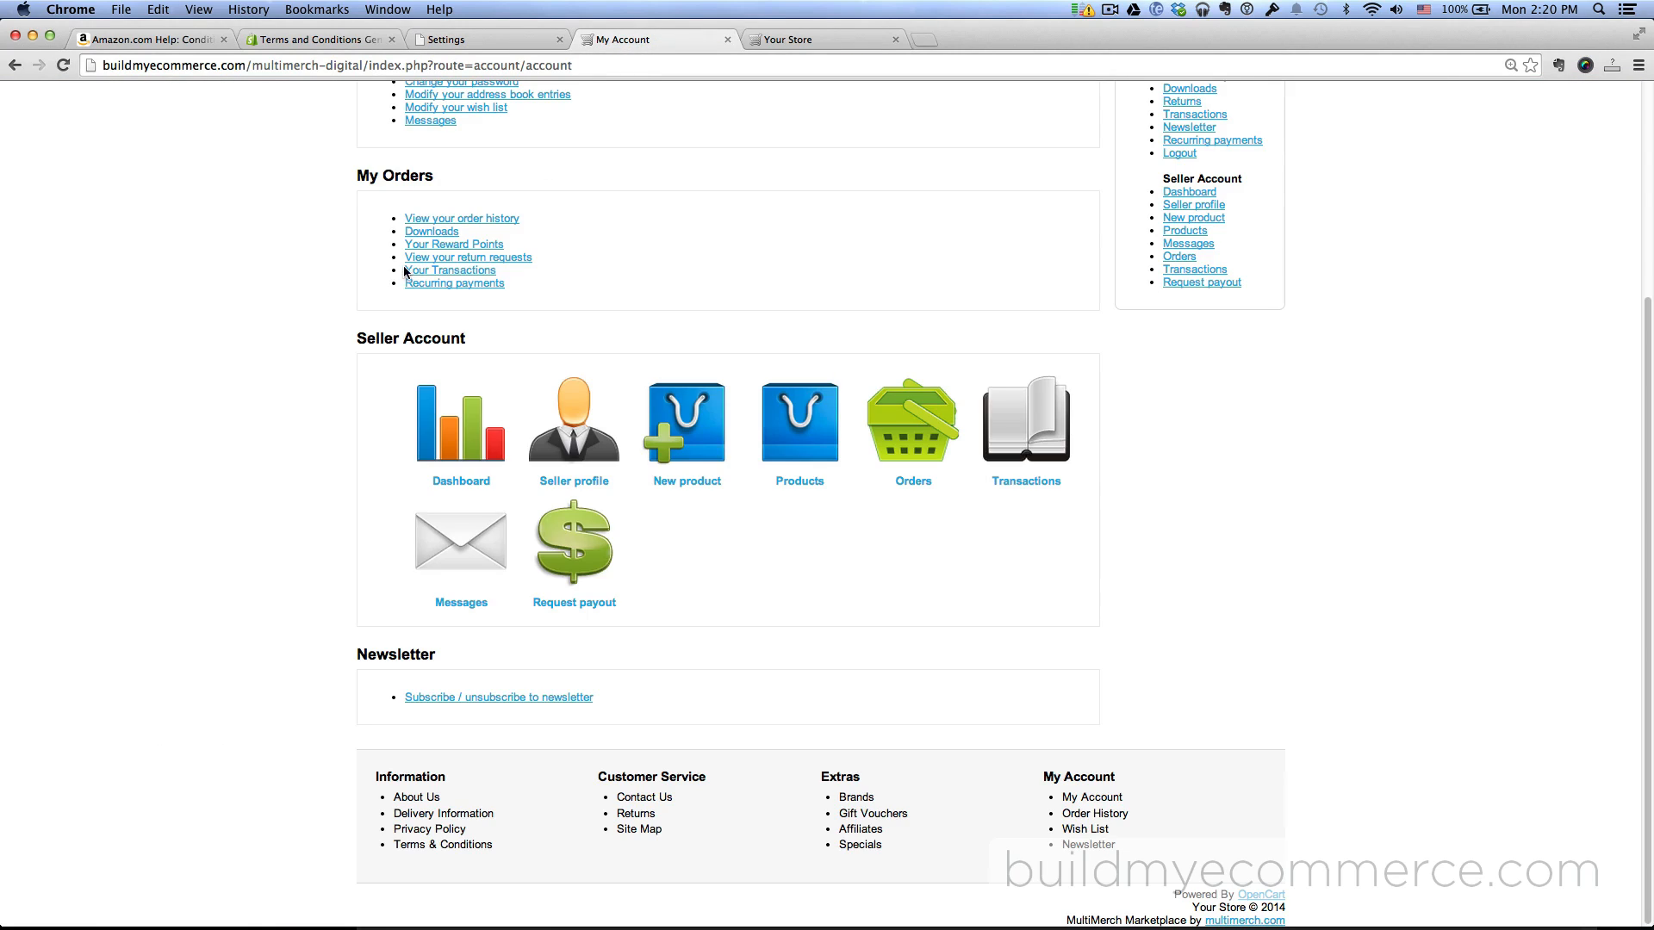
pyautogui.click(63, 64)
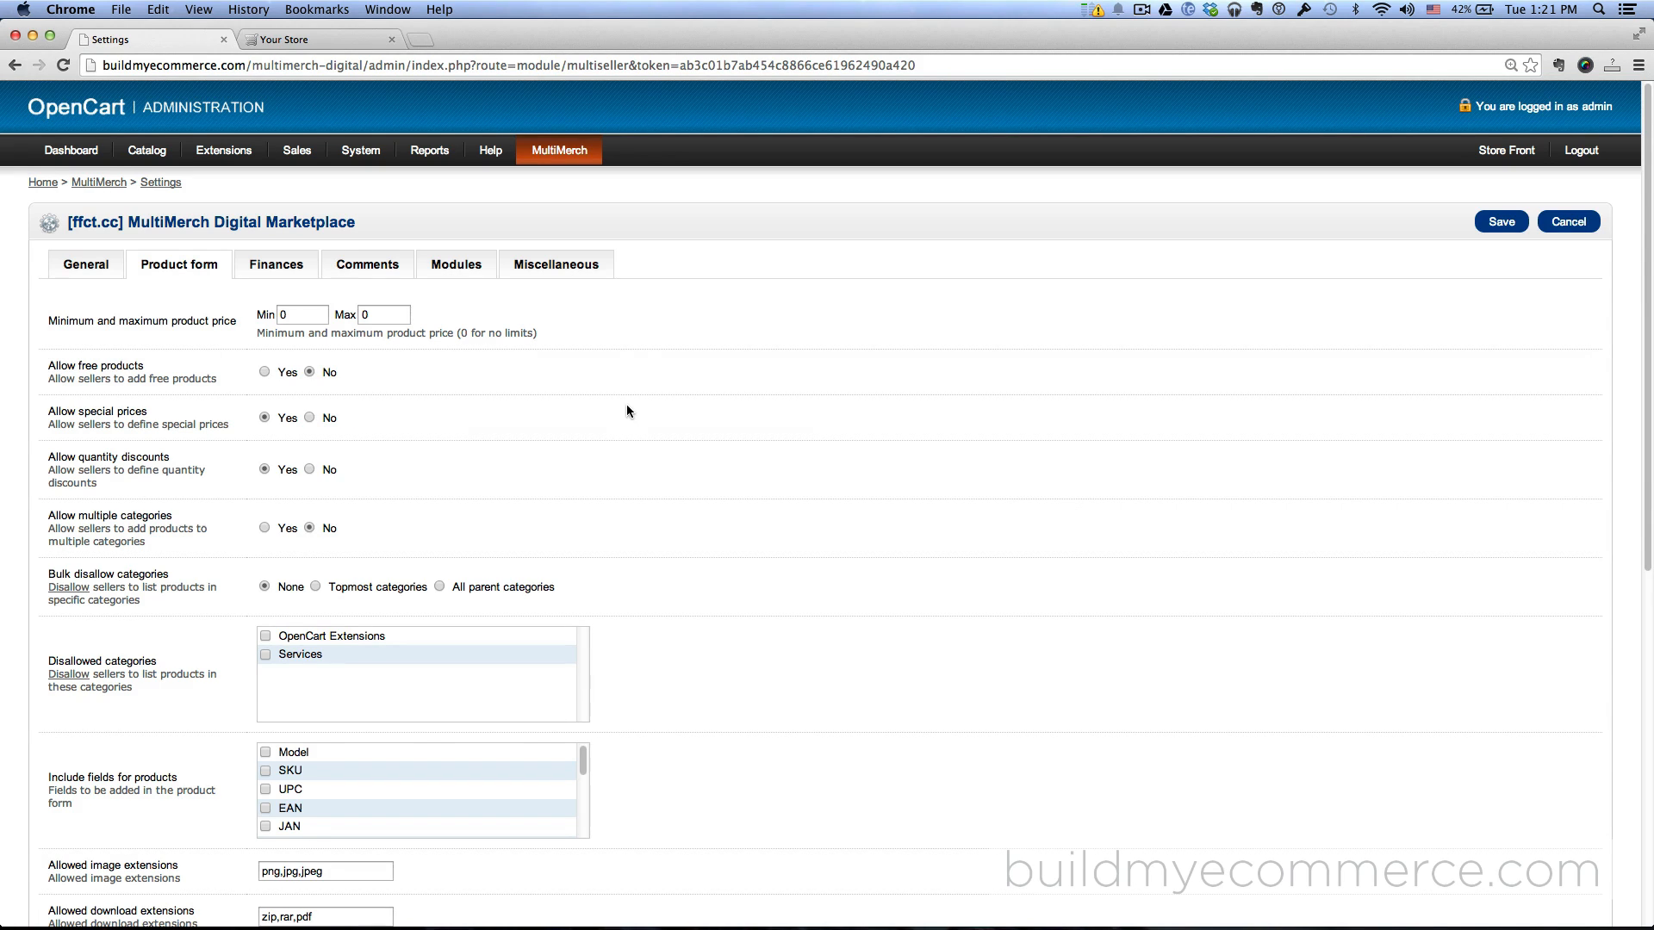
# Step: In the product form settings, disallow the Services category and include the Date Available, Meta Tag Description and Meta Tag Keywords fields
pyautogui.scroll(-5, 627, 405)
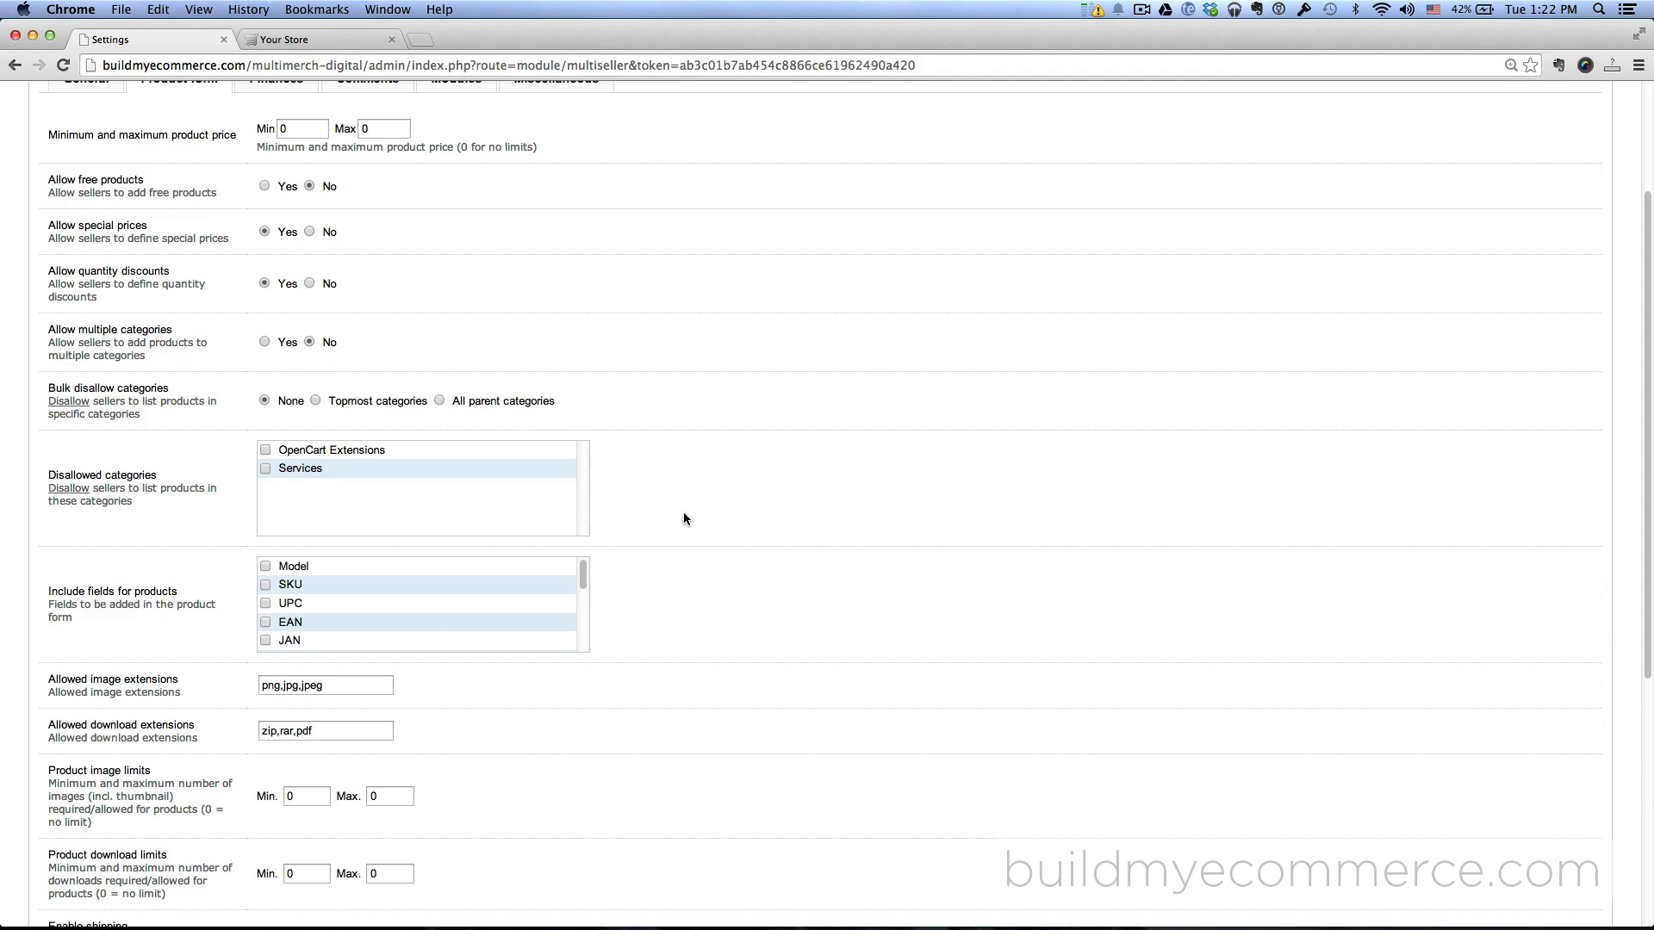
pyautogui.click(264, 469)
pyautogui.scroll(-3, 715, 484)
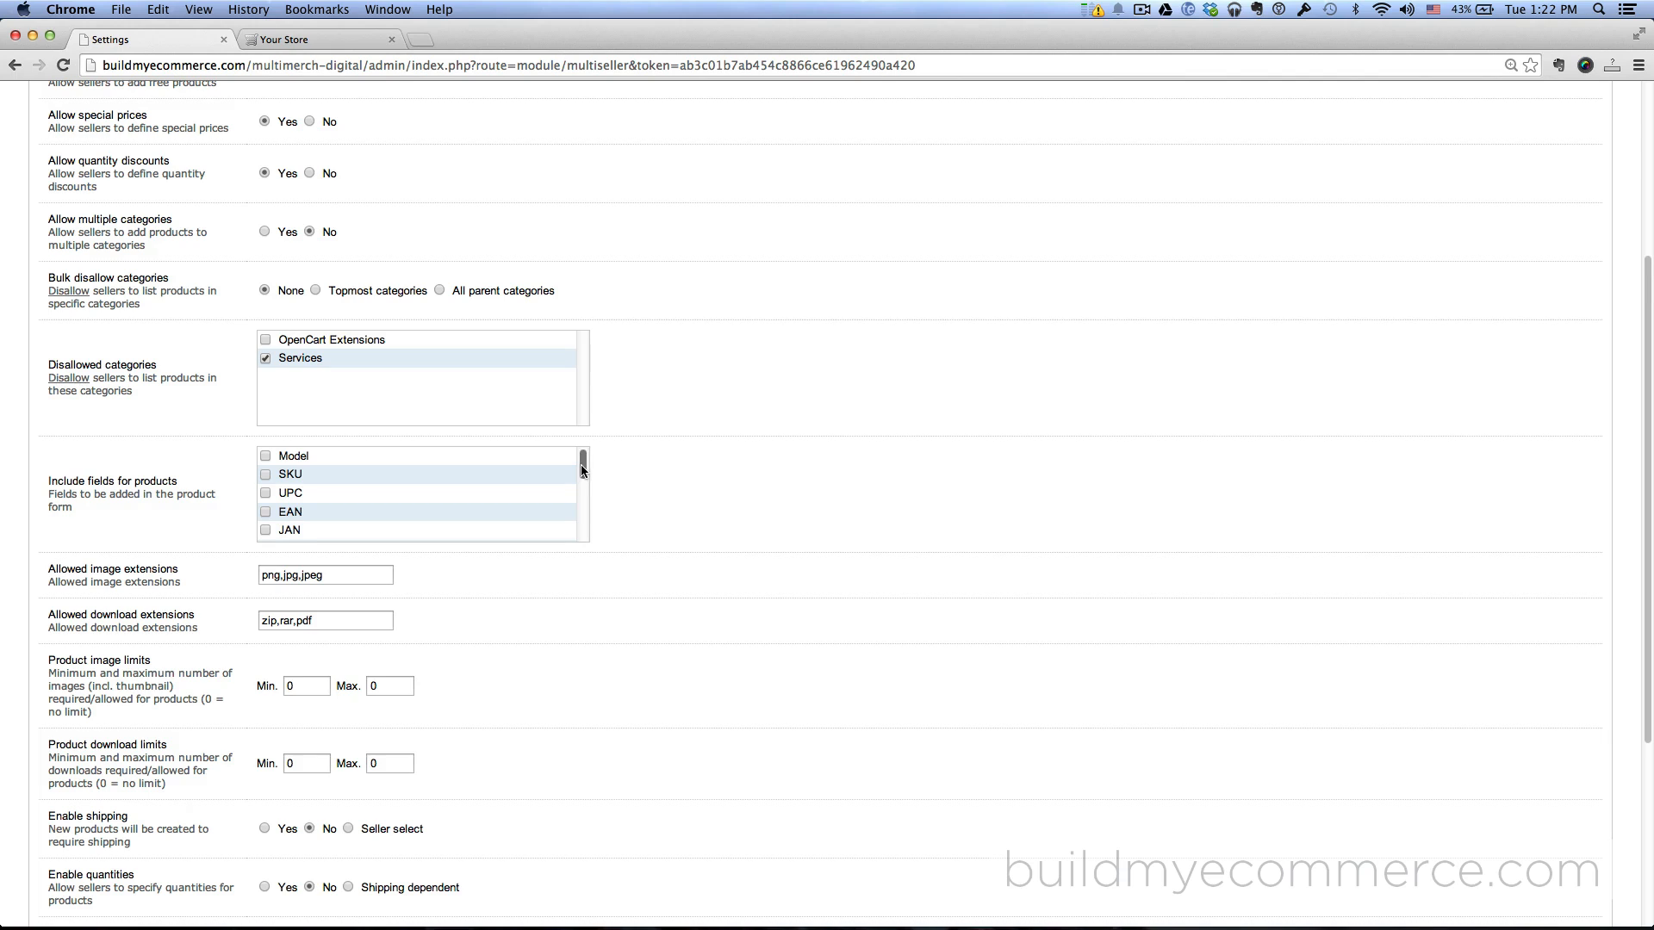
pyautogui.moveTo(582, 470); pyautogui.dragTo(587, 513)
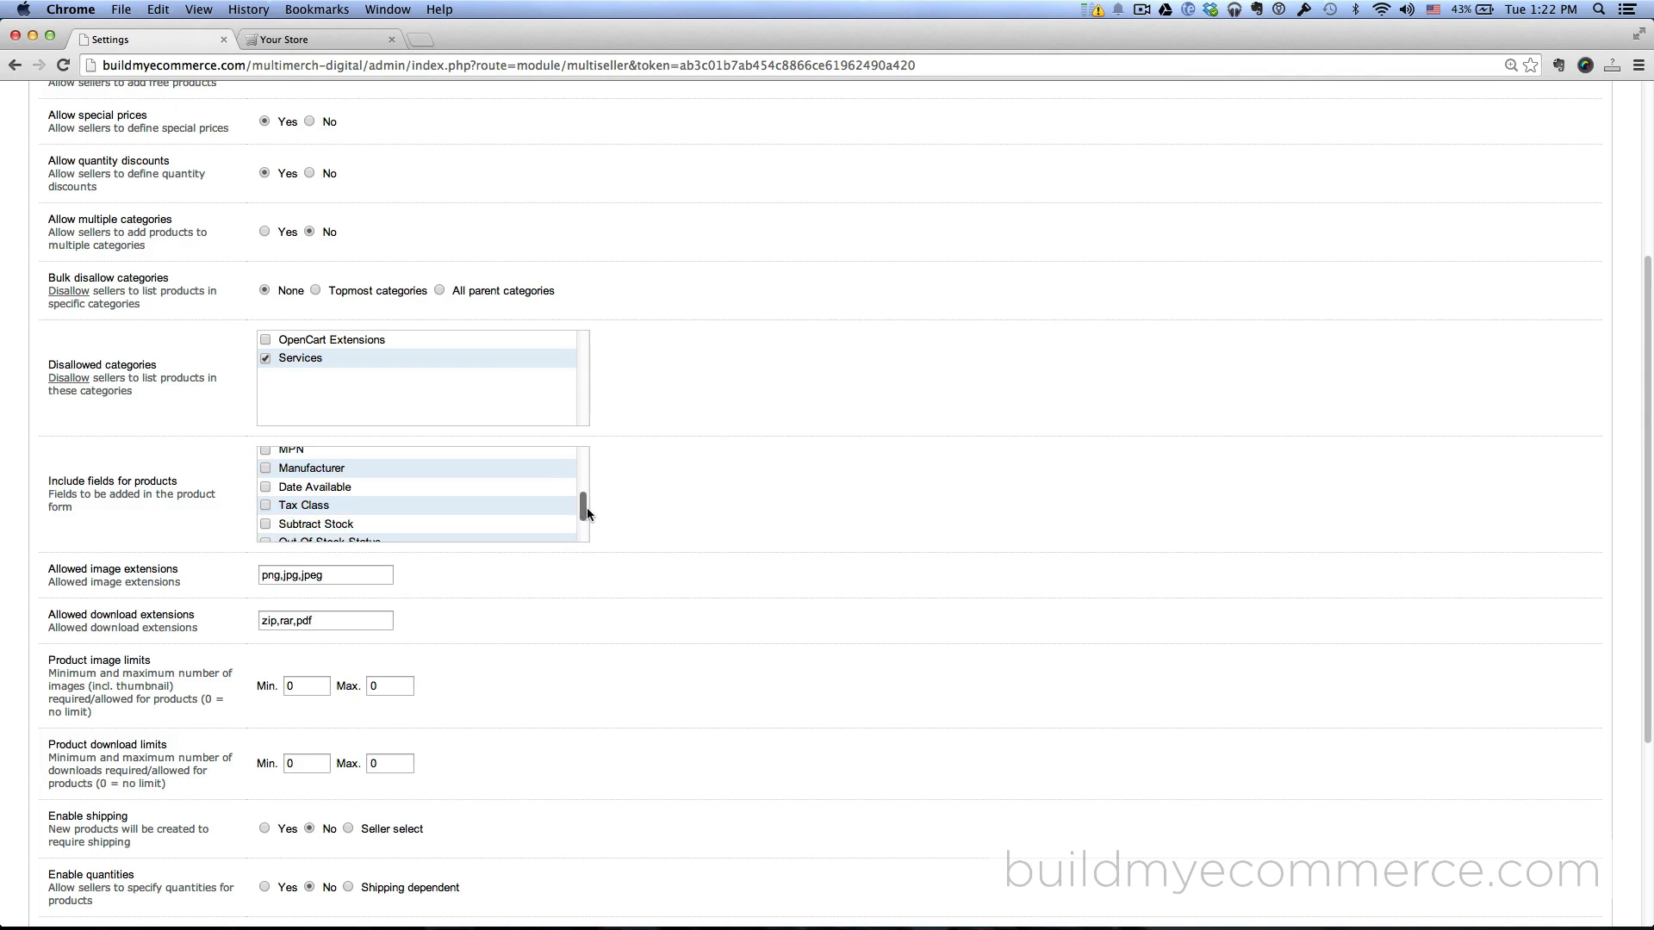
pyautogui.scroll(-3, 392, 507)
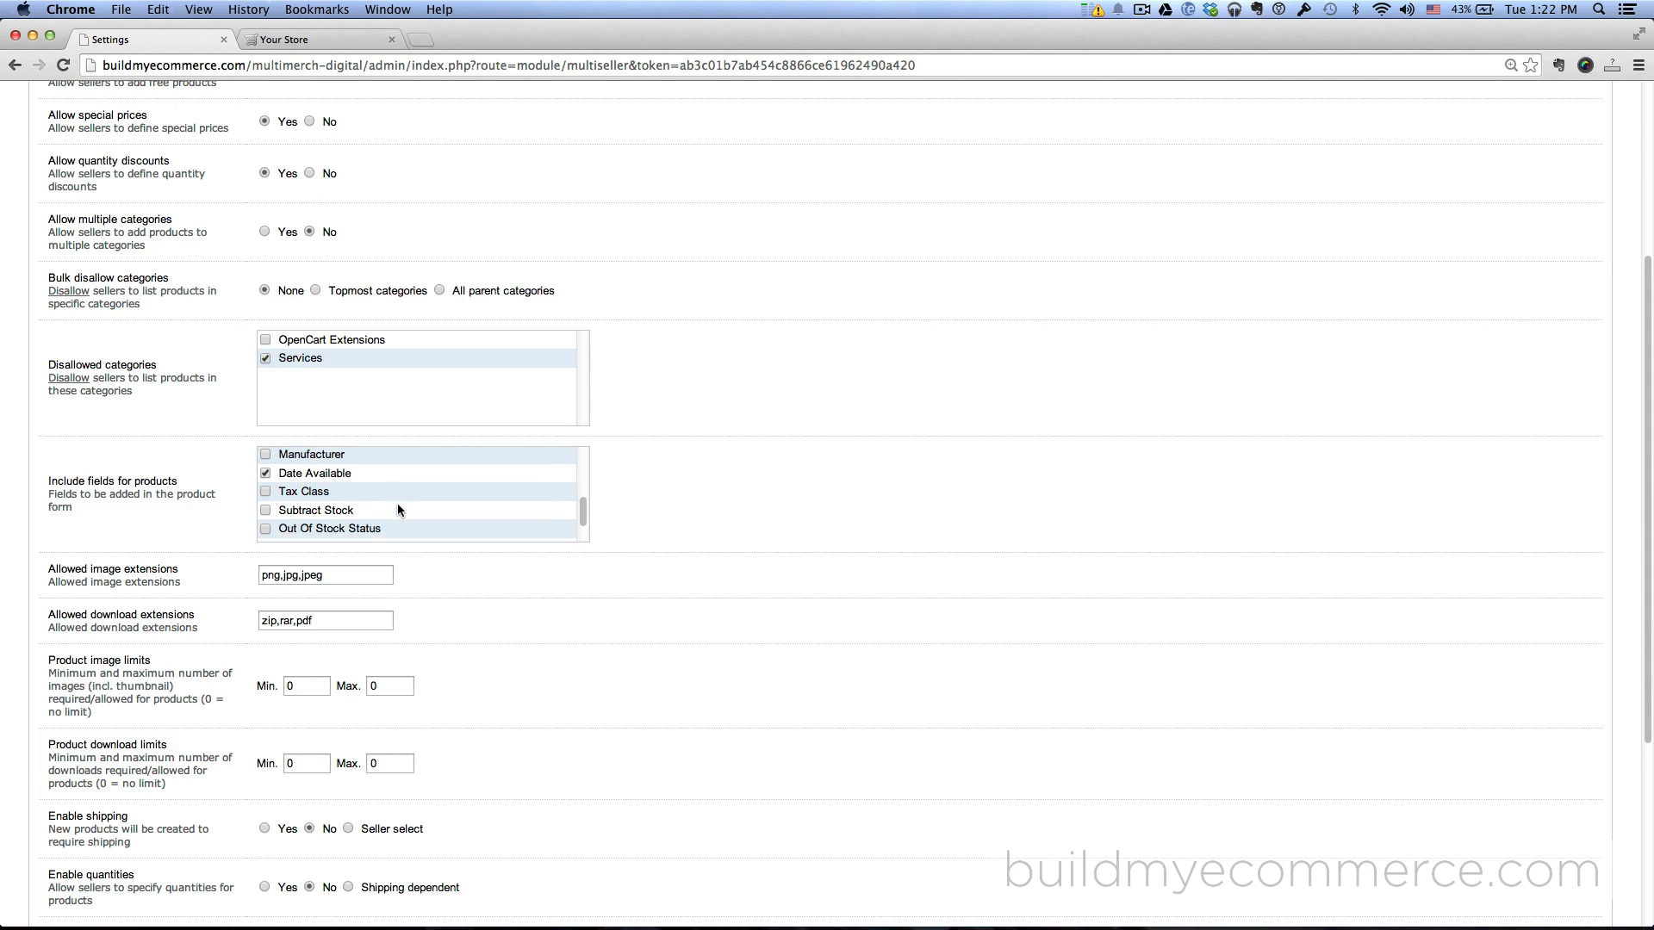
pyautogui.click(280, 512)
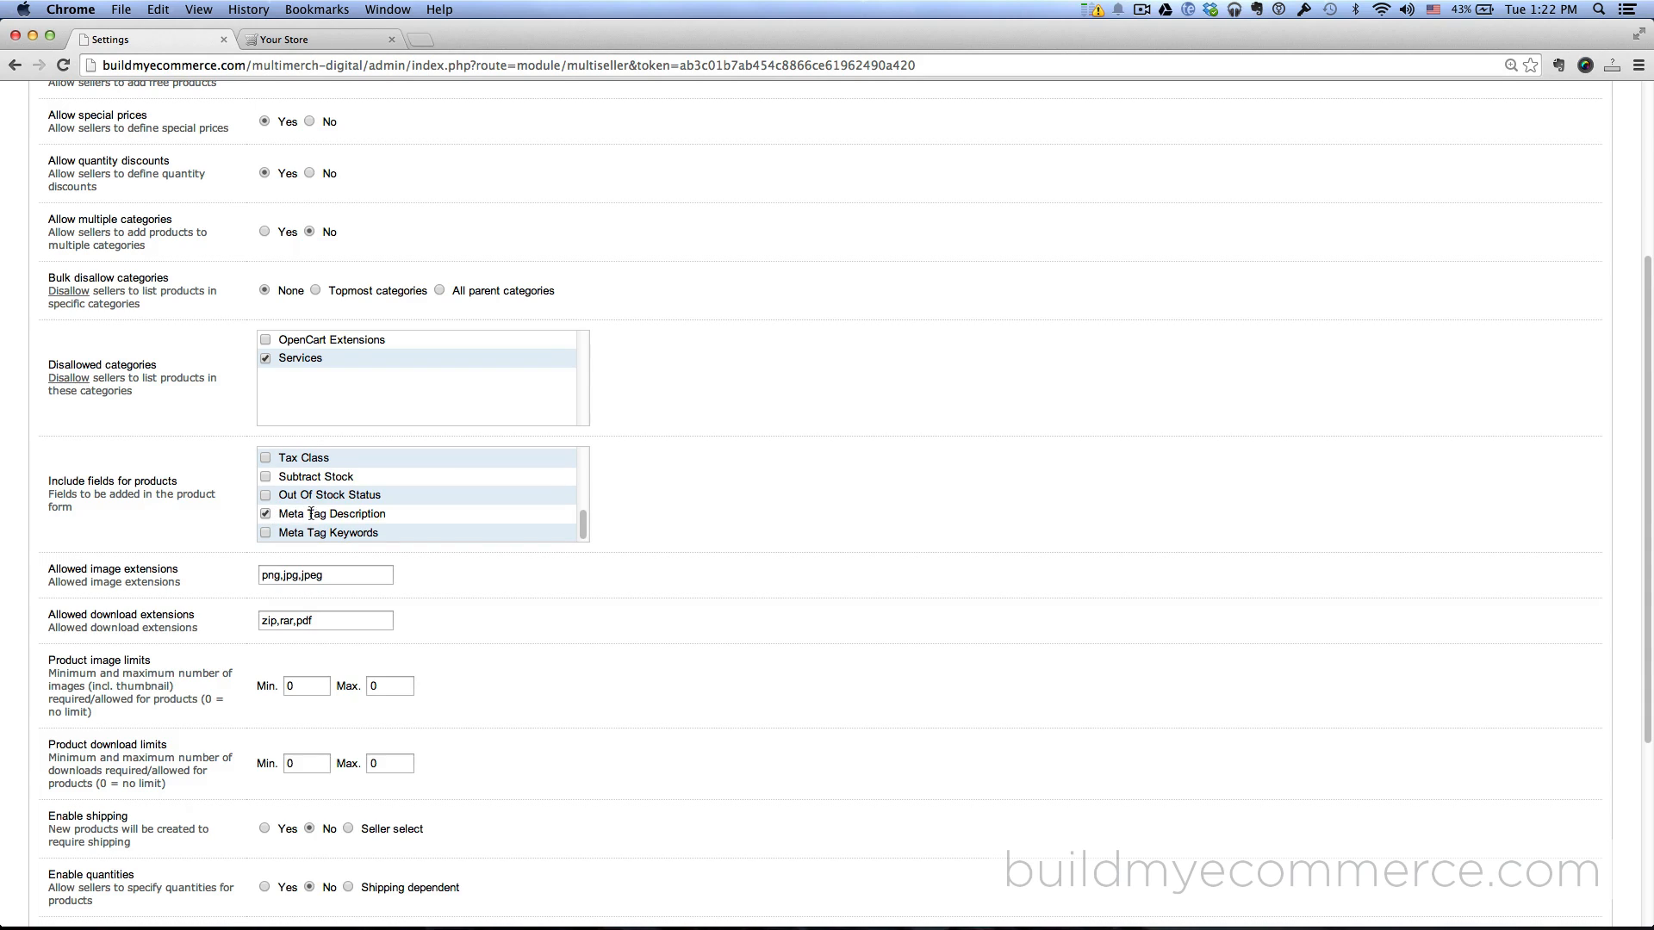
pyautogui.click(267, 533)
pyautogui.moveTo(583, 524); pyautogui.dragTo(584, 461)
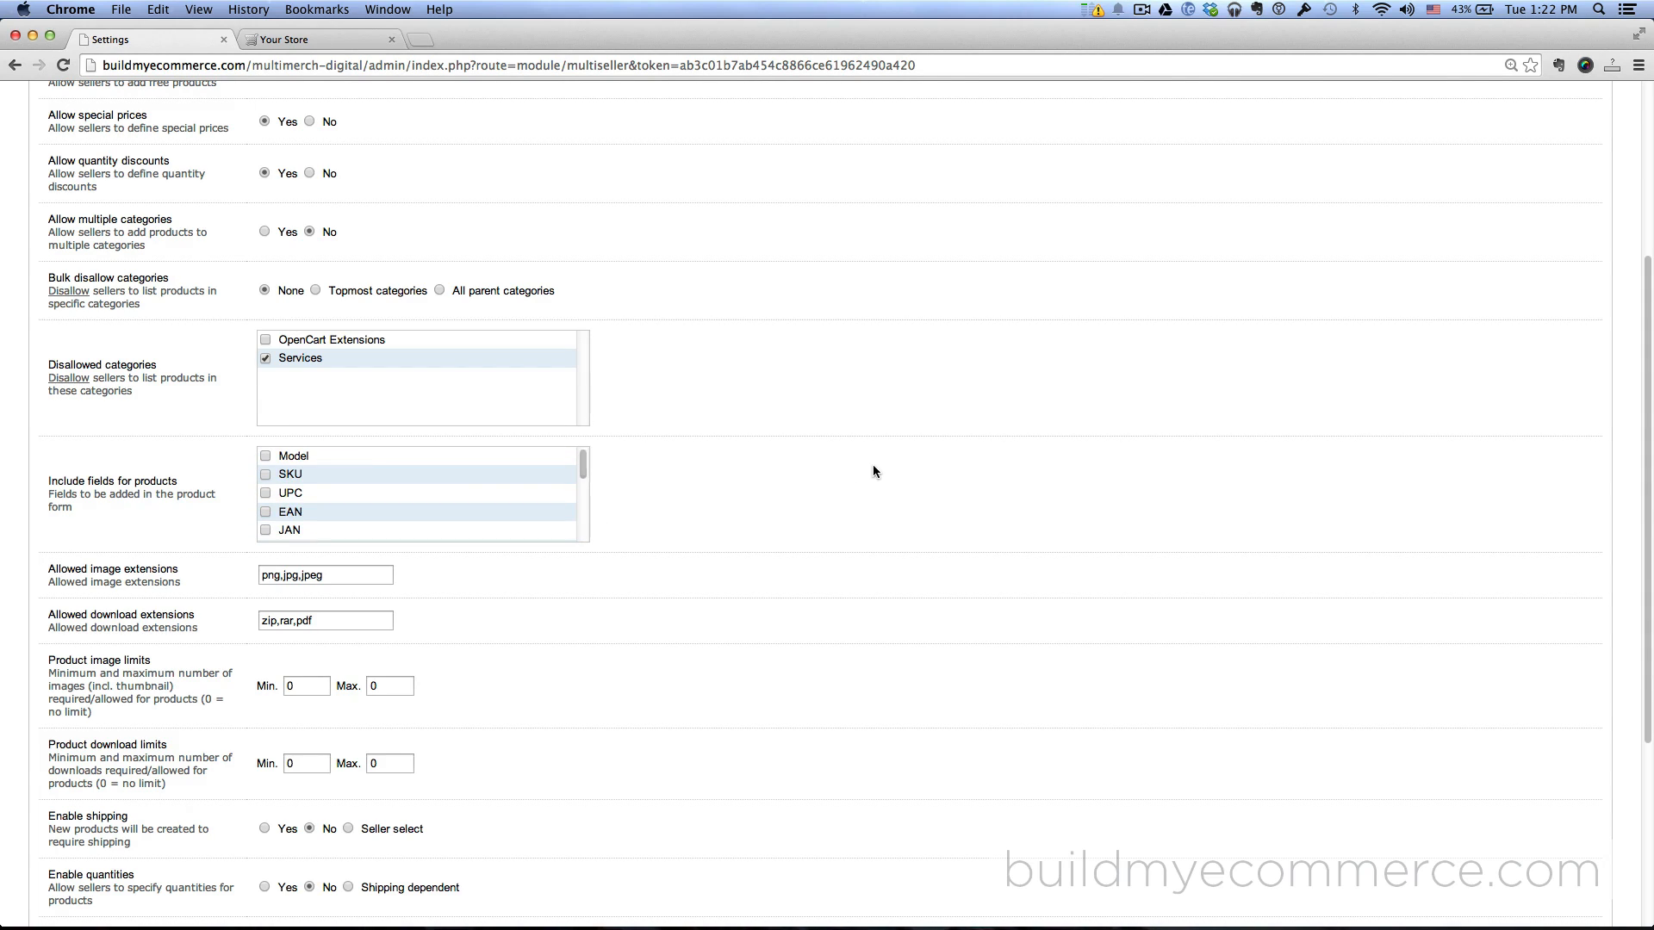
# Step: Save the product form settings and switch to the storefront
pyautogui.scroll(4, 876, 481)
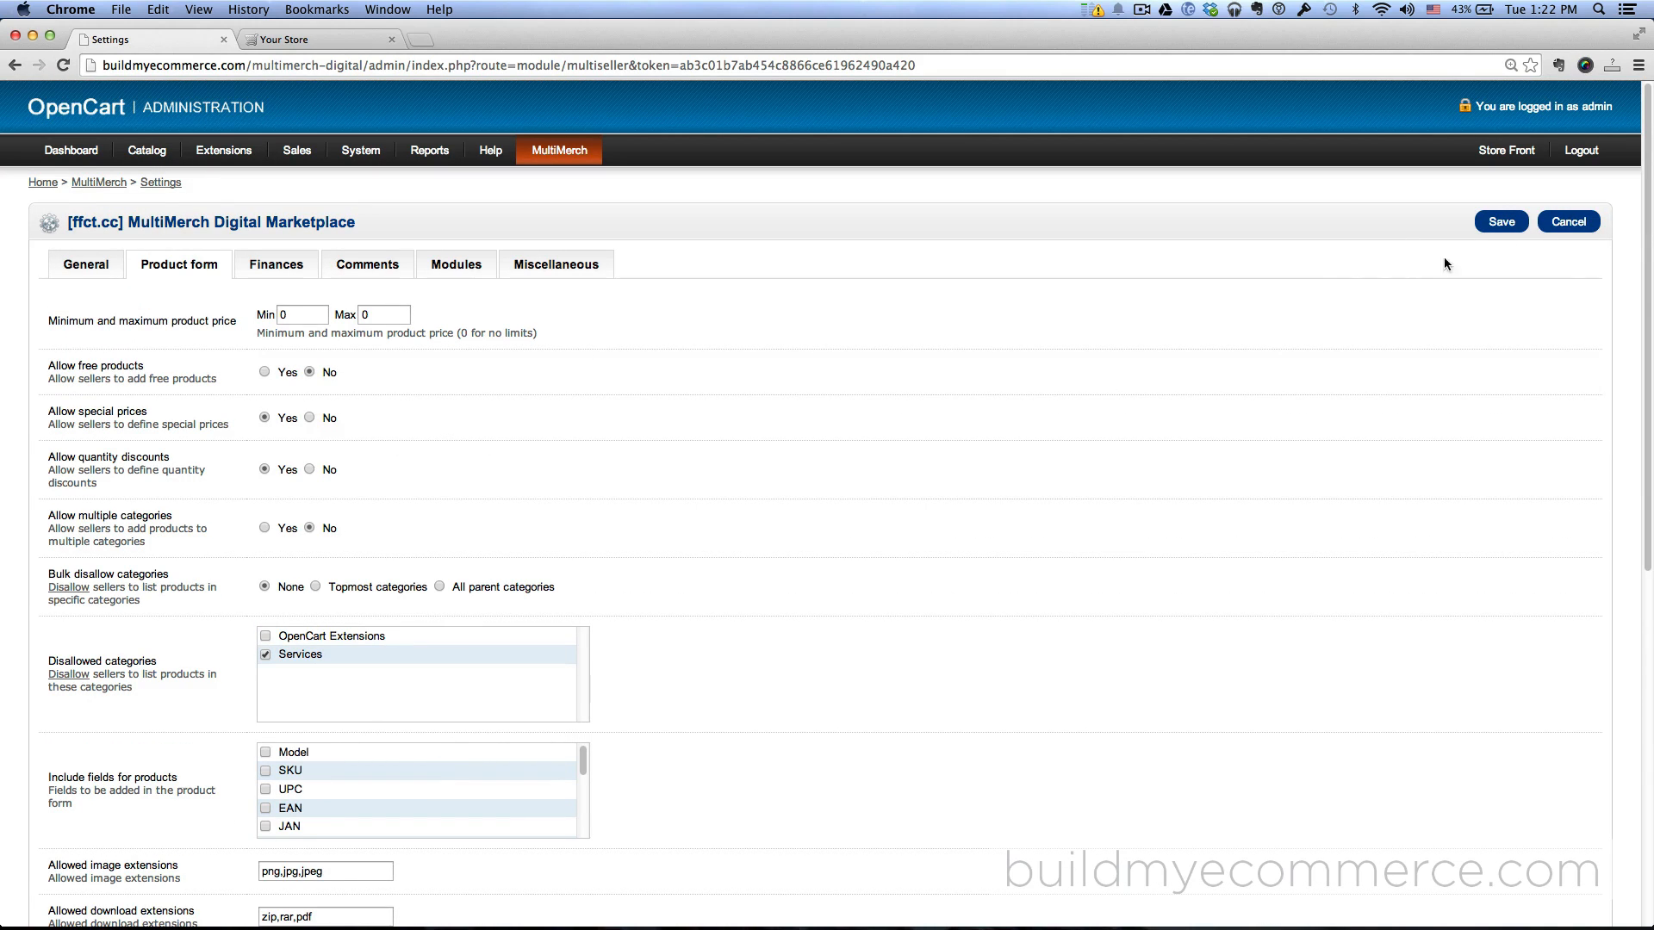
pyautogui.click(1503, 223)
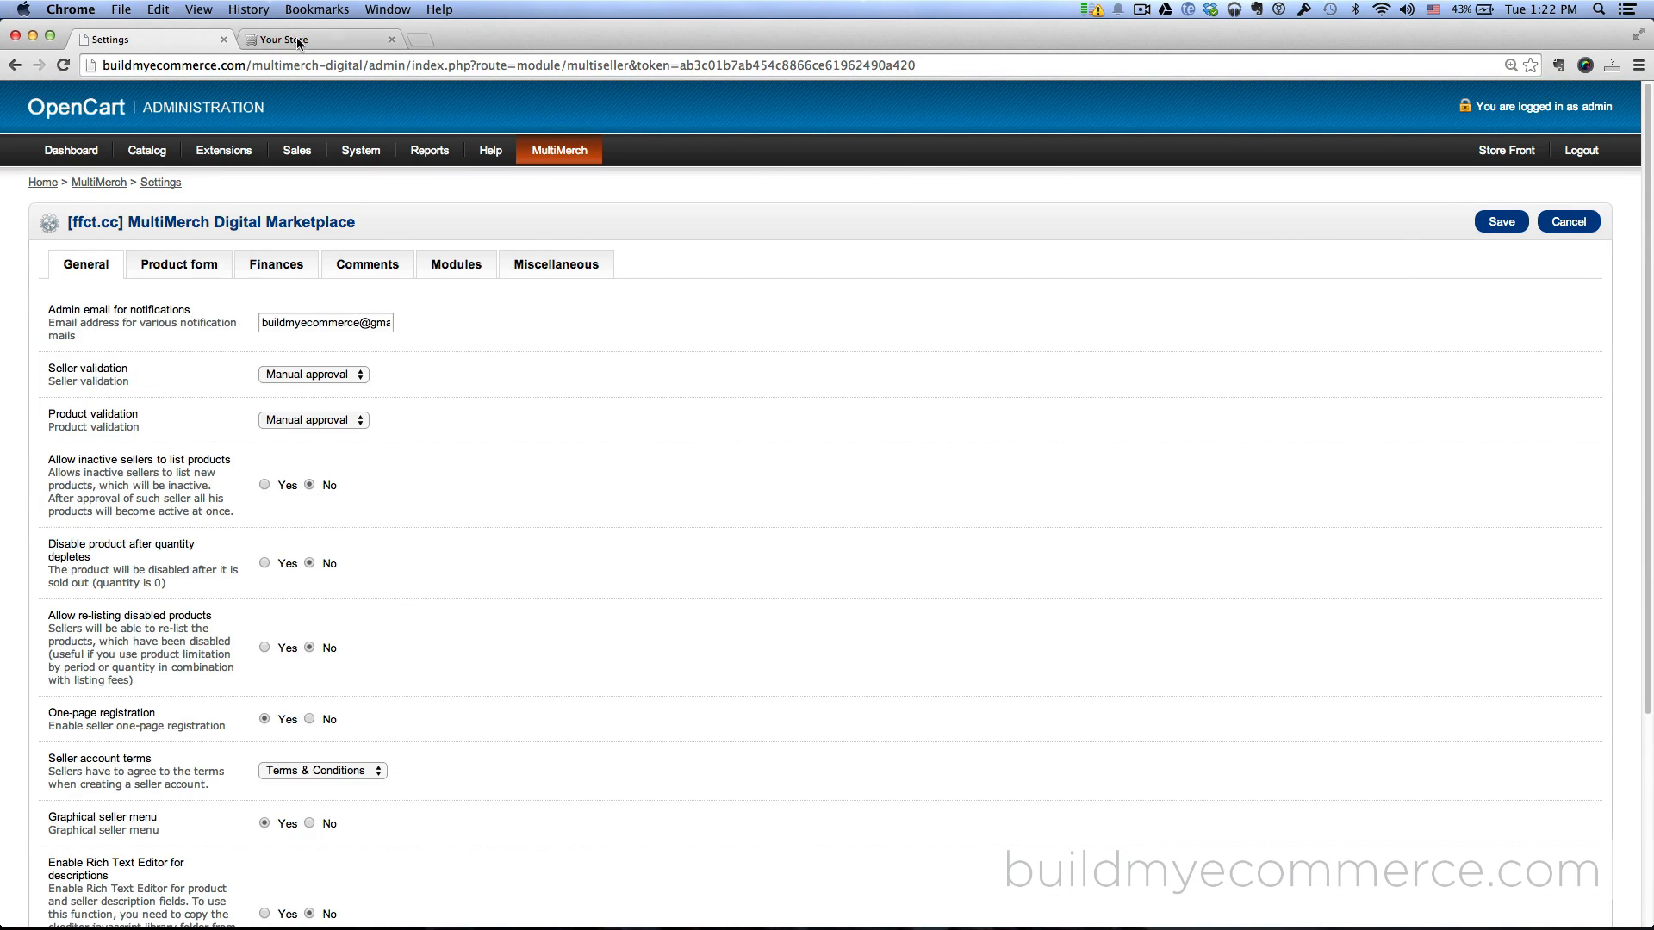
pyautogui.click(299, 43)
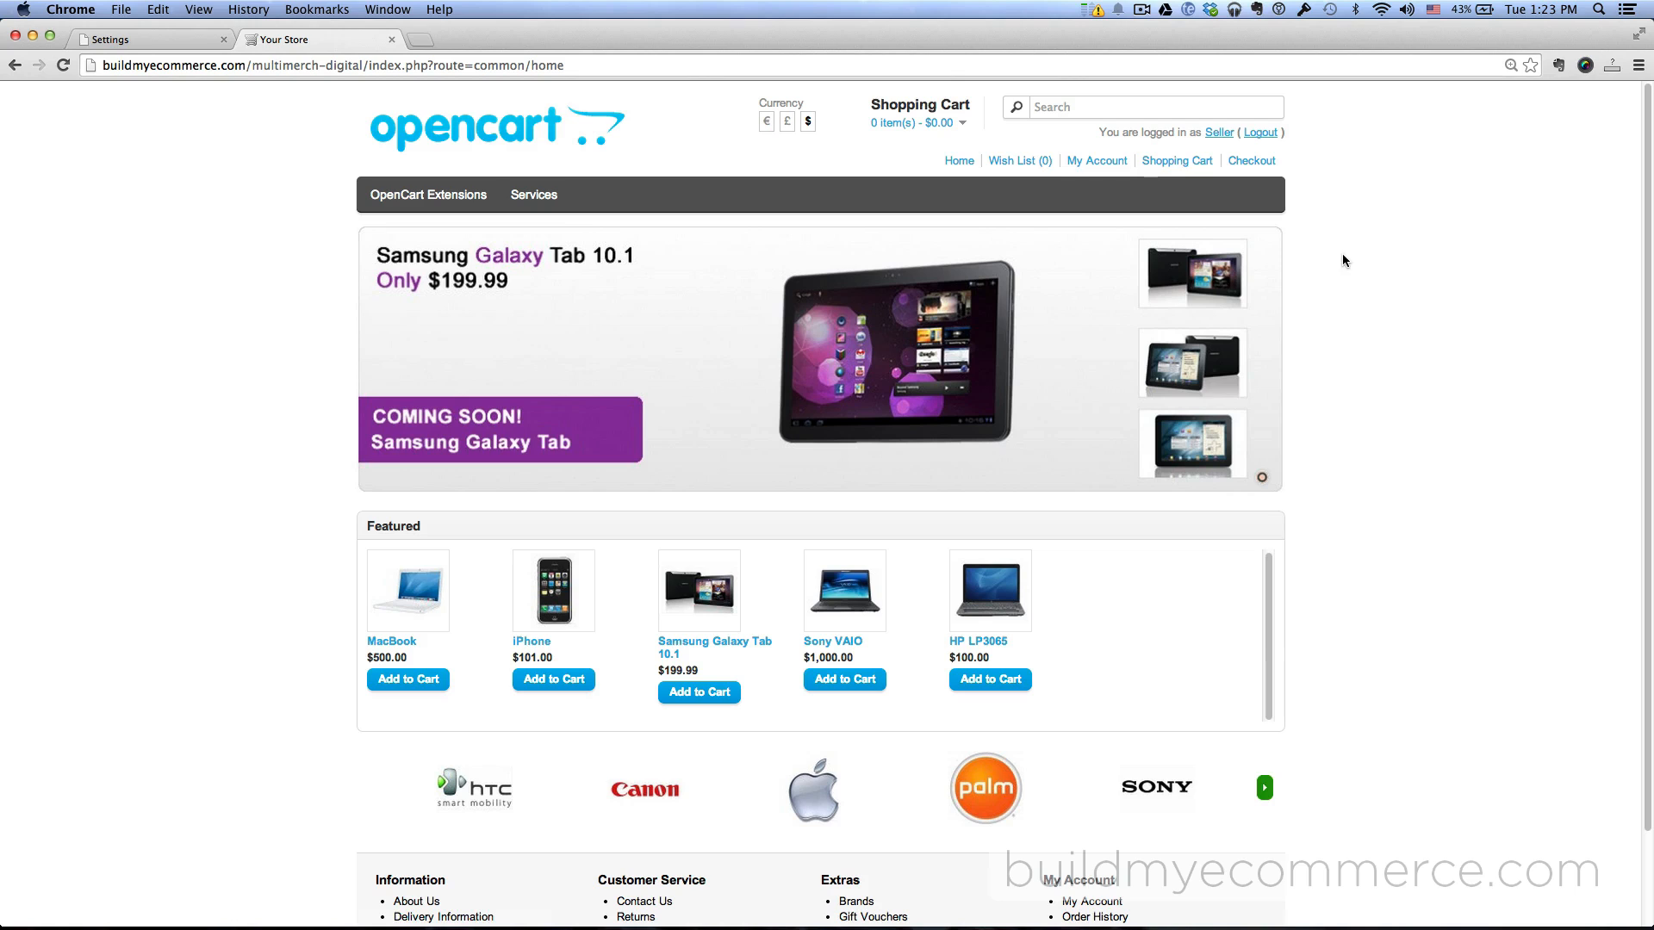
# Step: Open the OpenCart Extension product for editing from the seller's product list and check its meta tag fields
pyautogui.click(1098, 162)
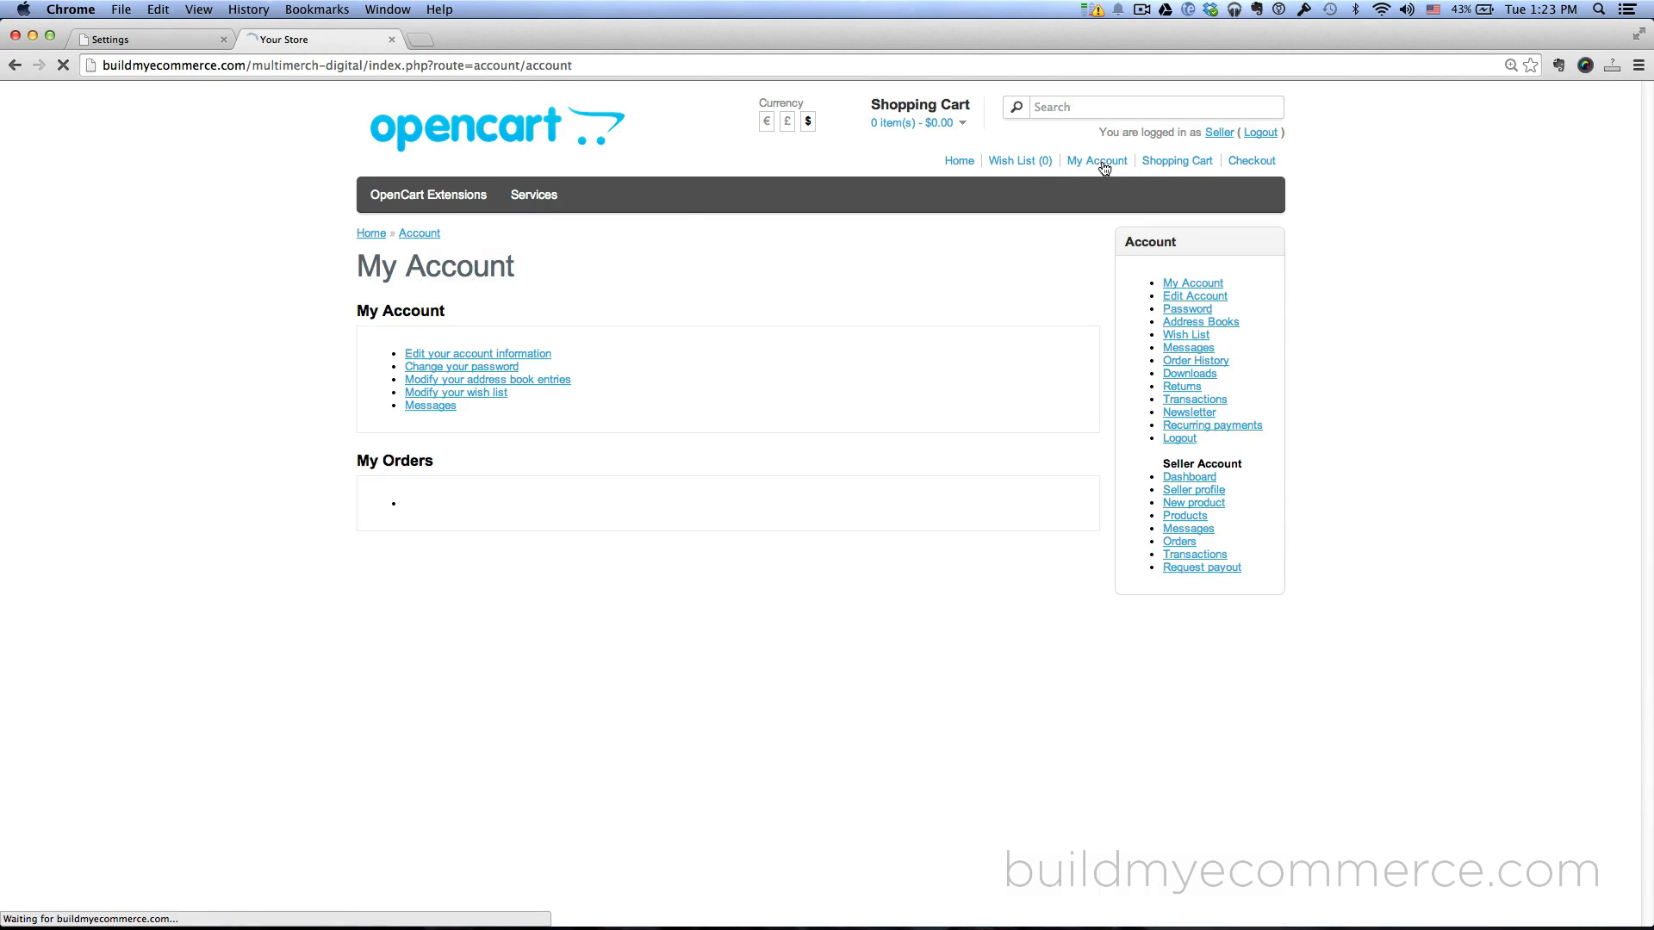
pyautogui.scroll(-5, 915, 376)
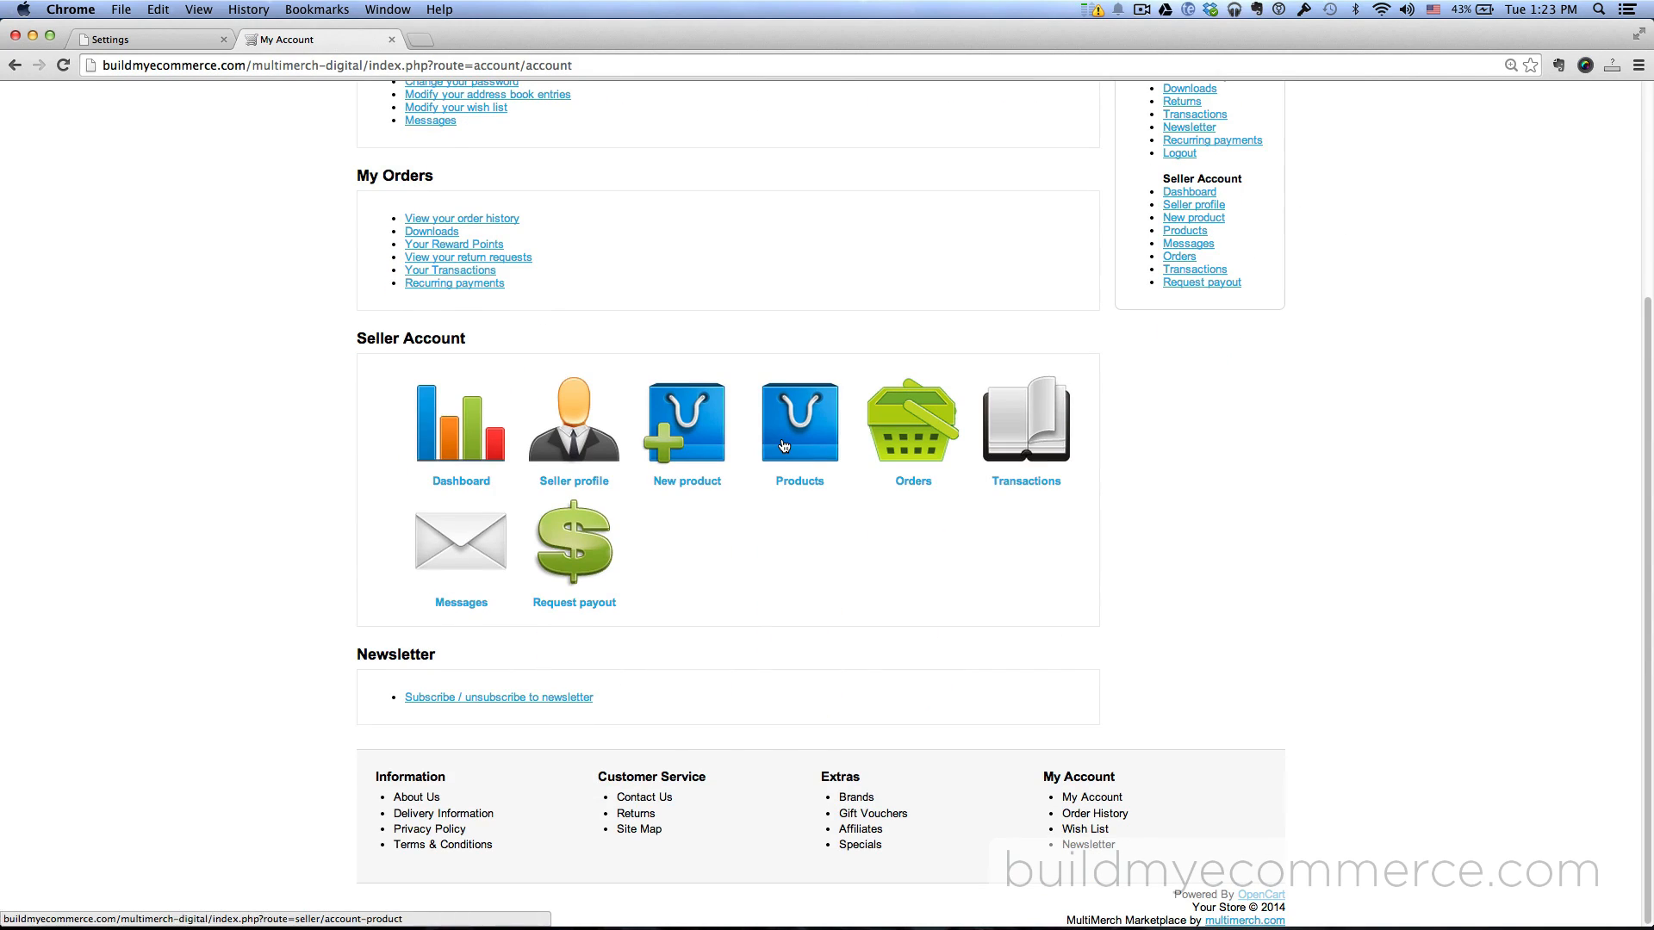
pyautogui.click(784, 445)
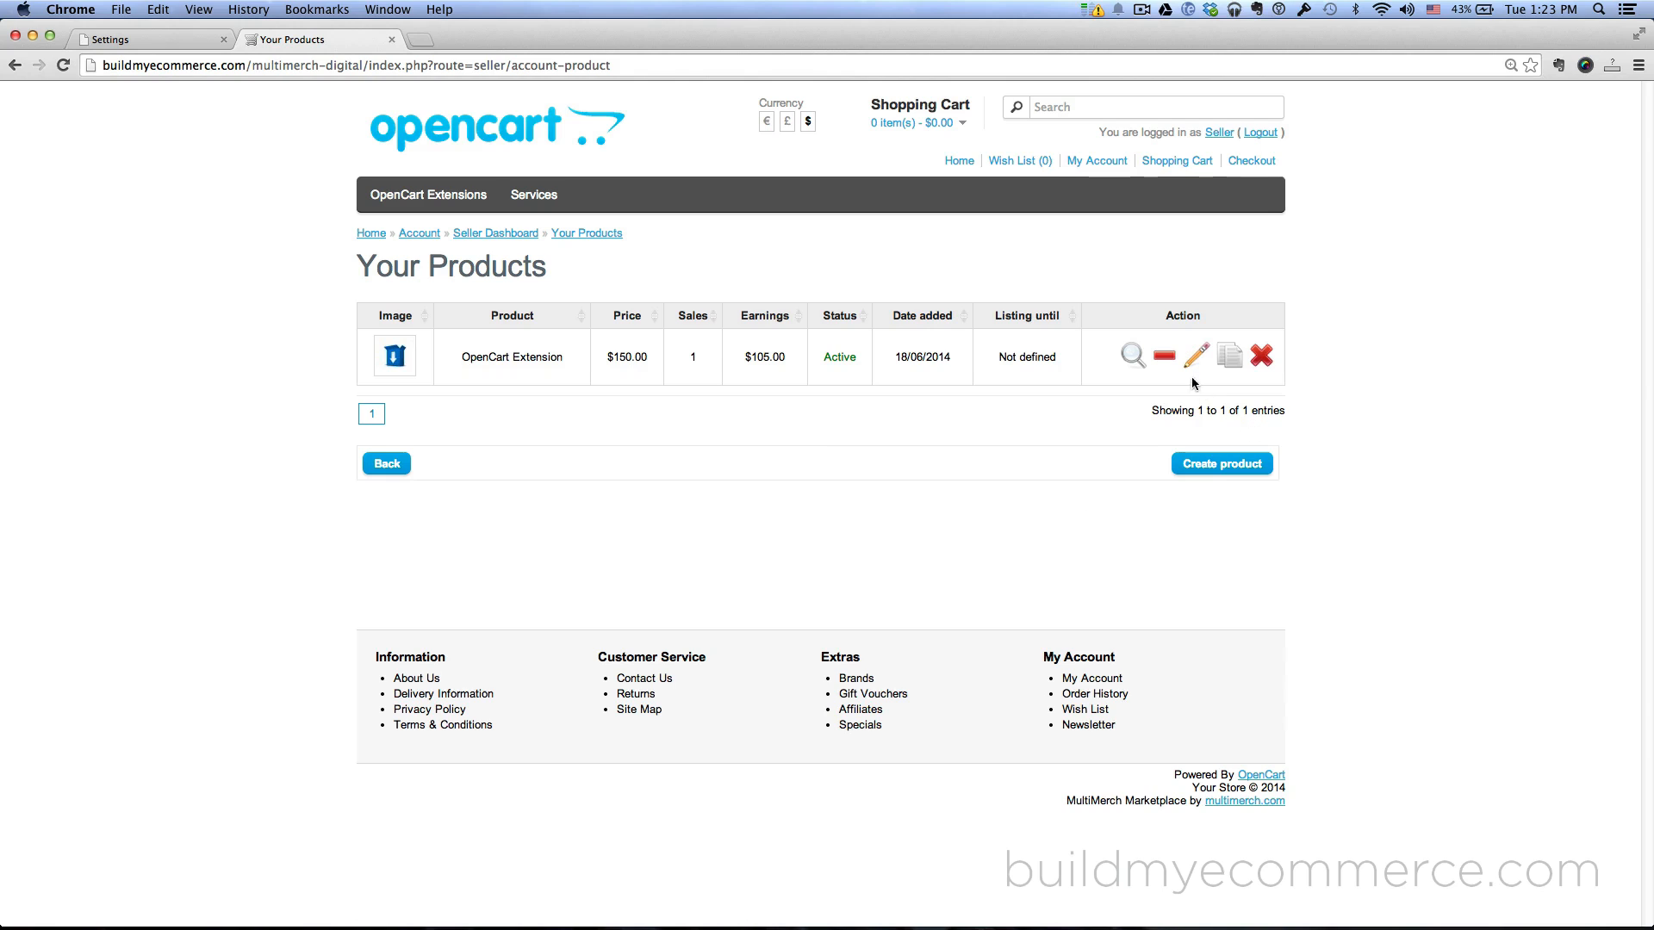
pyautogui.click(1196, 358)
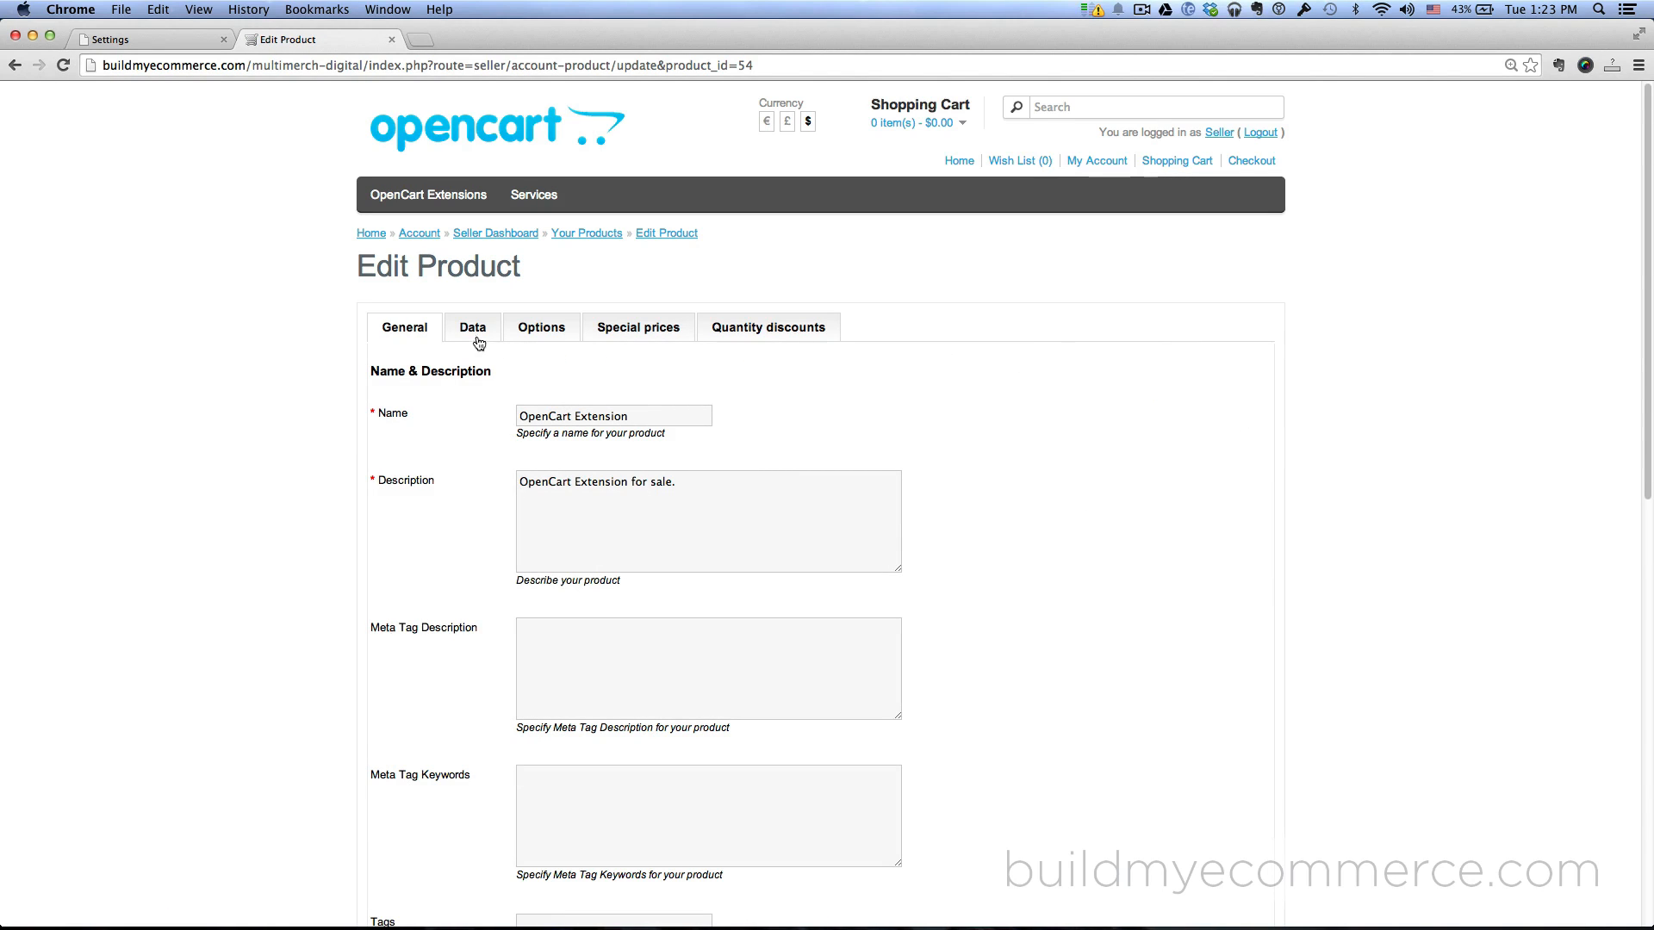
pyautogui.scroll(-4, 380, 440)
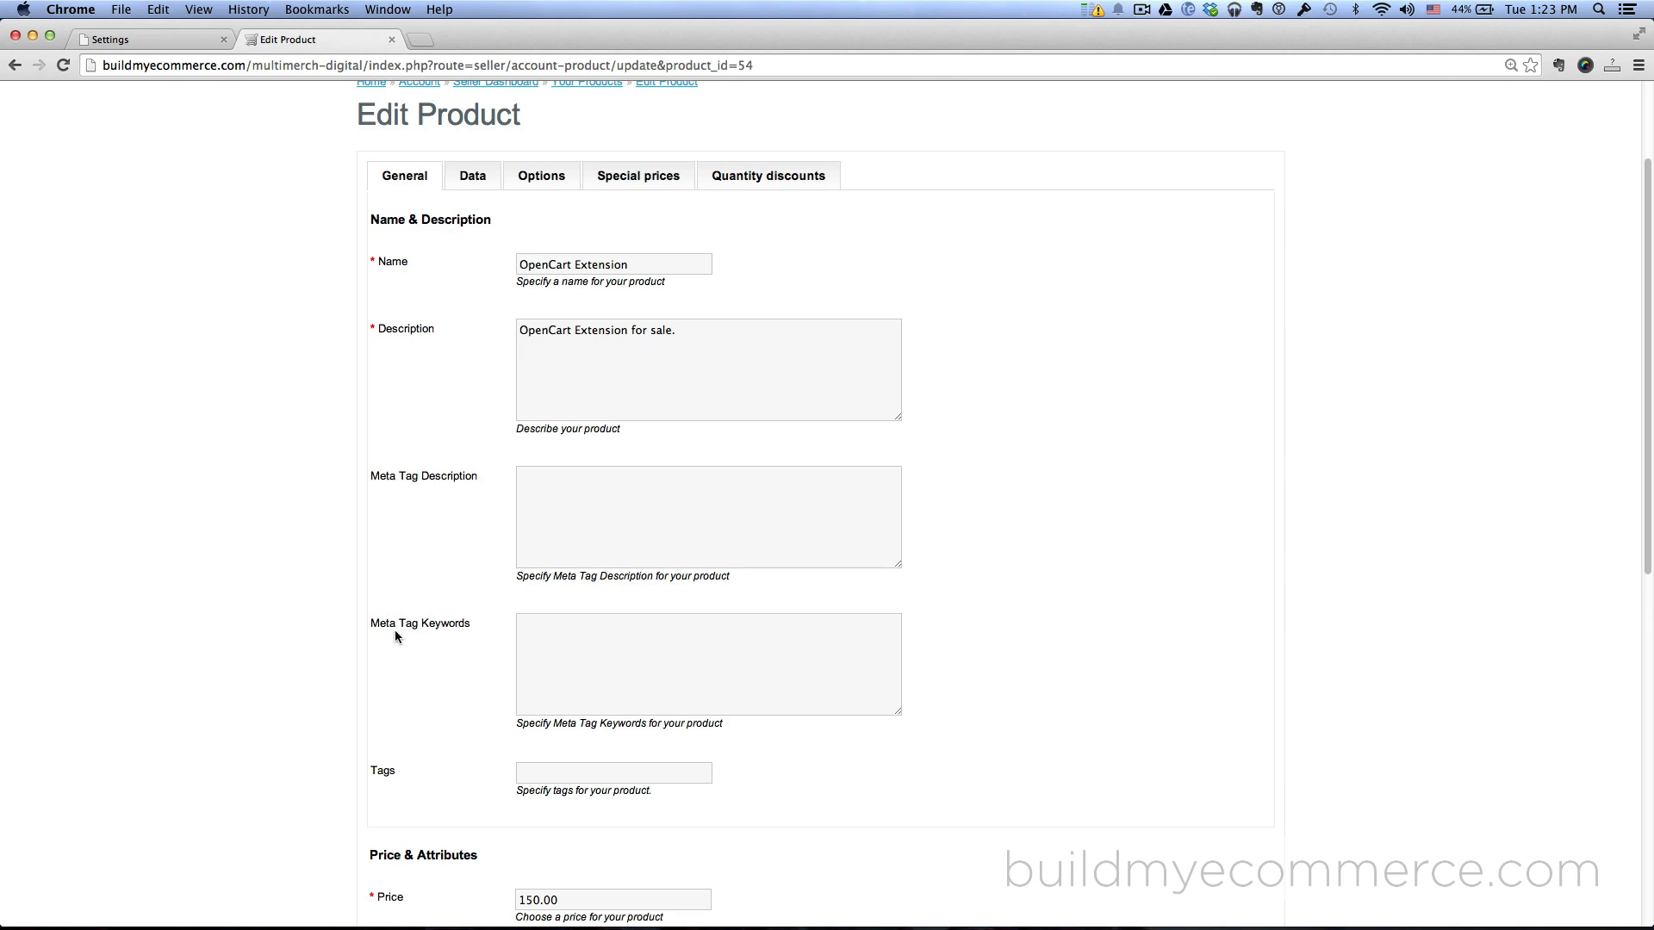
pyautogui.scroll(1, 1001, 594)
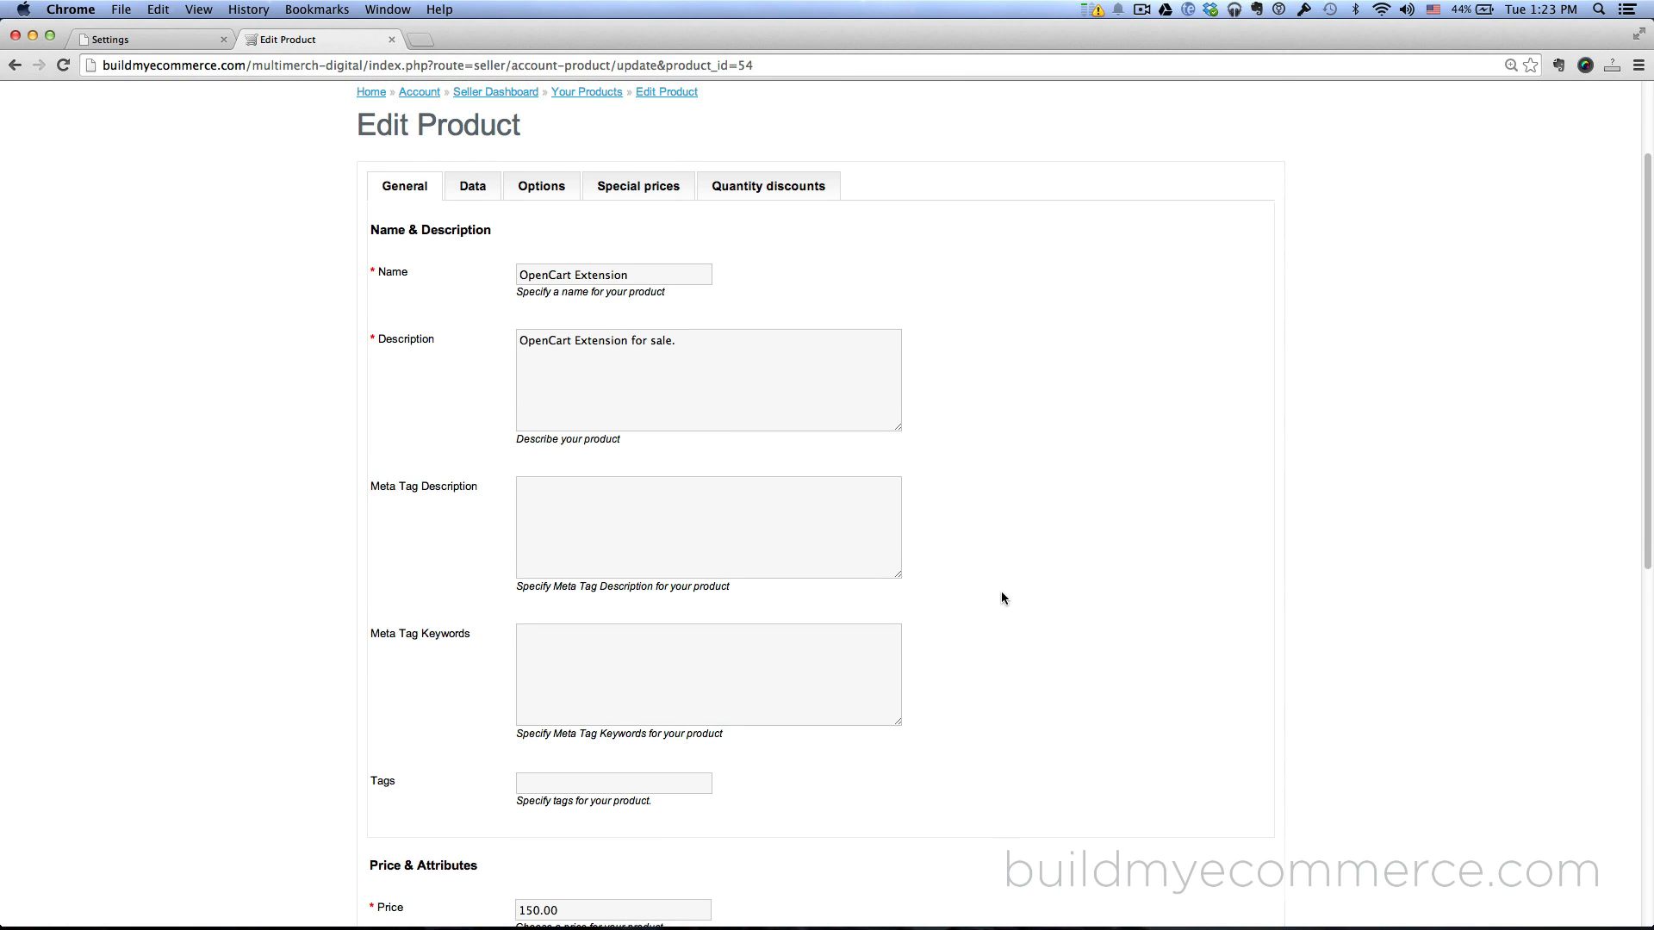
pyautogui.scroll(2, 1001, 596)
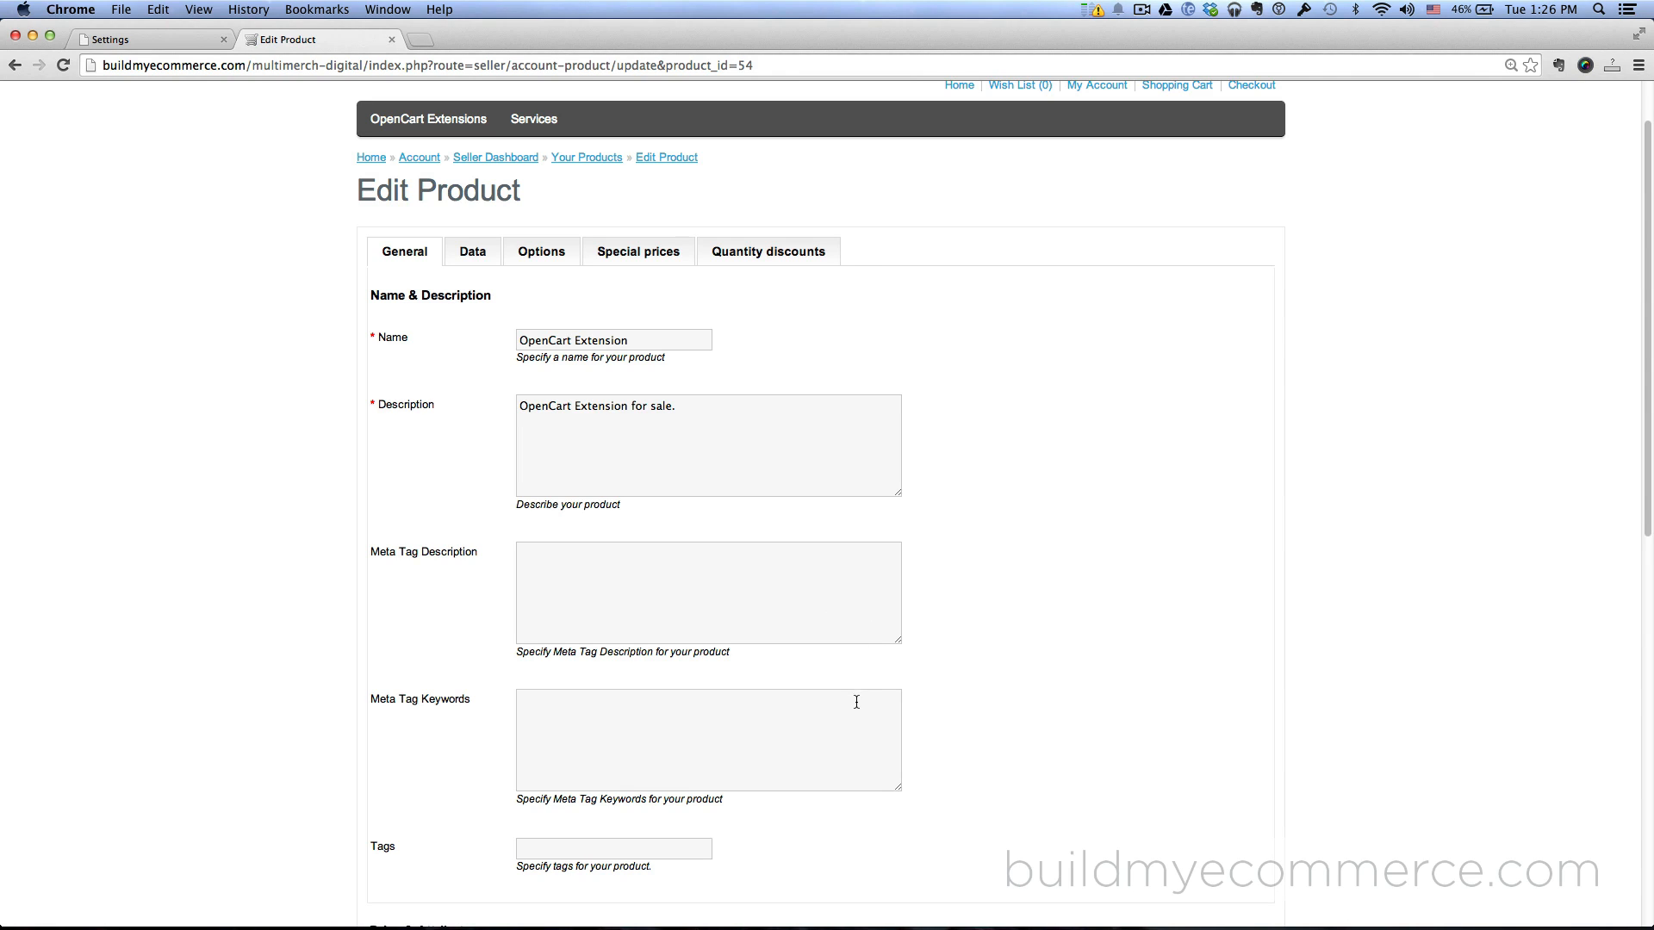
# Step: Set the product's Date Available to 24 June 2014 and submit the product form
pyautogui.click(473, 260)
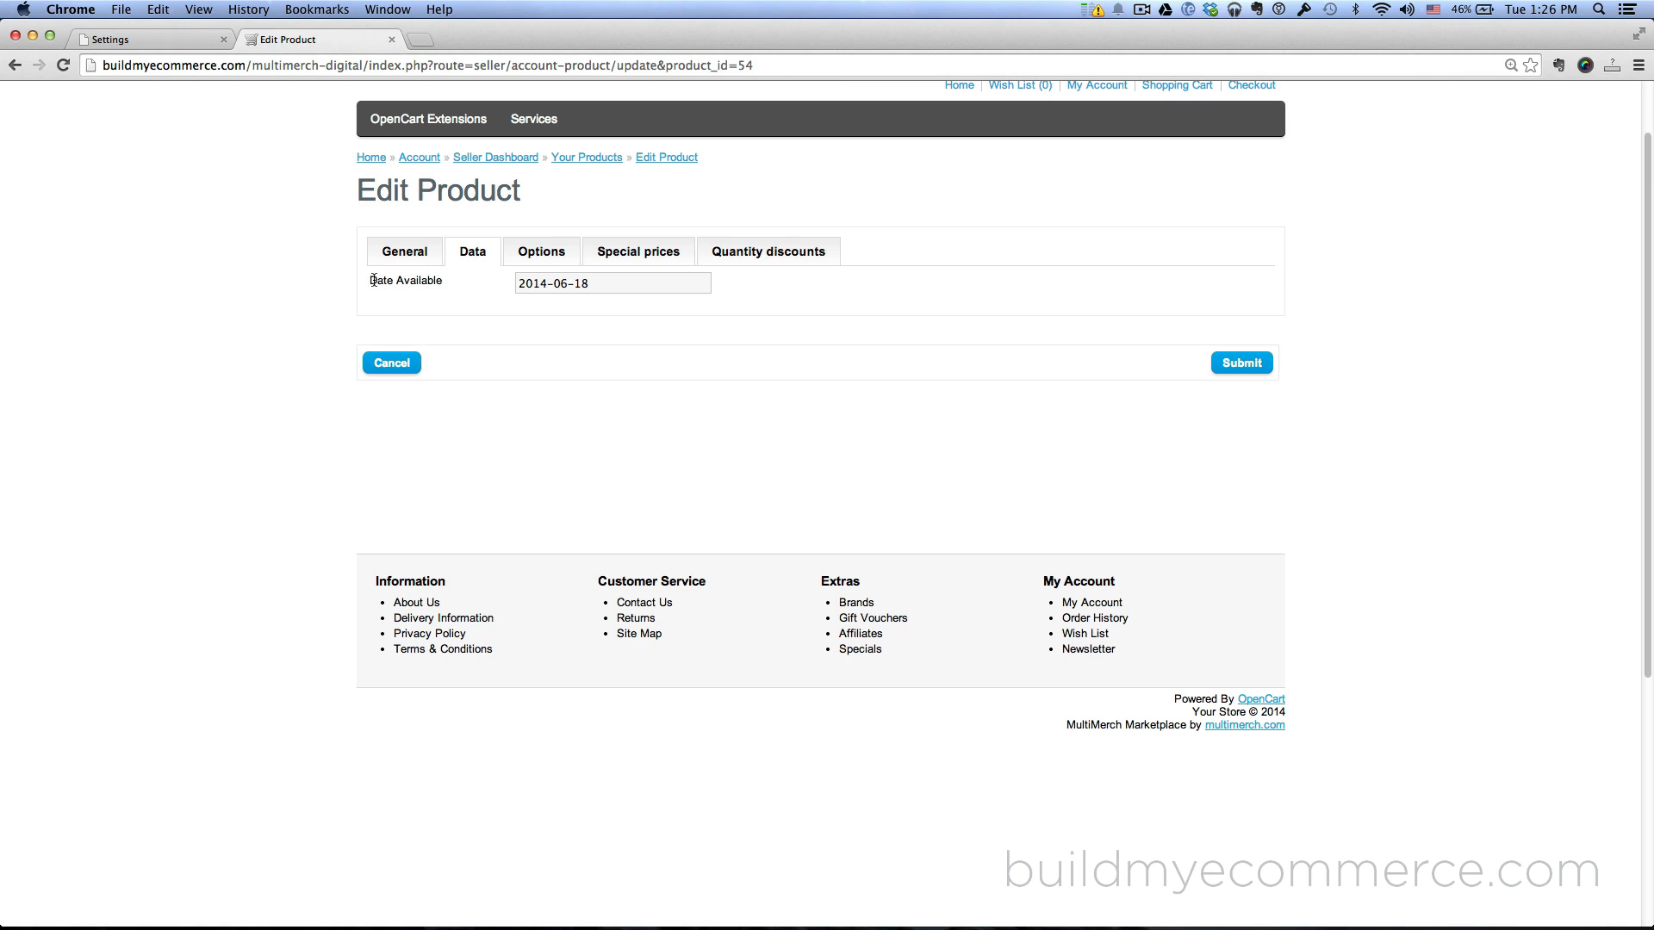
pyautogui.click(612, 285)
pyautogui.click(593, 429)
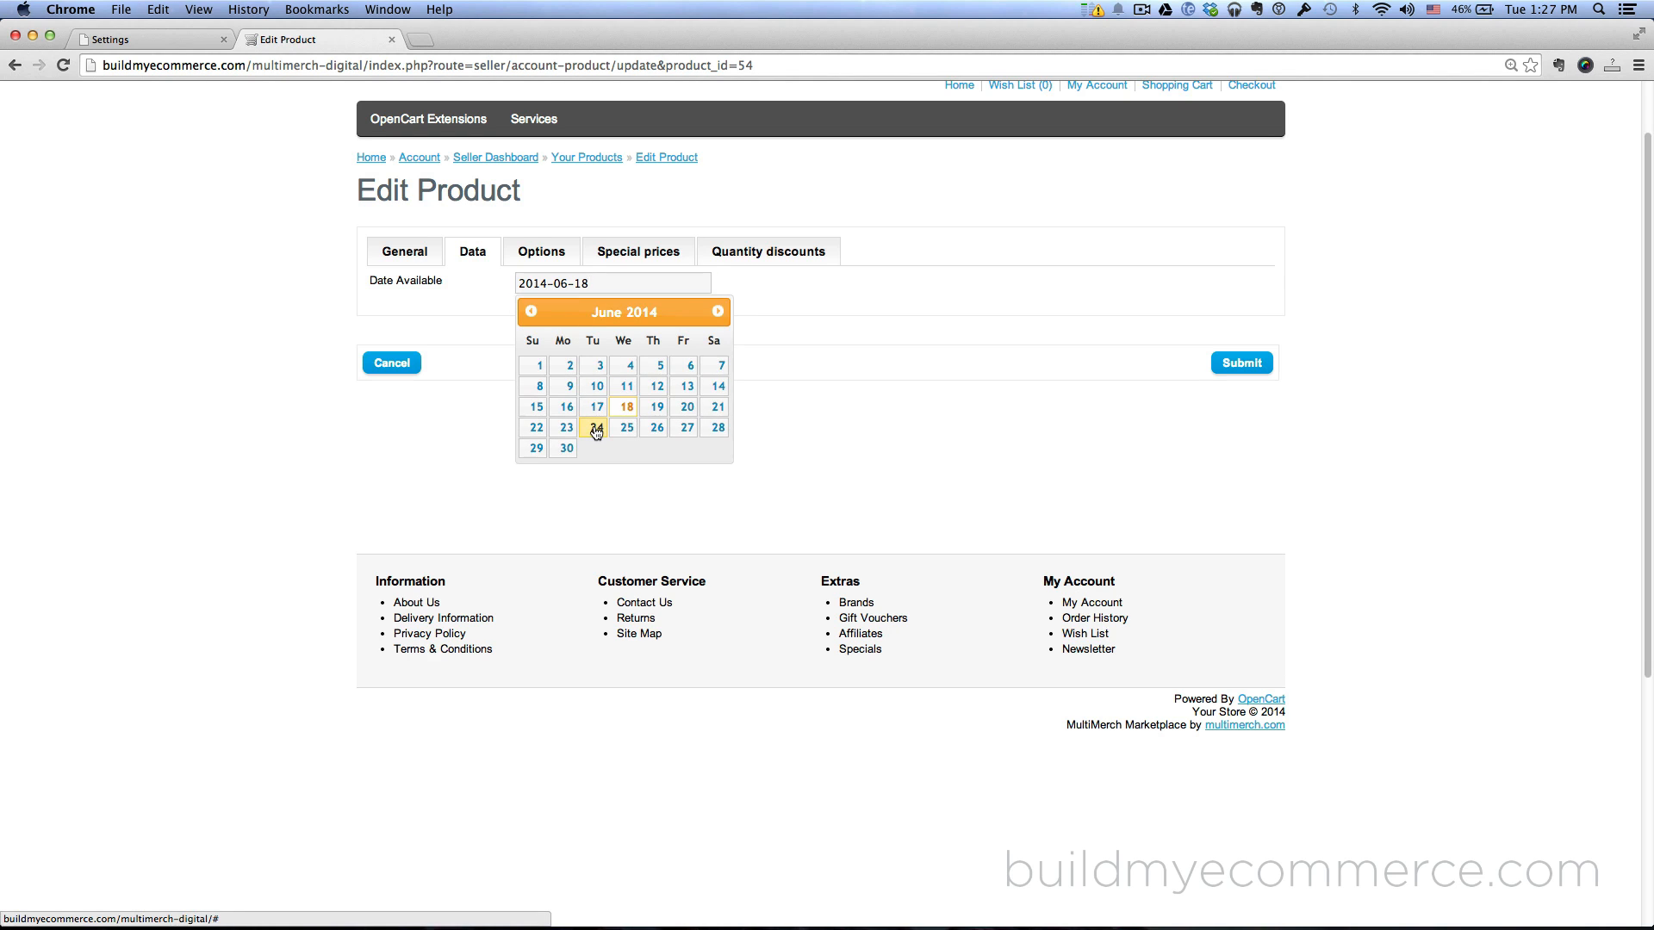
pyautogui.click(1224, 364)
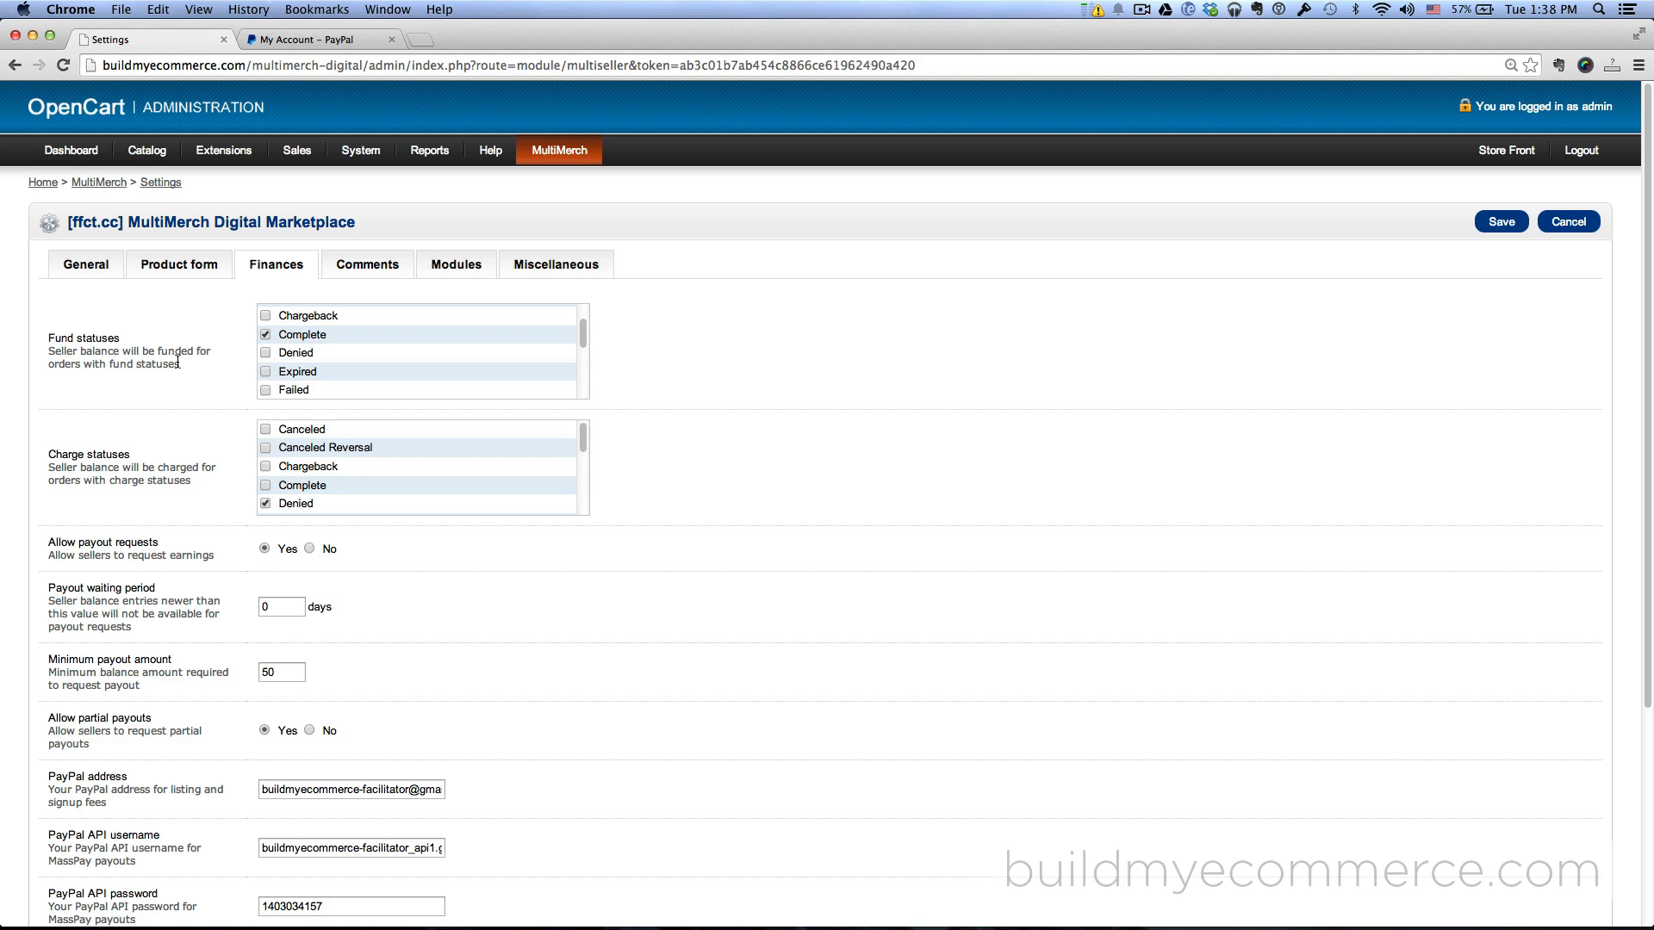
# Step: Open the PayPal Payments Standard settings from the admin payment extensions in a separate browser tab
pyautogui.moveTo(220, 156)
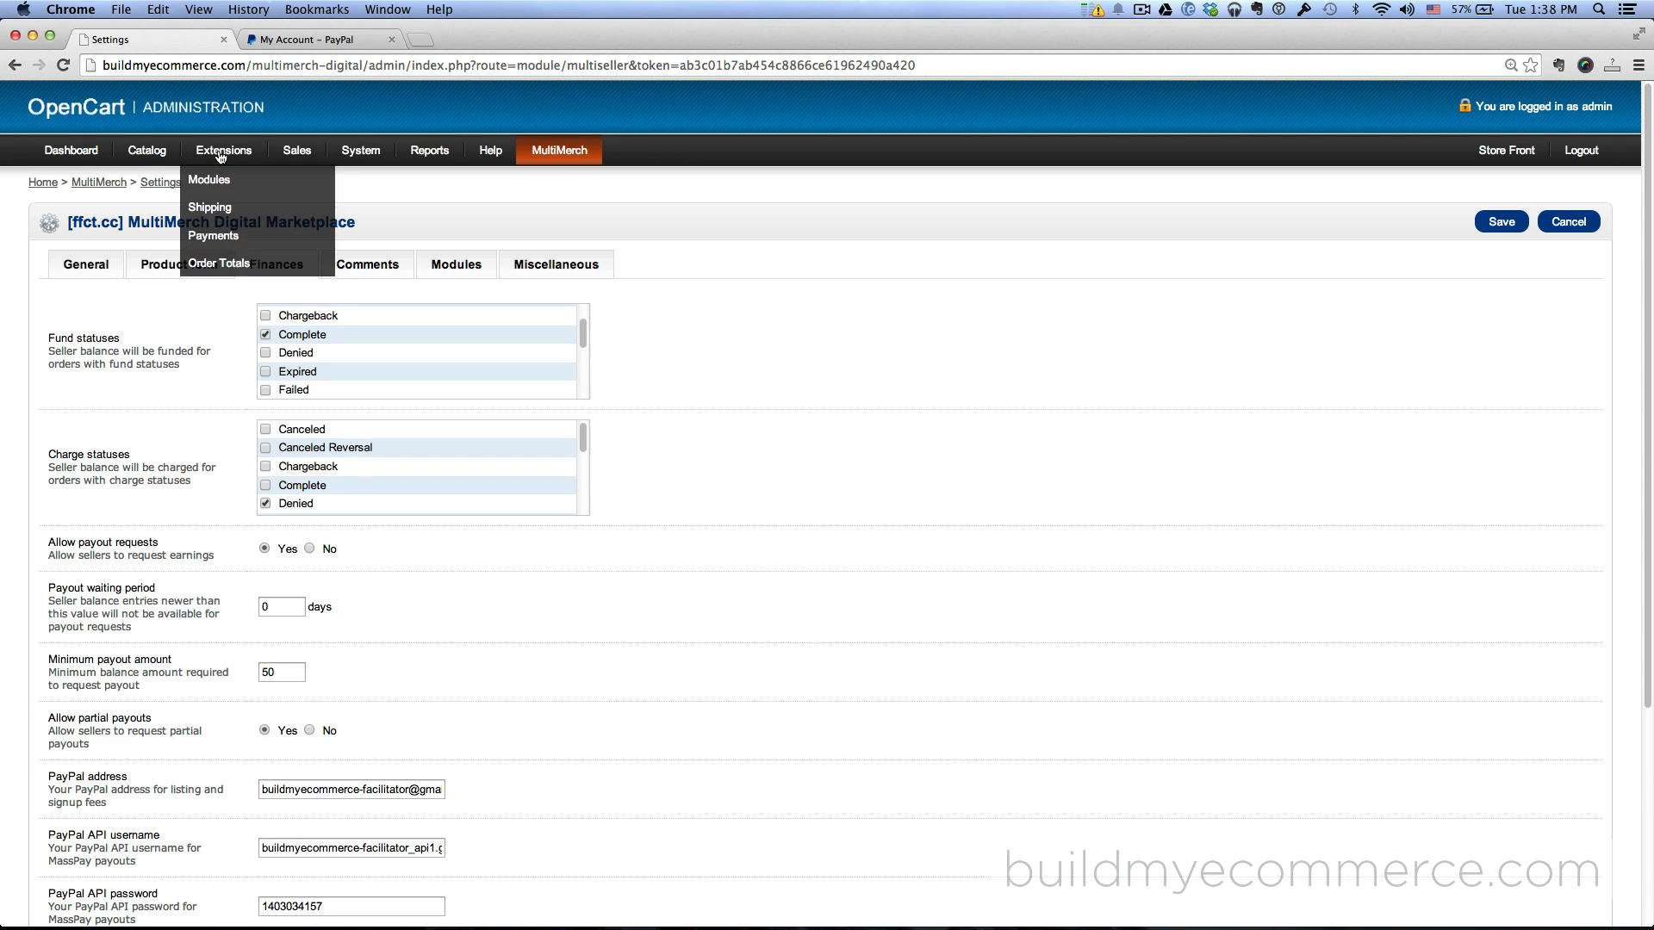
pyautogui.keyDown('super'); pyautogui.click(215, 236); pyautogui.keyUp('super')
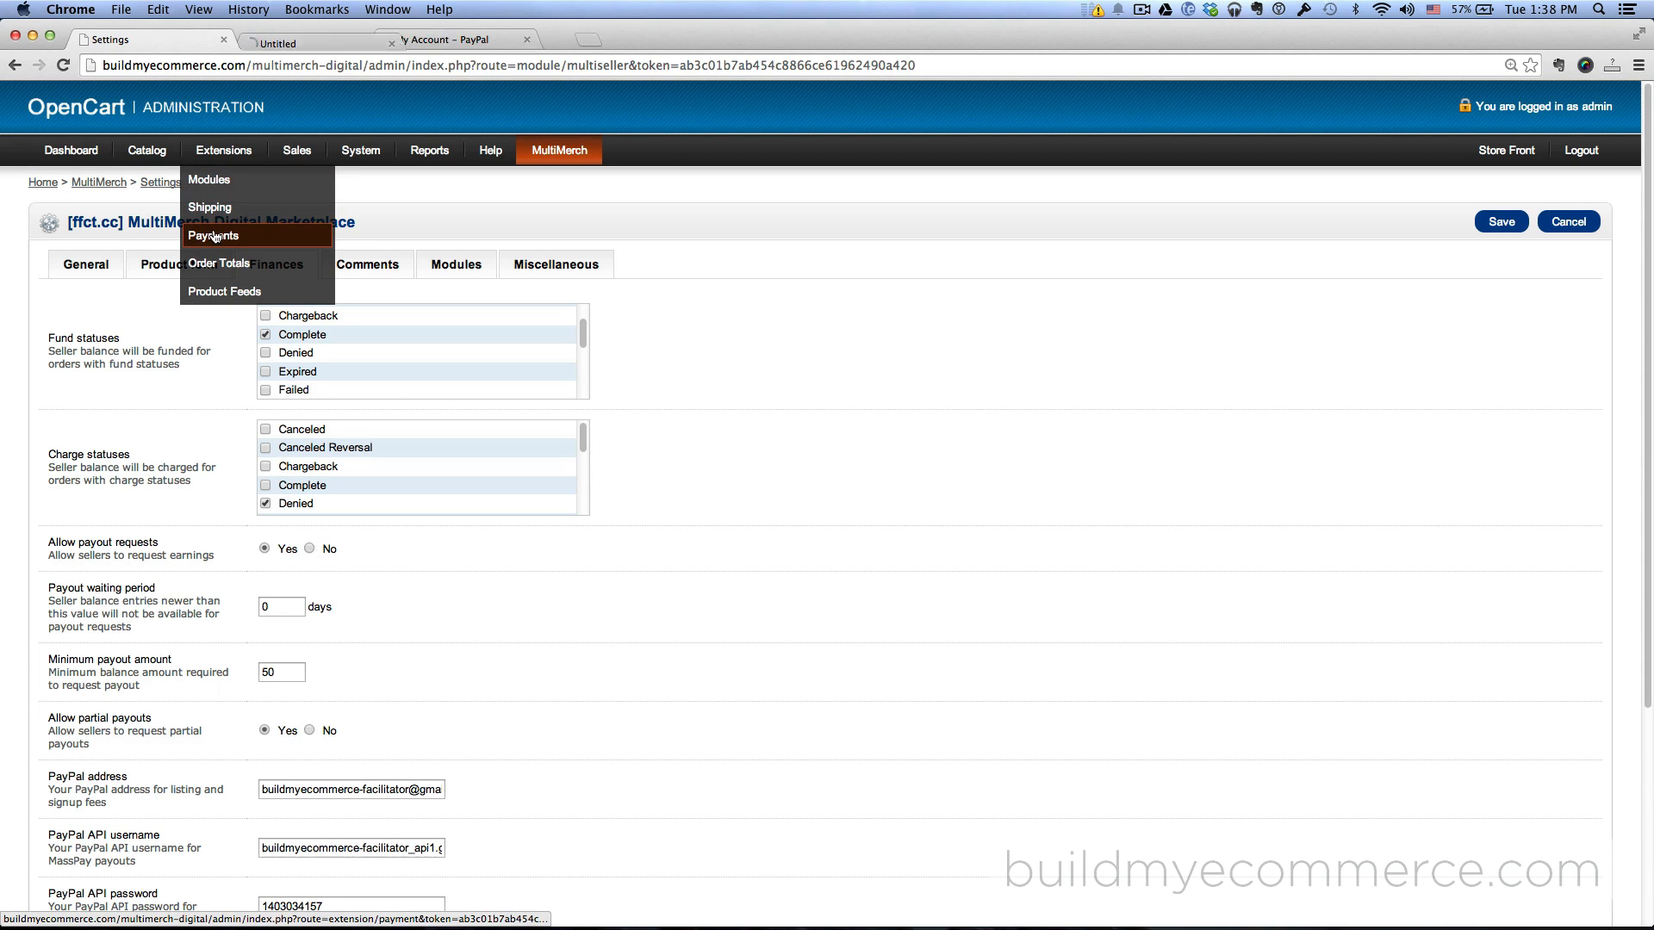
pyautogui.click(298, 41)
pyautogui.scroll(-6, 1096, 206)
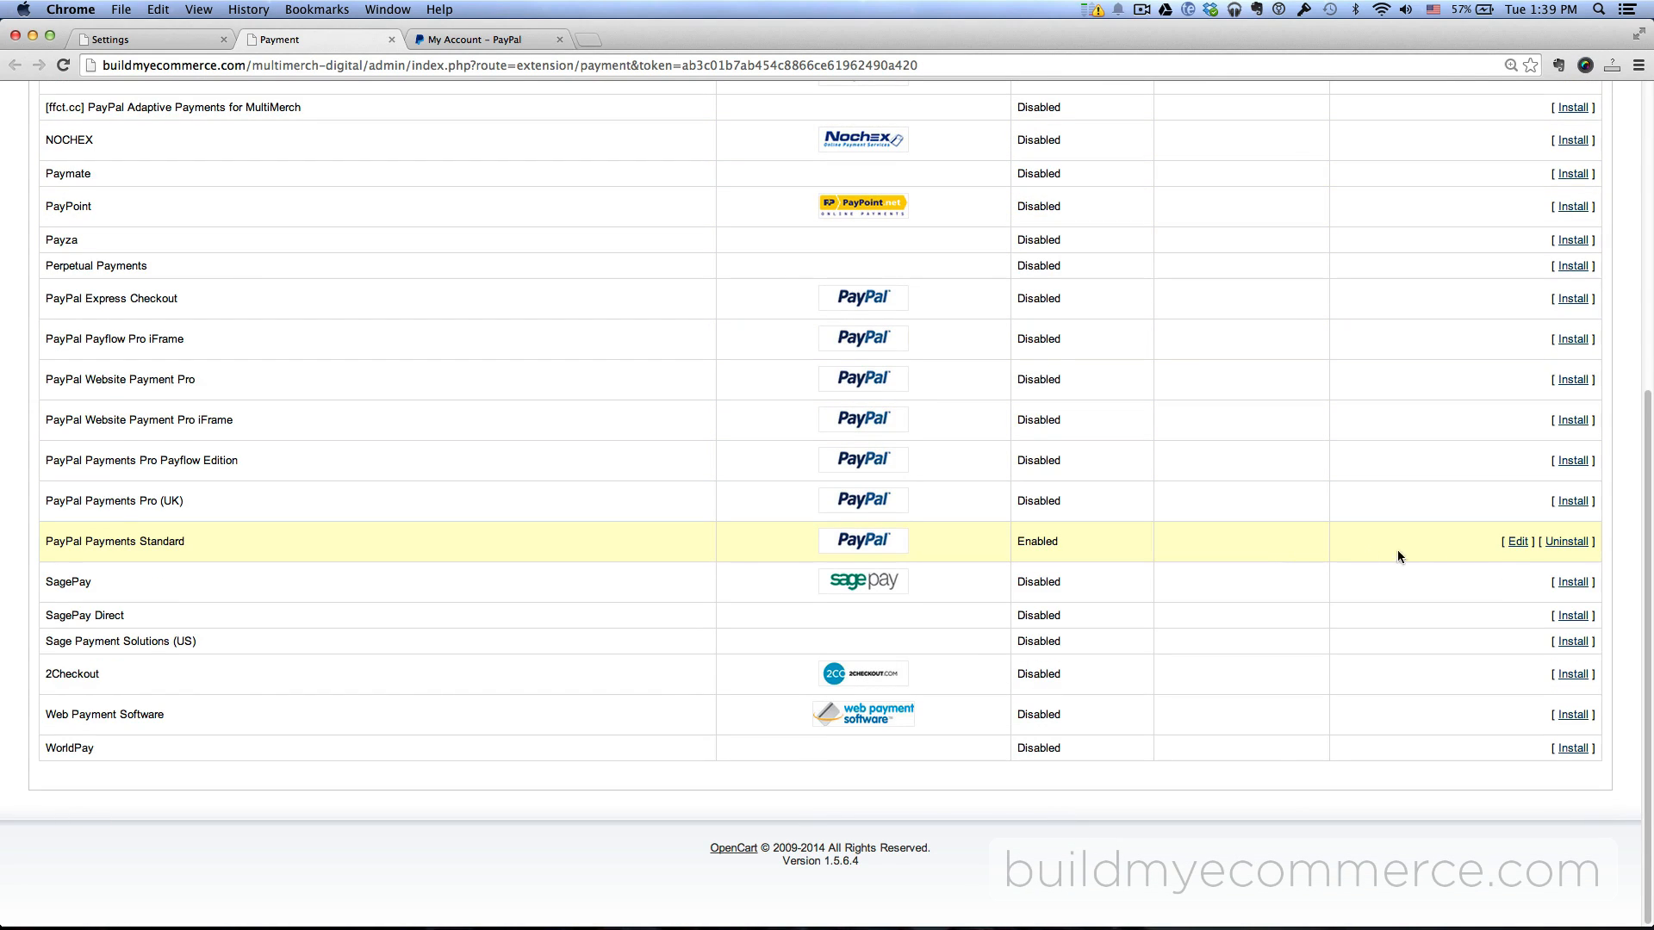
pyautogui.click(1515, 542)
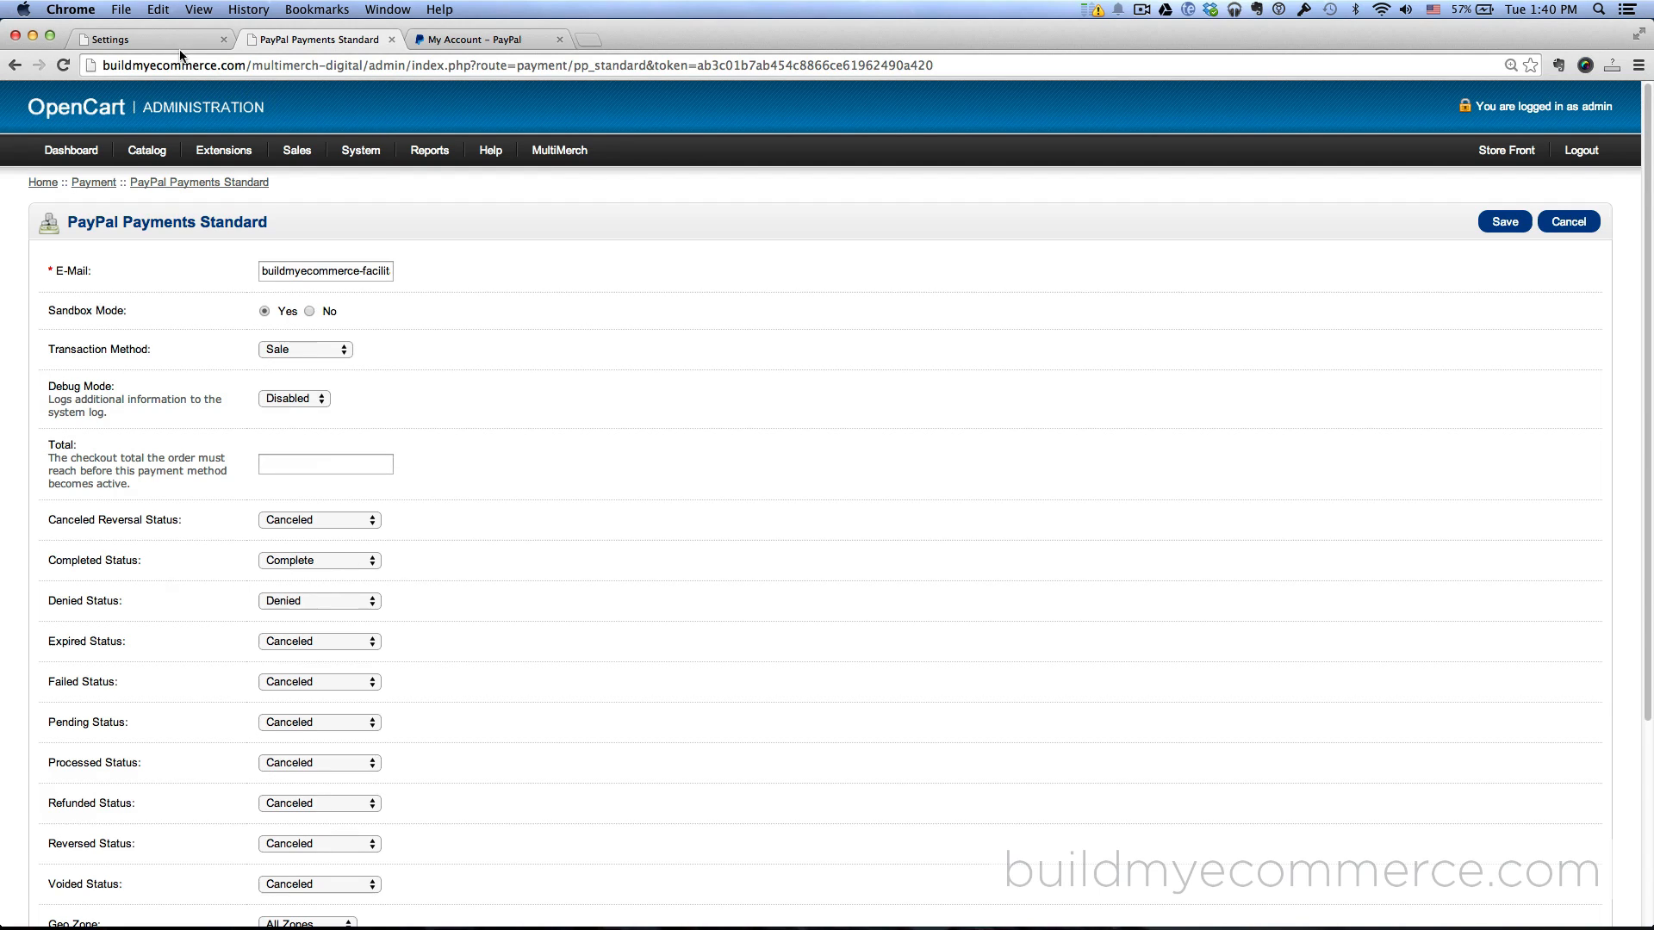
# Step: Check the marketplace fund statuses, and set Completed Status to Processing in the PayPal Payments Standard settings
pyautogui.click(157, 42)
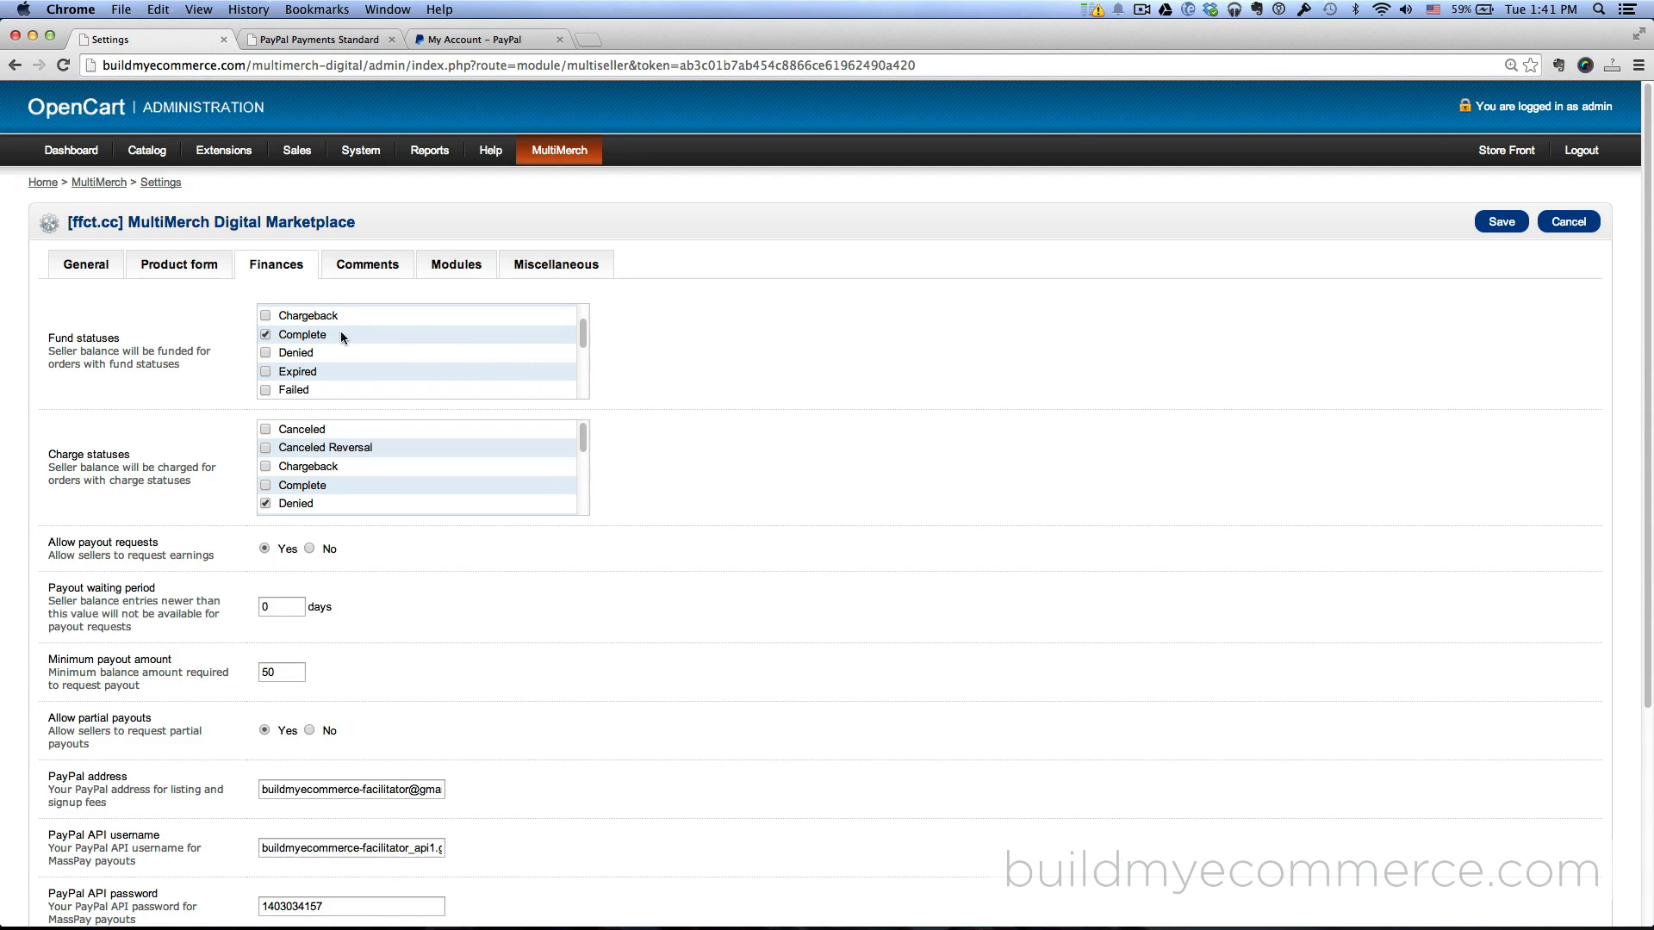
pyautogui.click(302, 42)
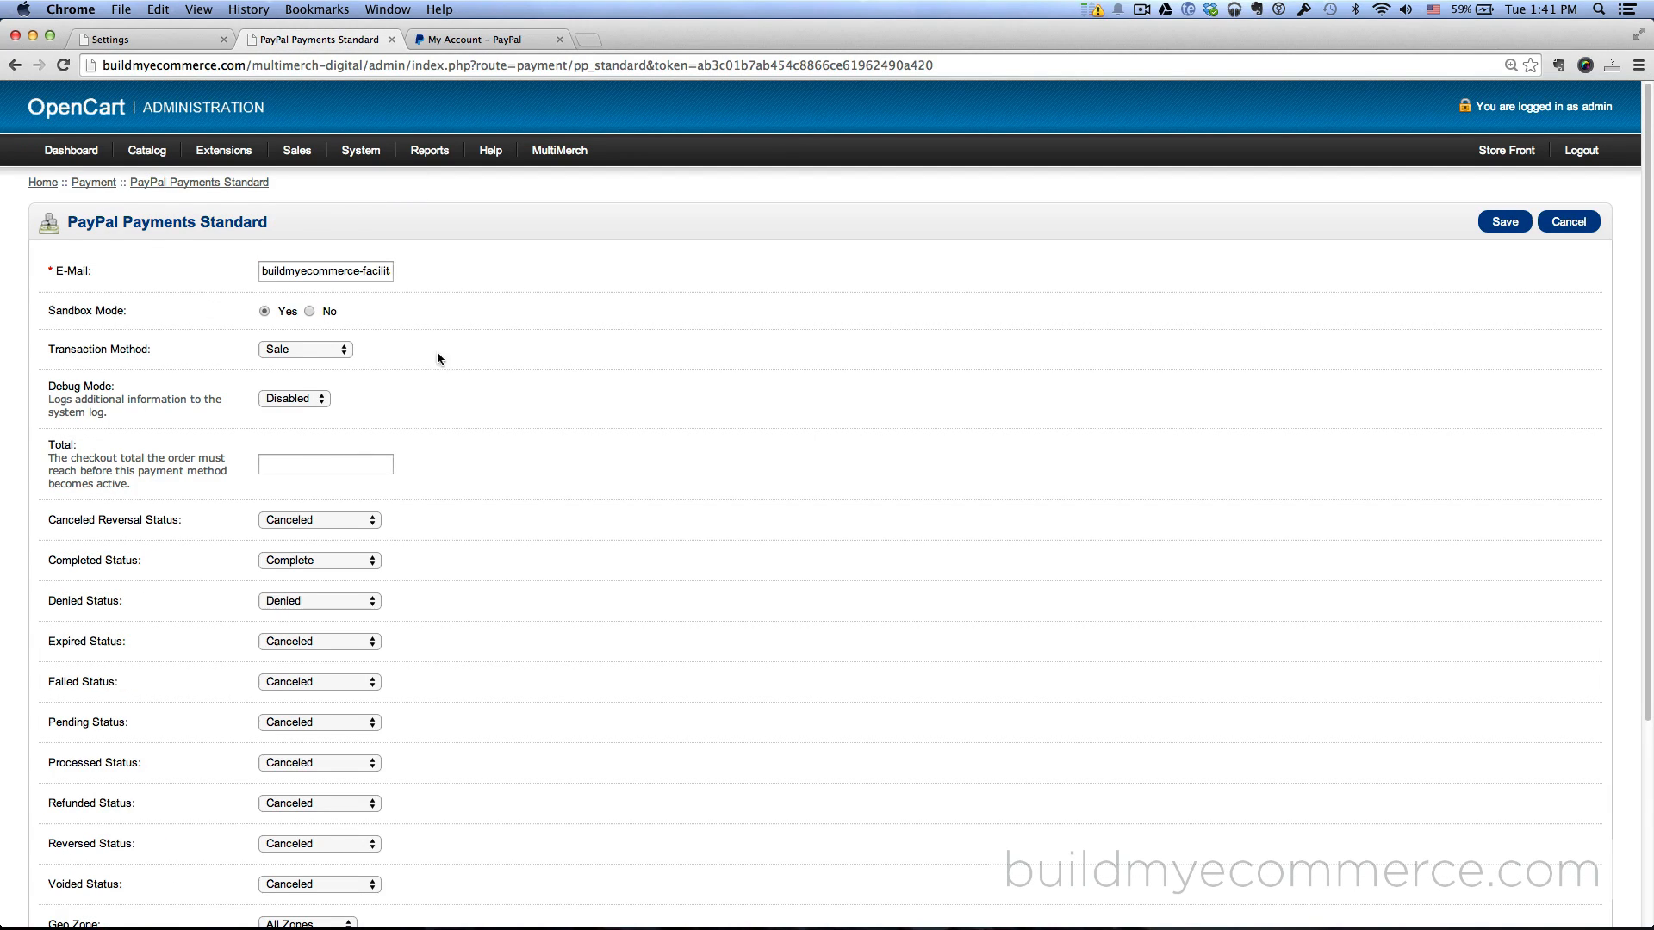
pyautogui.click(372, 558)
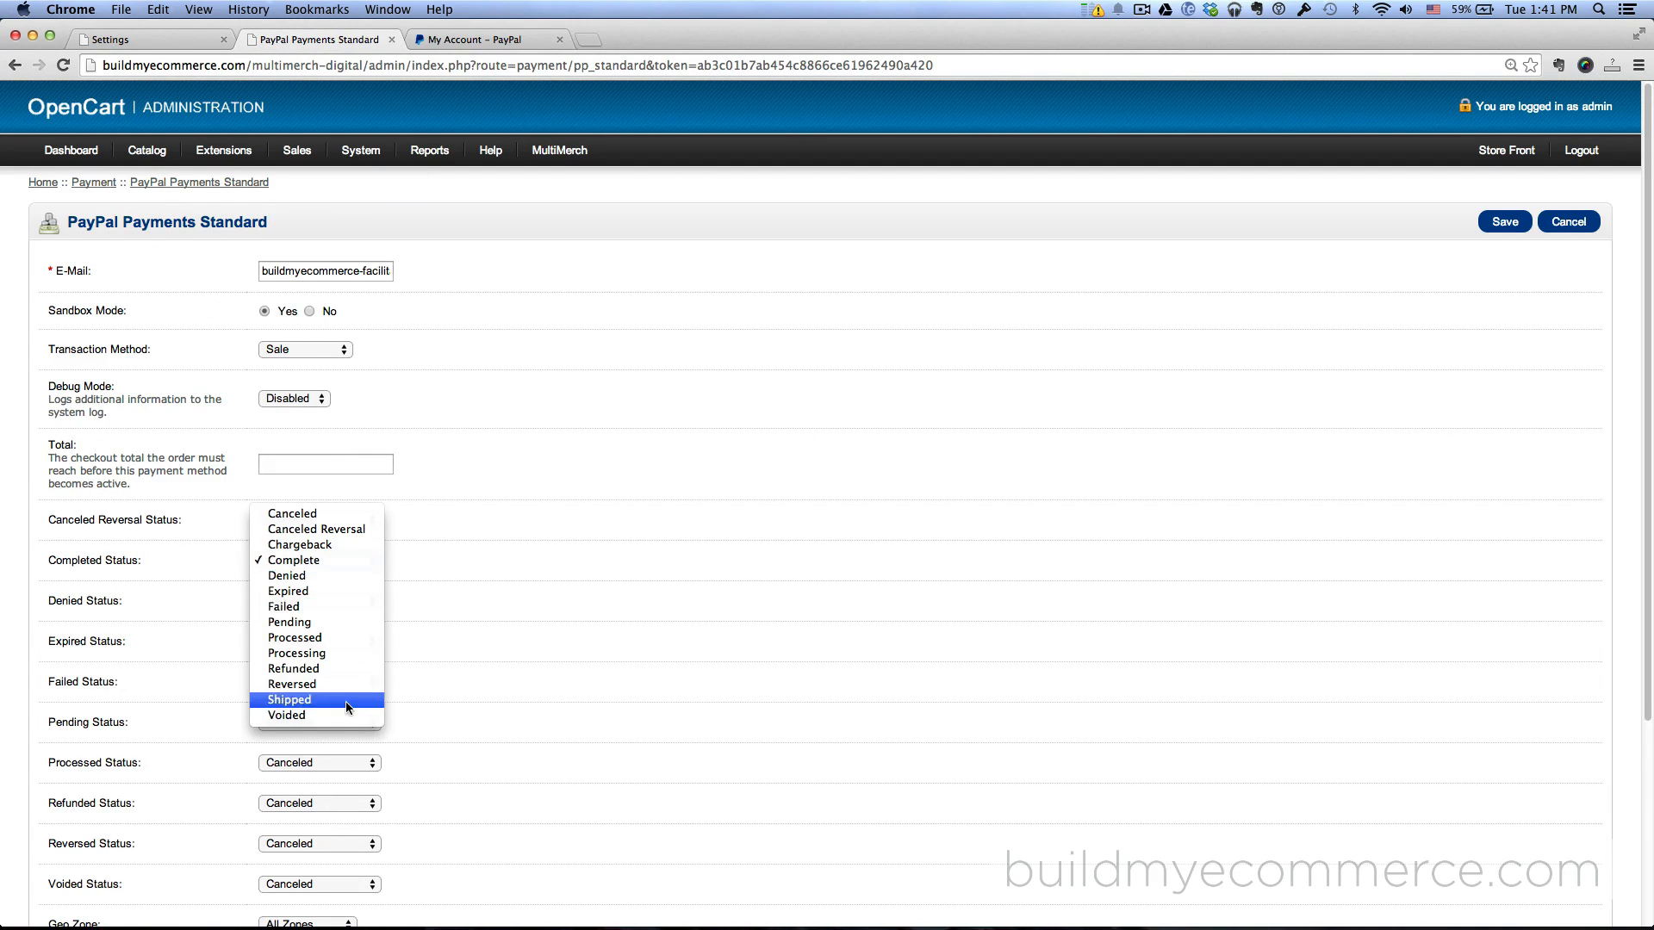
pyautogui.click(351, 653)
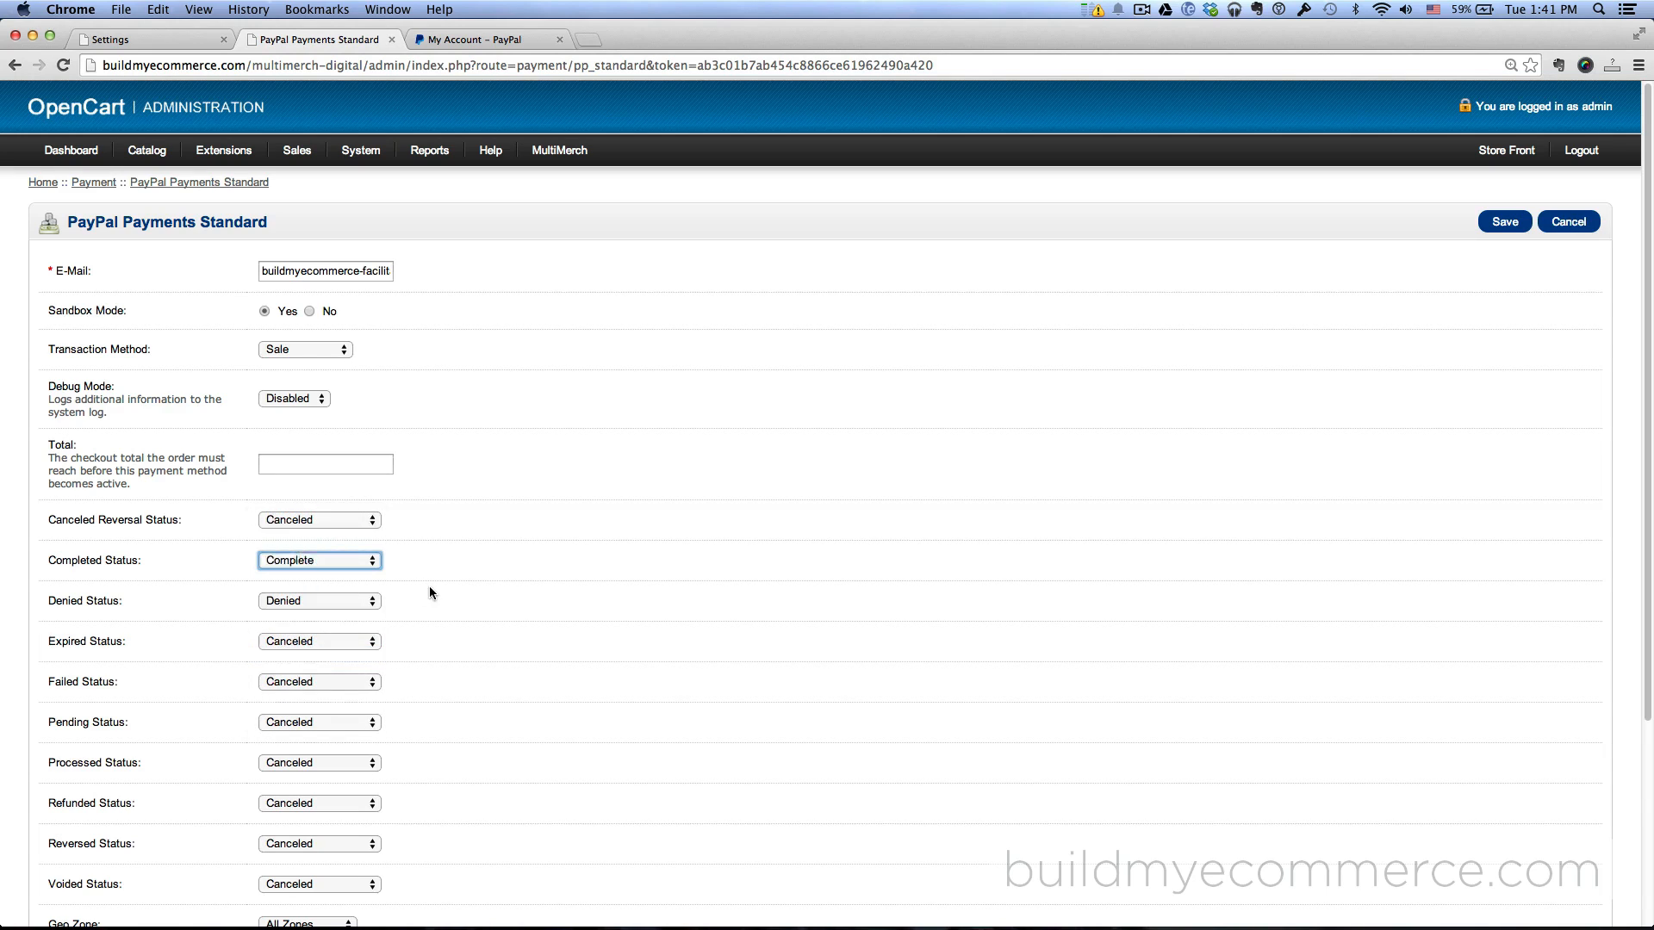
pyautogui.click(498, 448)
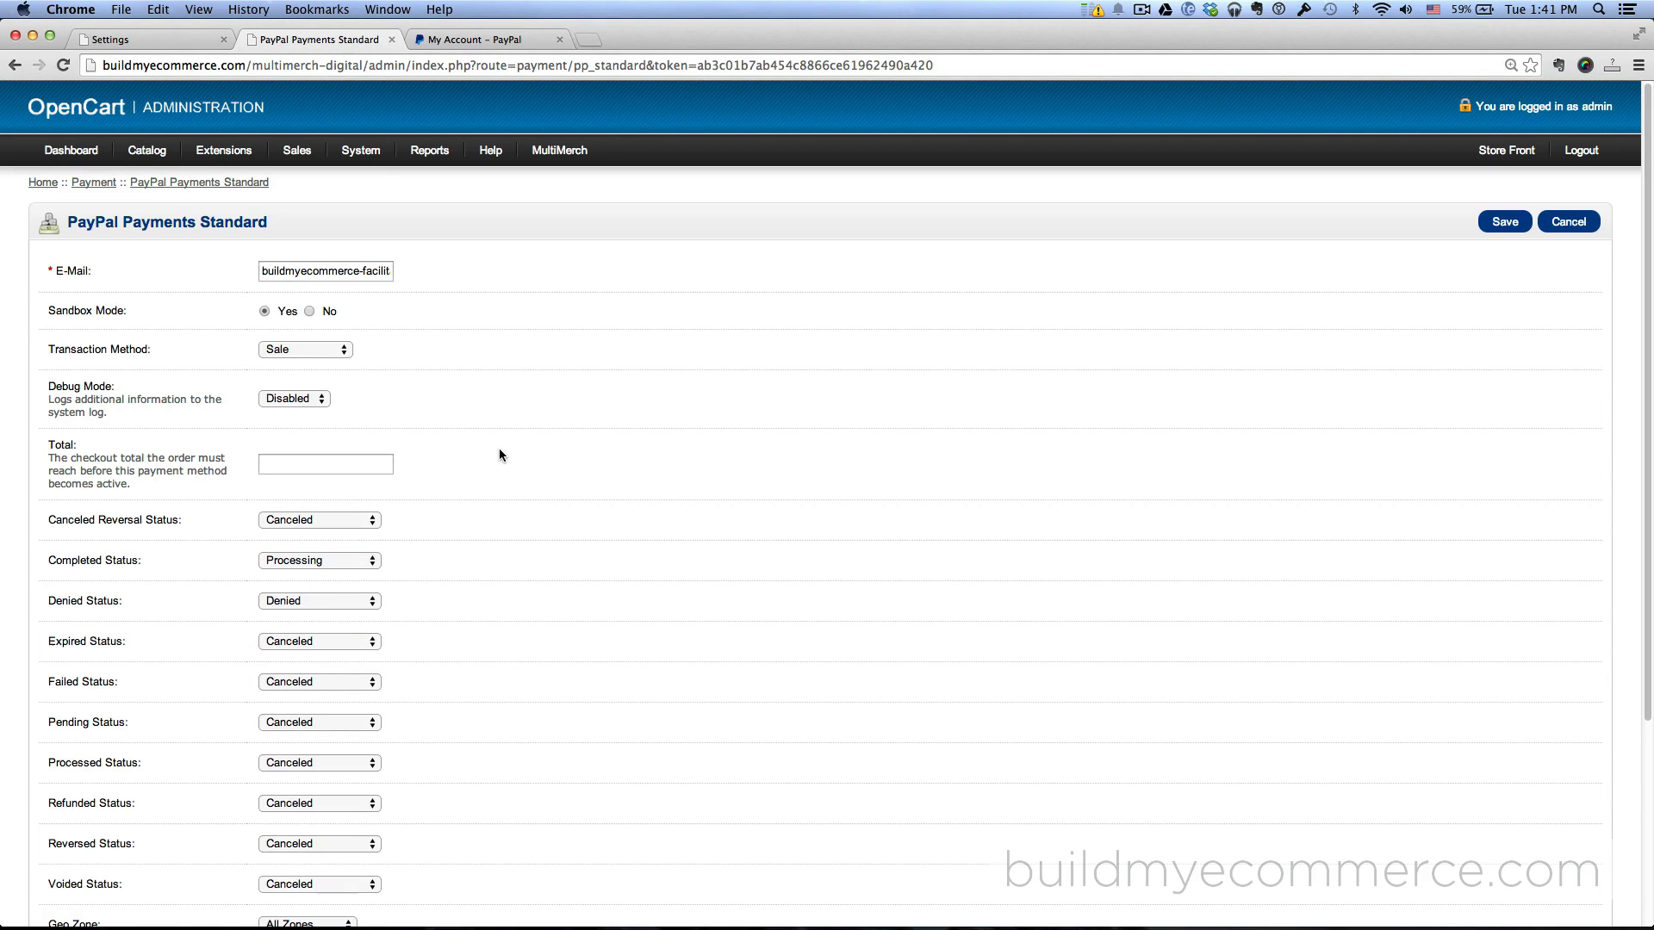
# Step: Add Refunded to the charge statuses in the marketplace finance settings
pyautogui.click(160, 40)
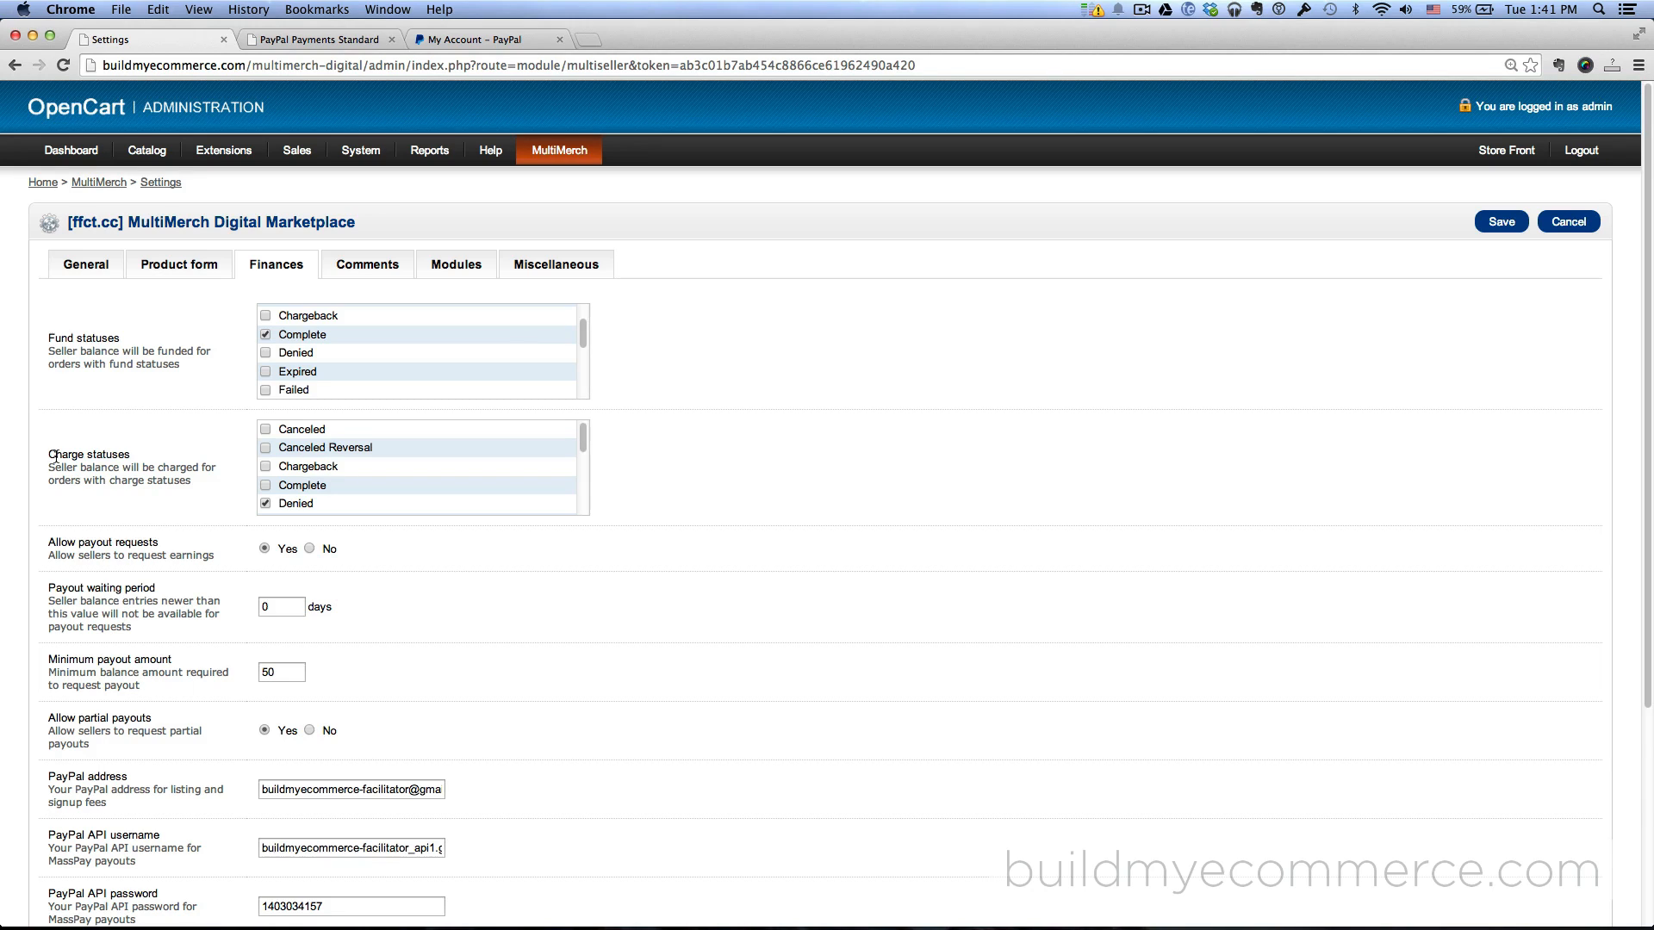
pyautogui.scroll(-1, 499, 451)
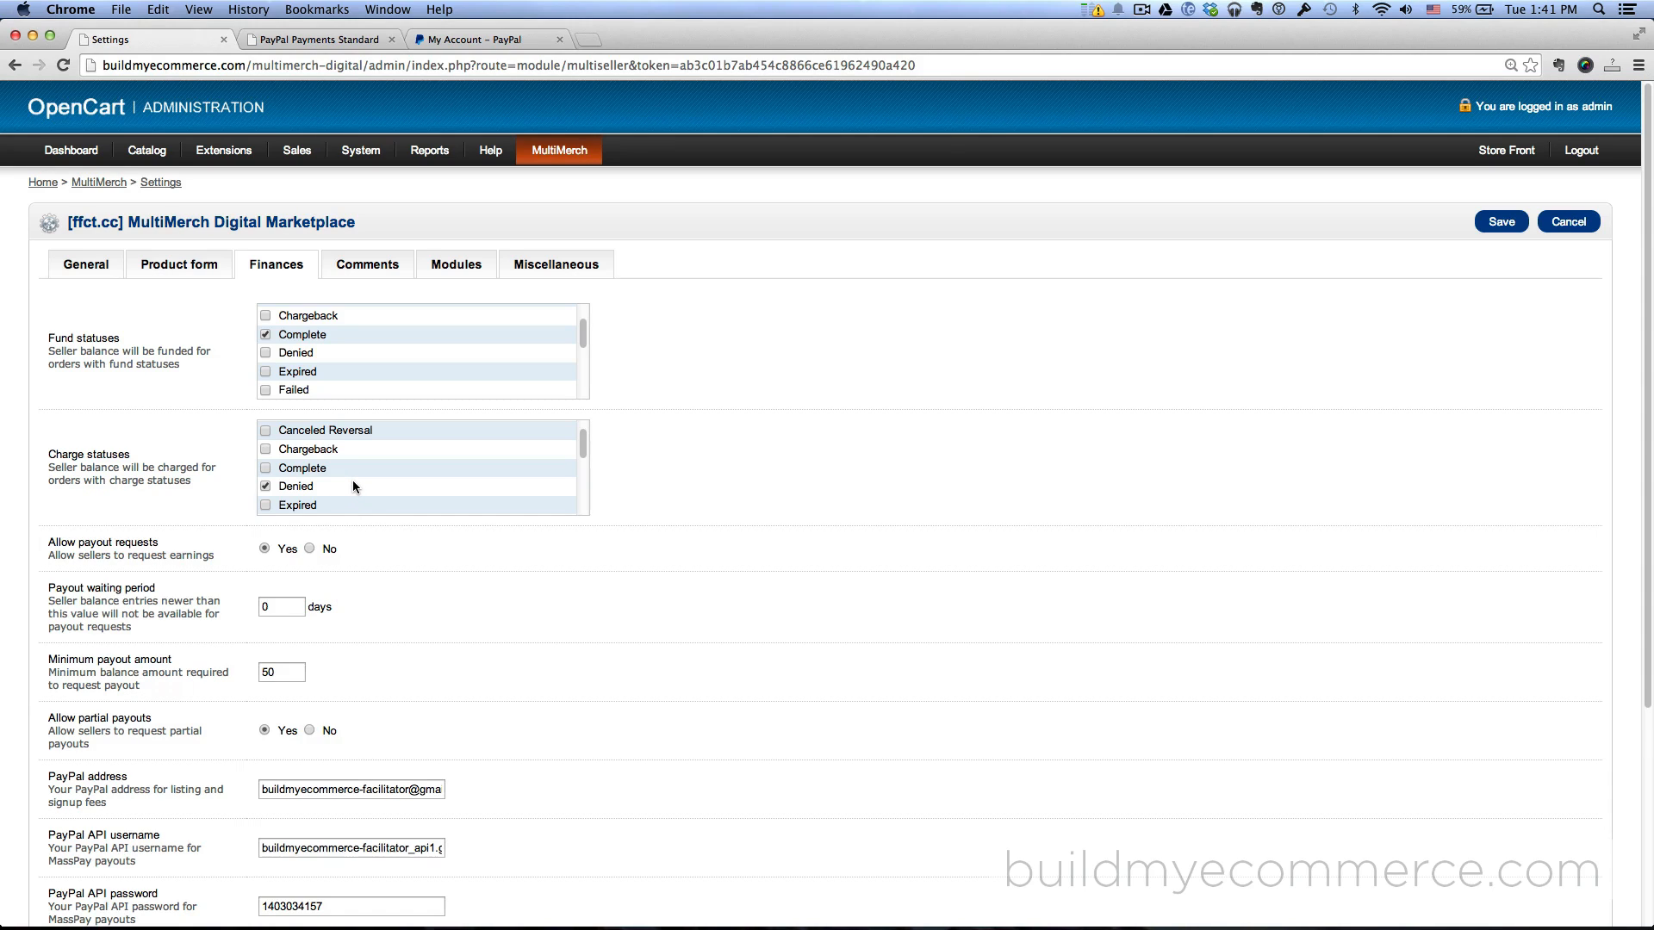
pyautogui.click(353, 487)
pyautogui.scroll(-2, 354, 487)
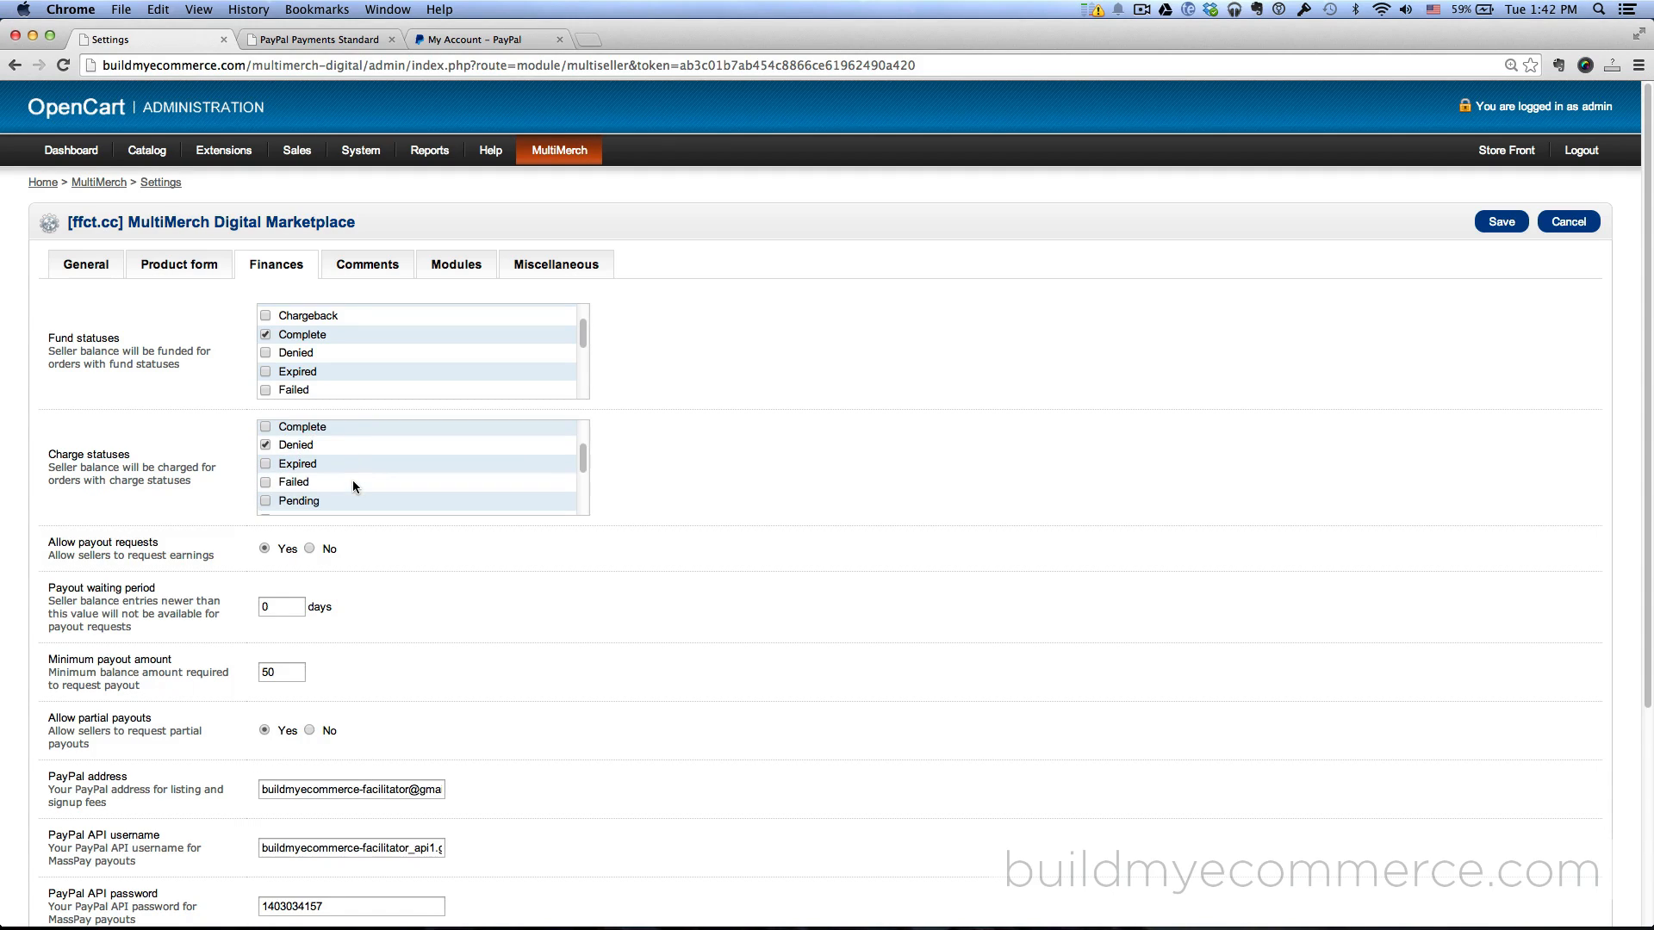
pyautogui.scroll(-3, 284, 461)
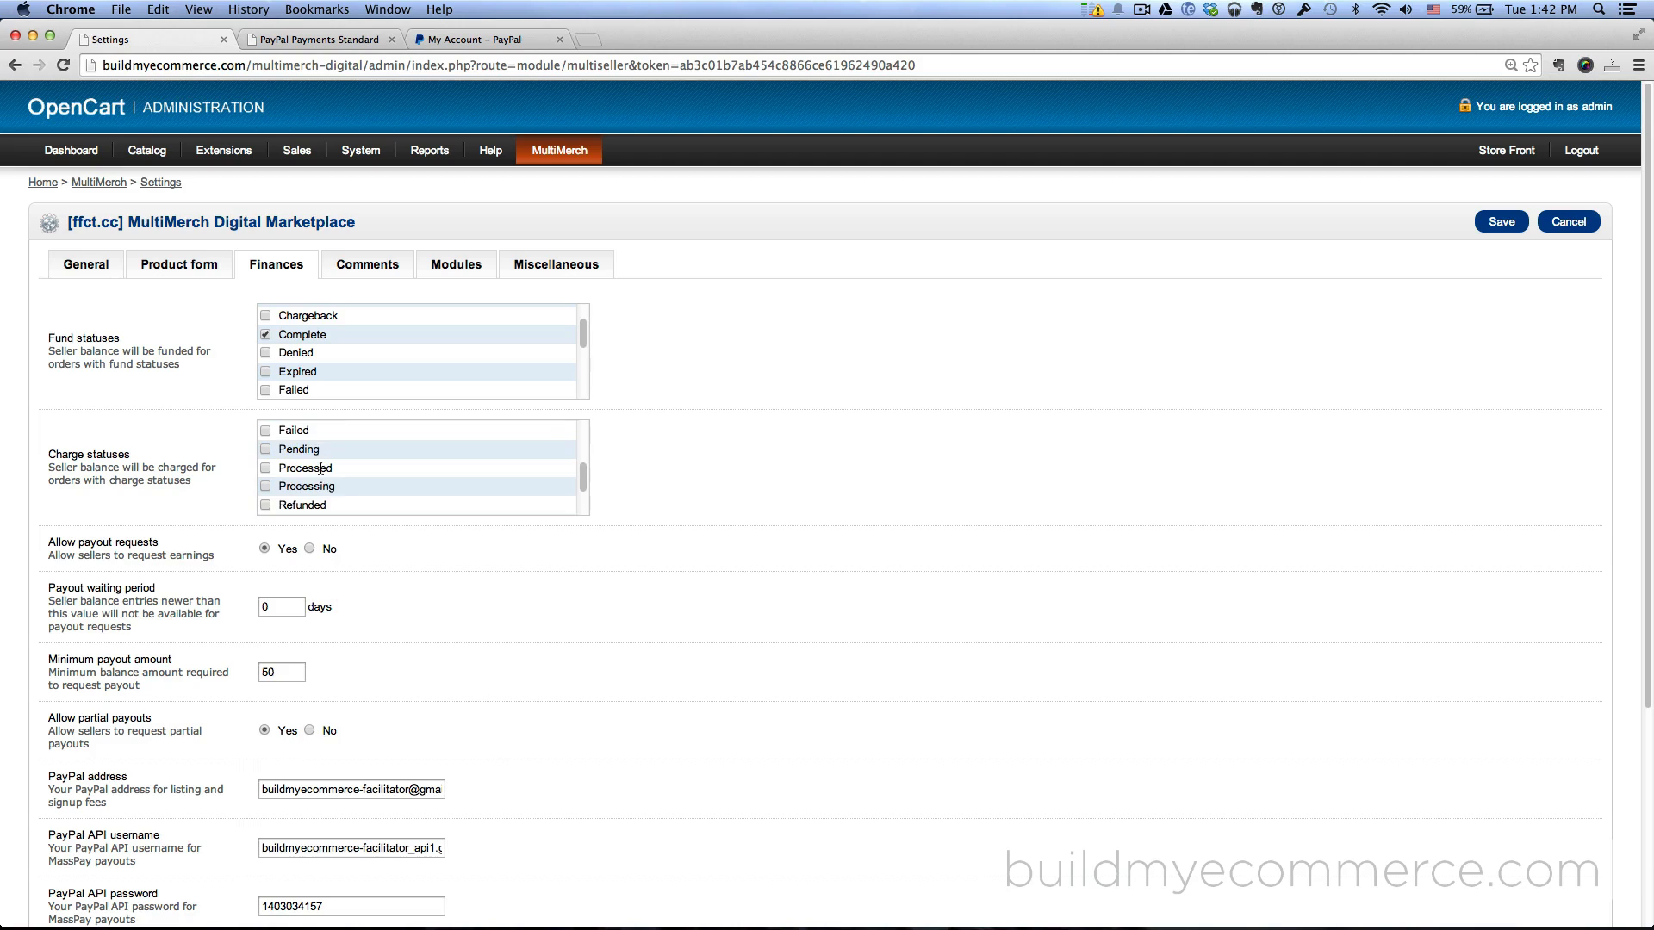
pyautogui.click(265, 481)
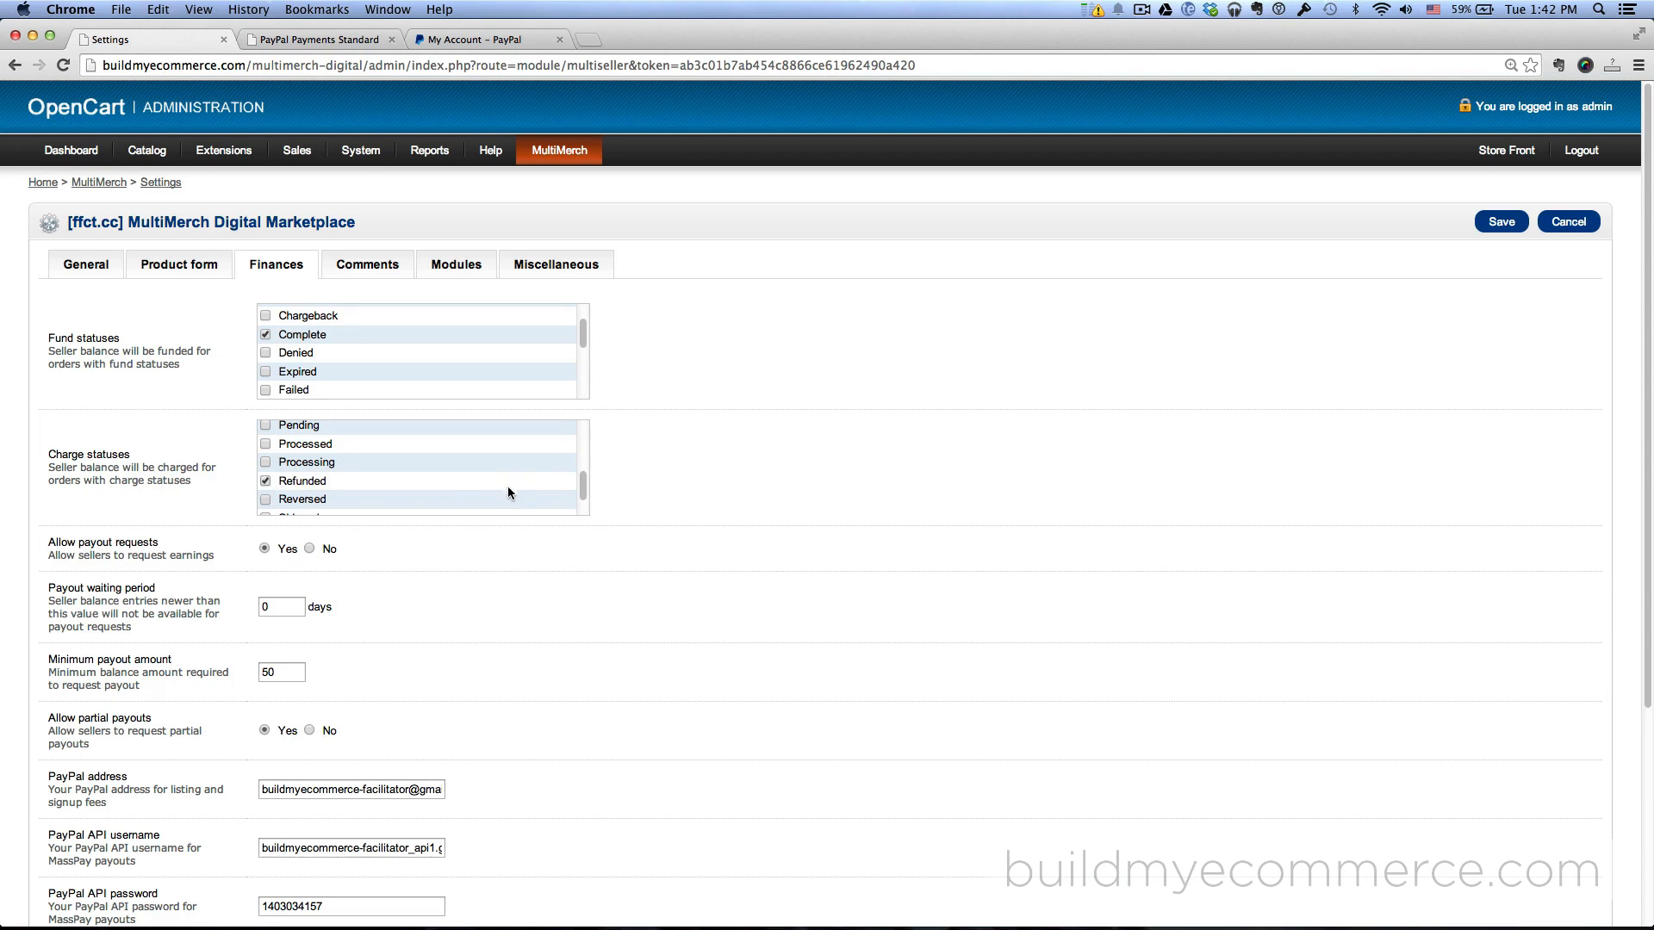
# Step: Set Refunded Status to Refunded in the PayPal Payments Standard settings
pyautogui.click(292, 38)
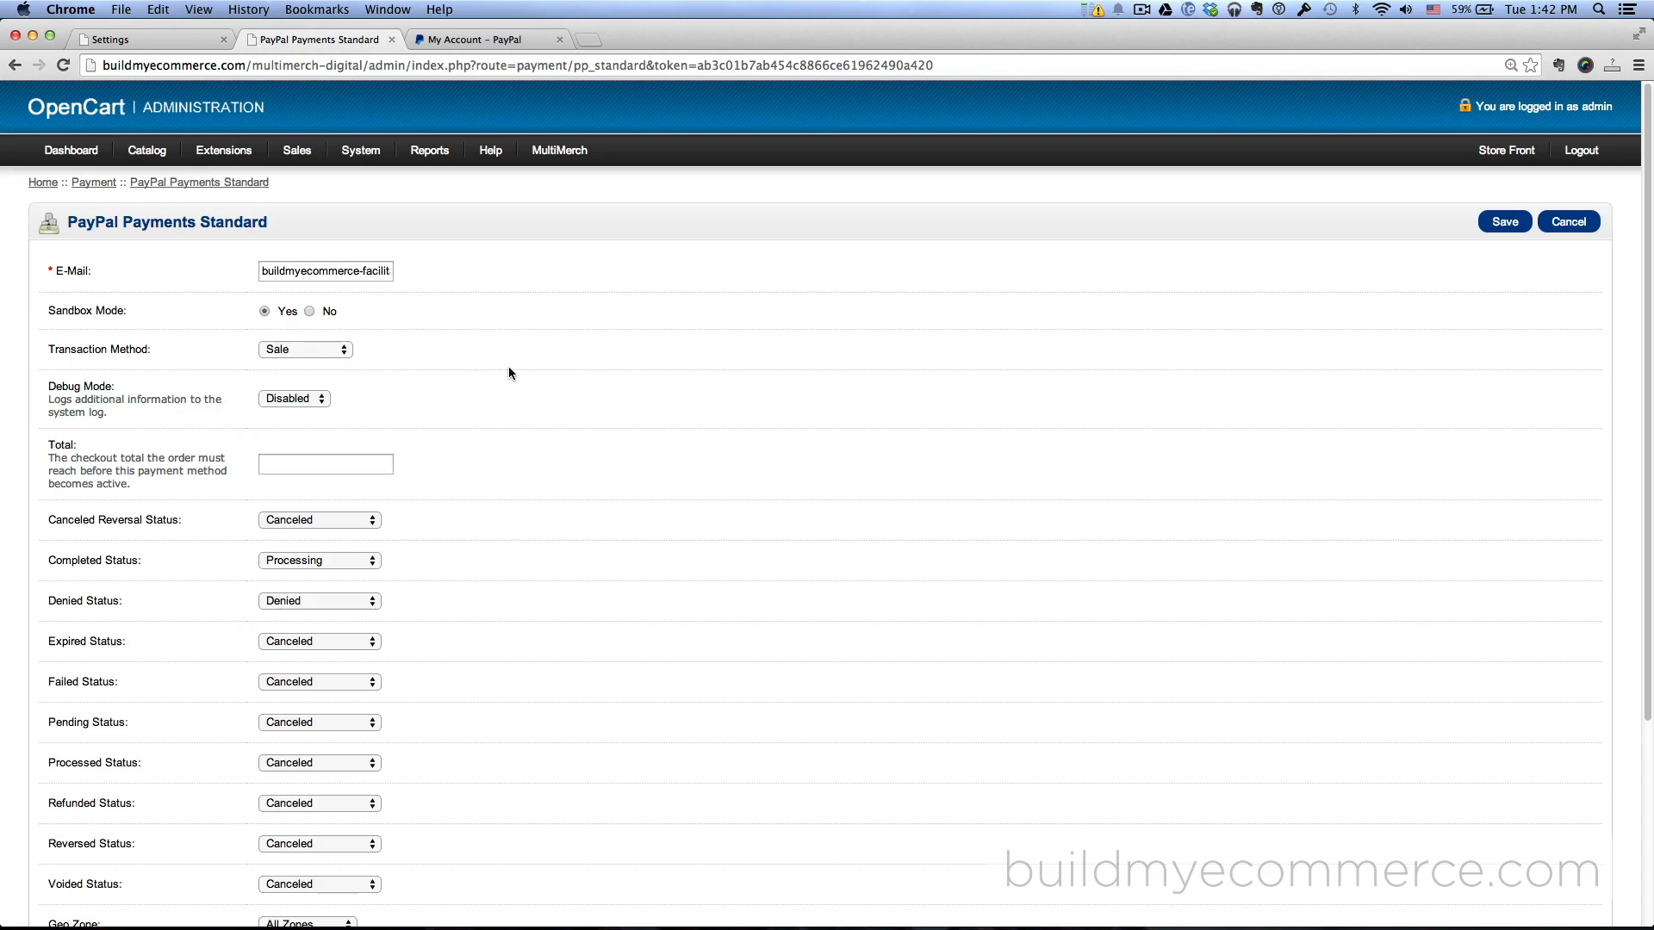
pyautogui.scroll(-5, 576, 448)
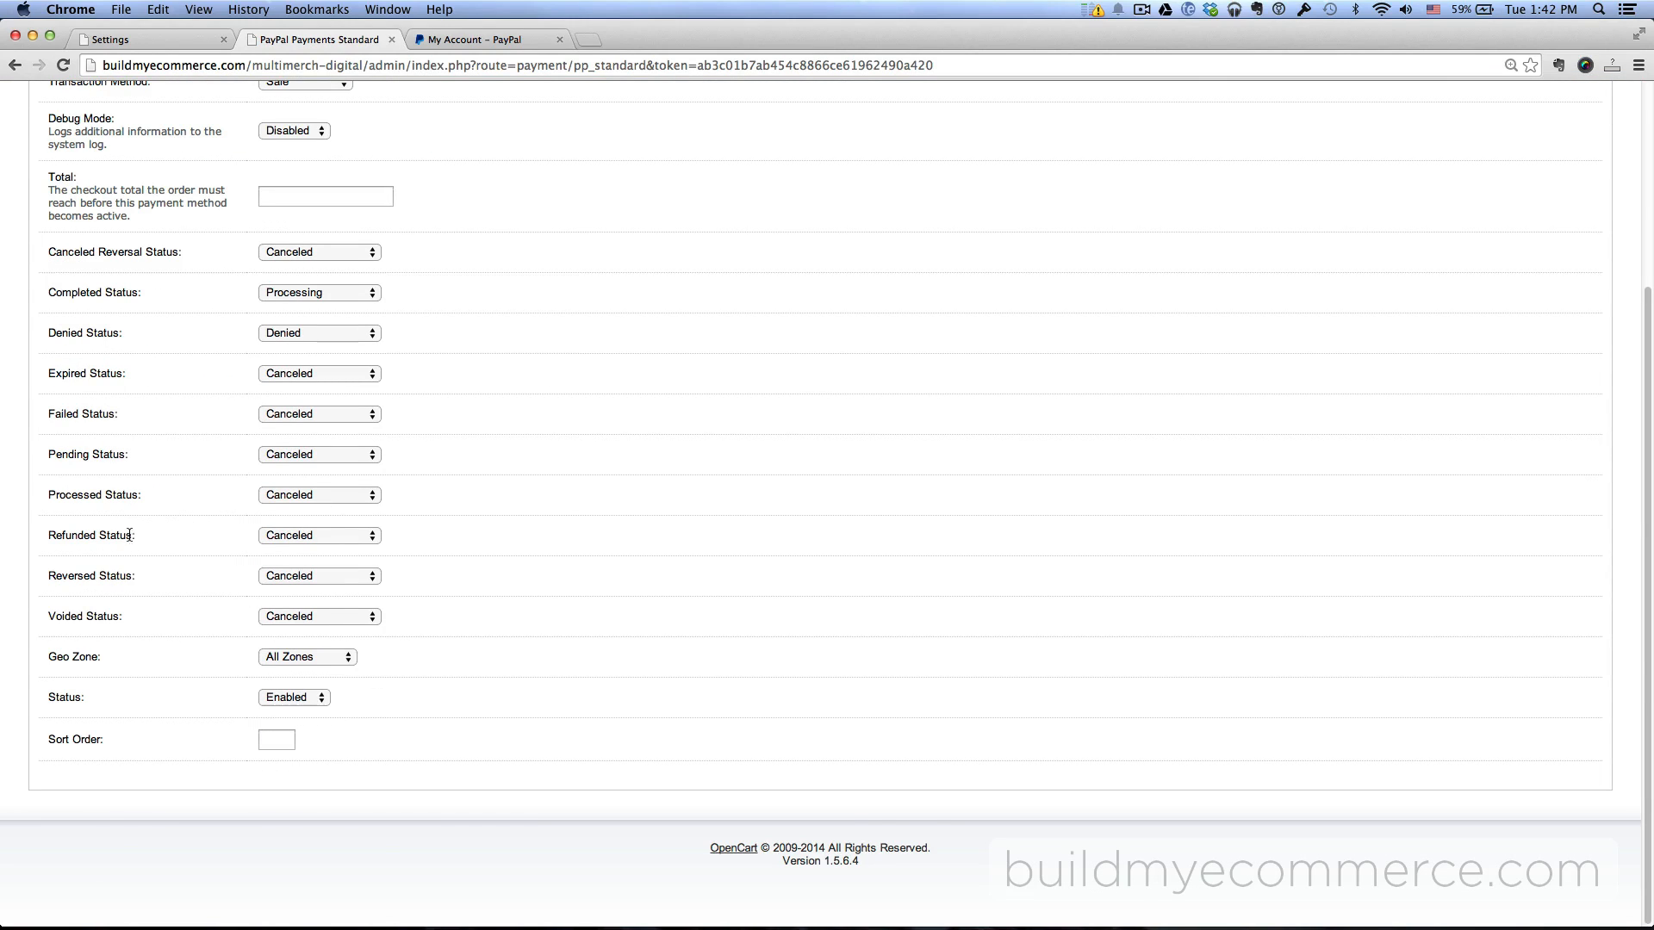
pyautogui.click(336, 533)
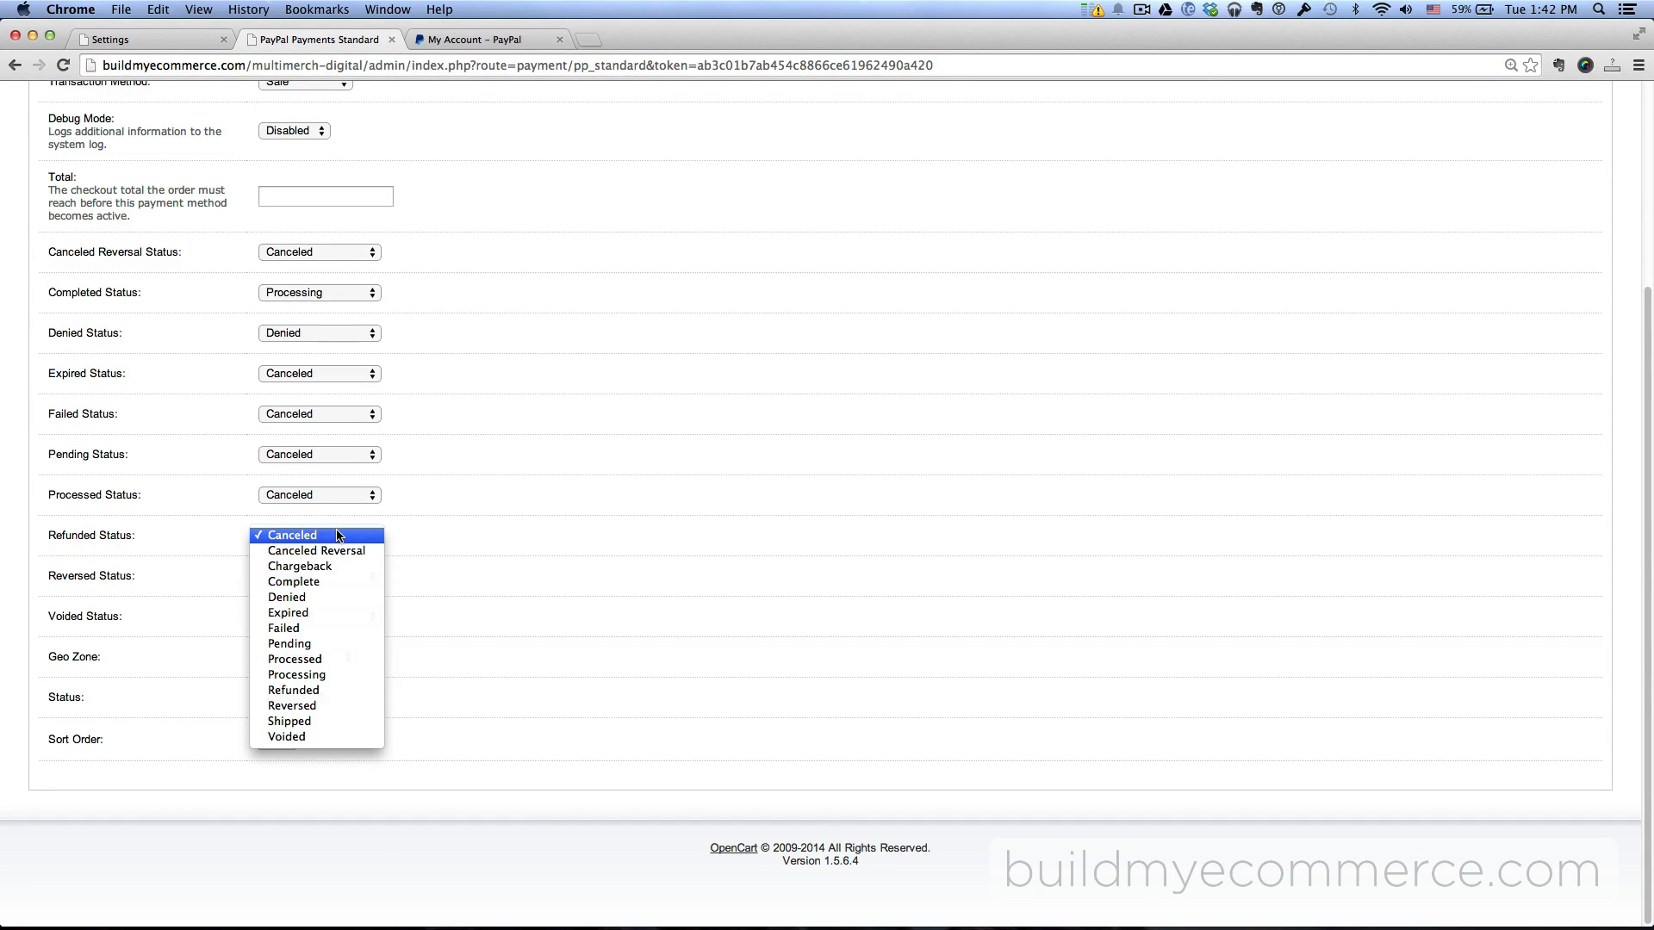
pyautogui.click(333, 692)
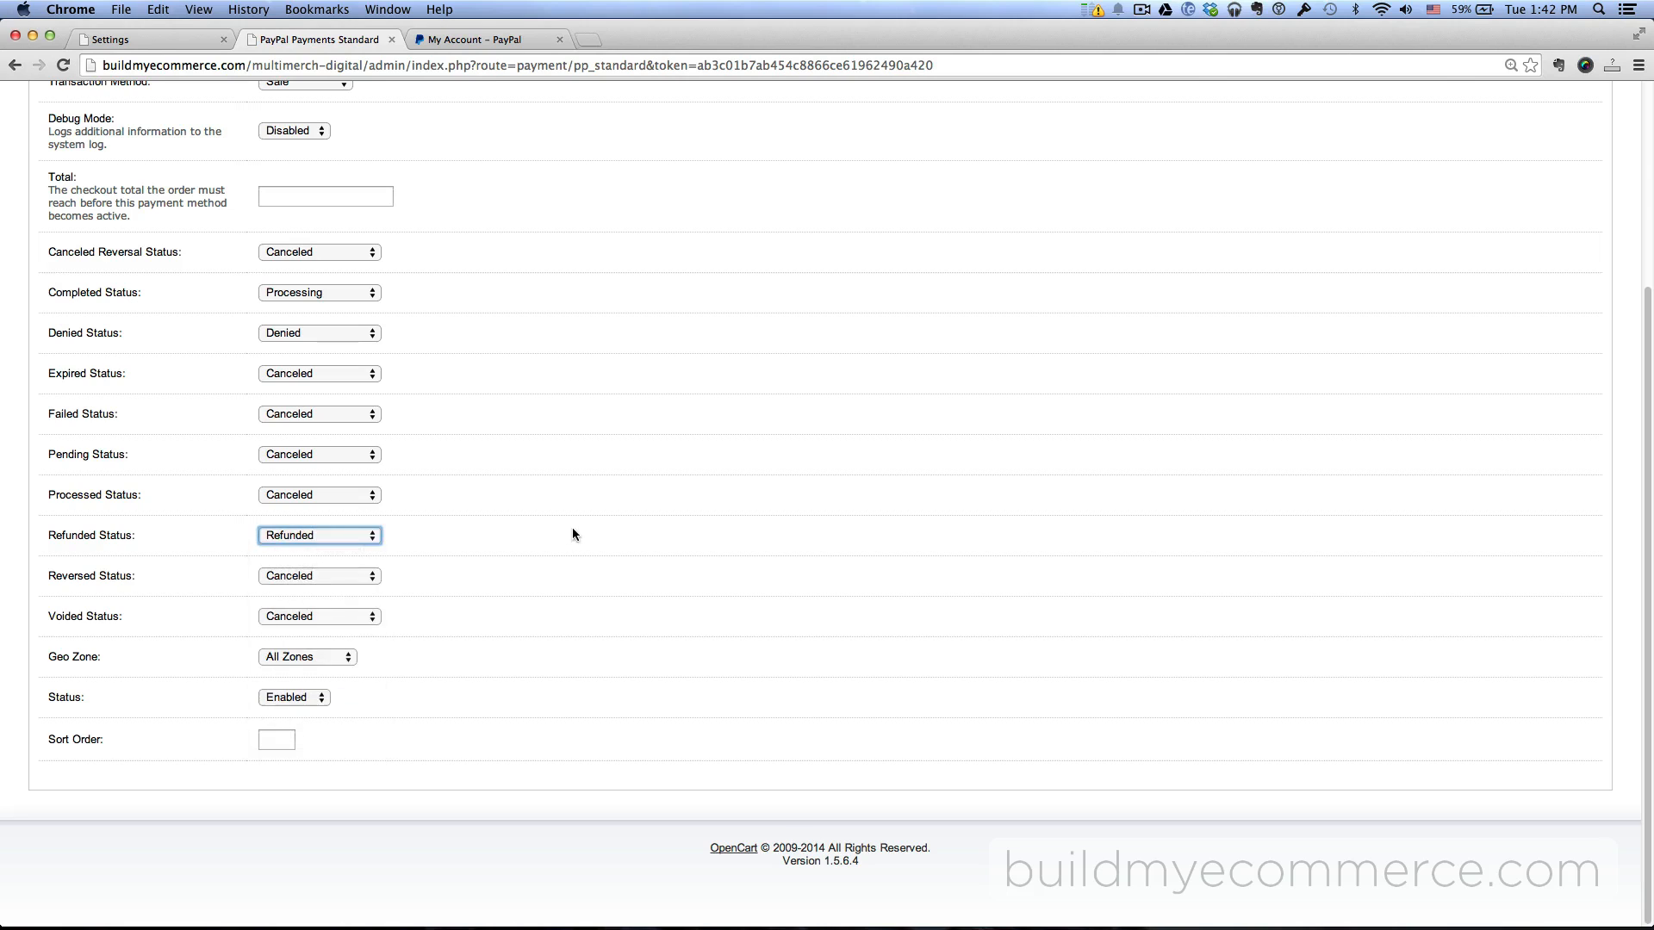
pyautogui.click(593, 524)
# Step: Set Allow payout requests and Allow partial payouts to No in the marketplace finance settings
pyautogui.click(163, 43)
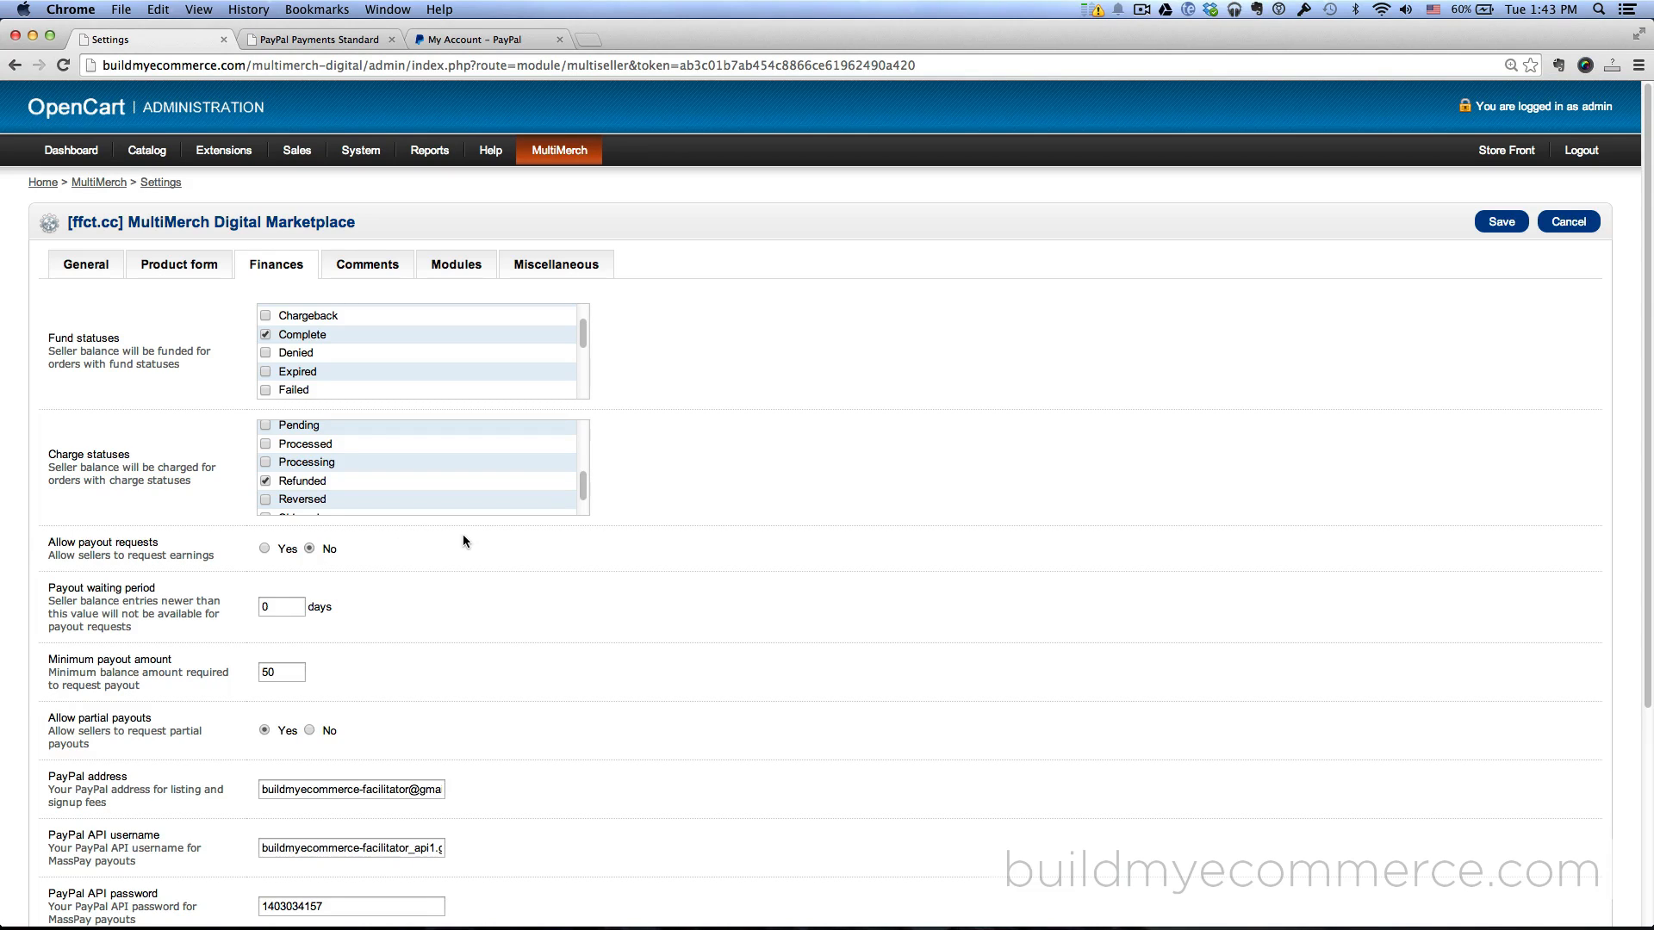
pyautogui.scroll(-5, 464, 540)
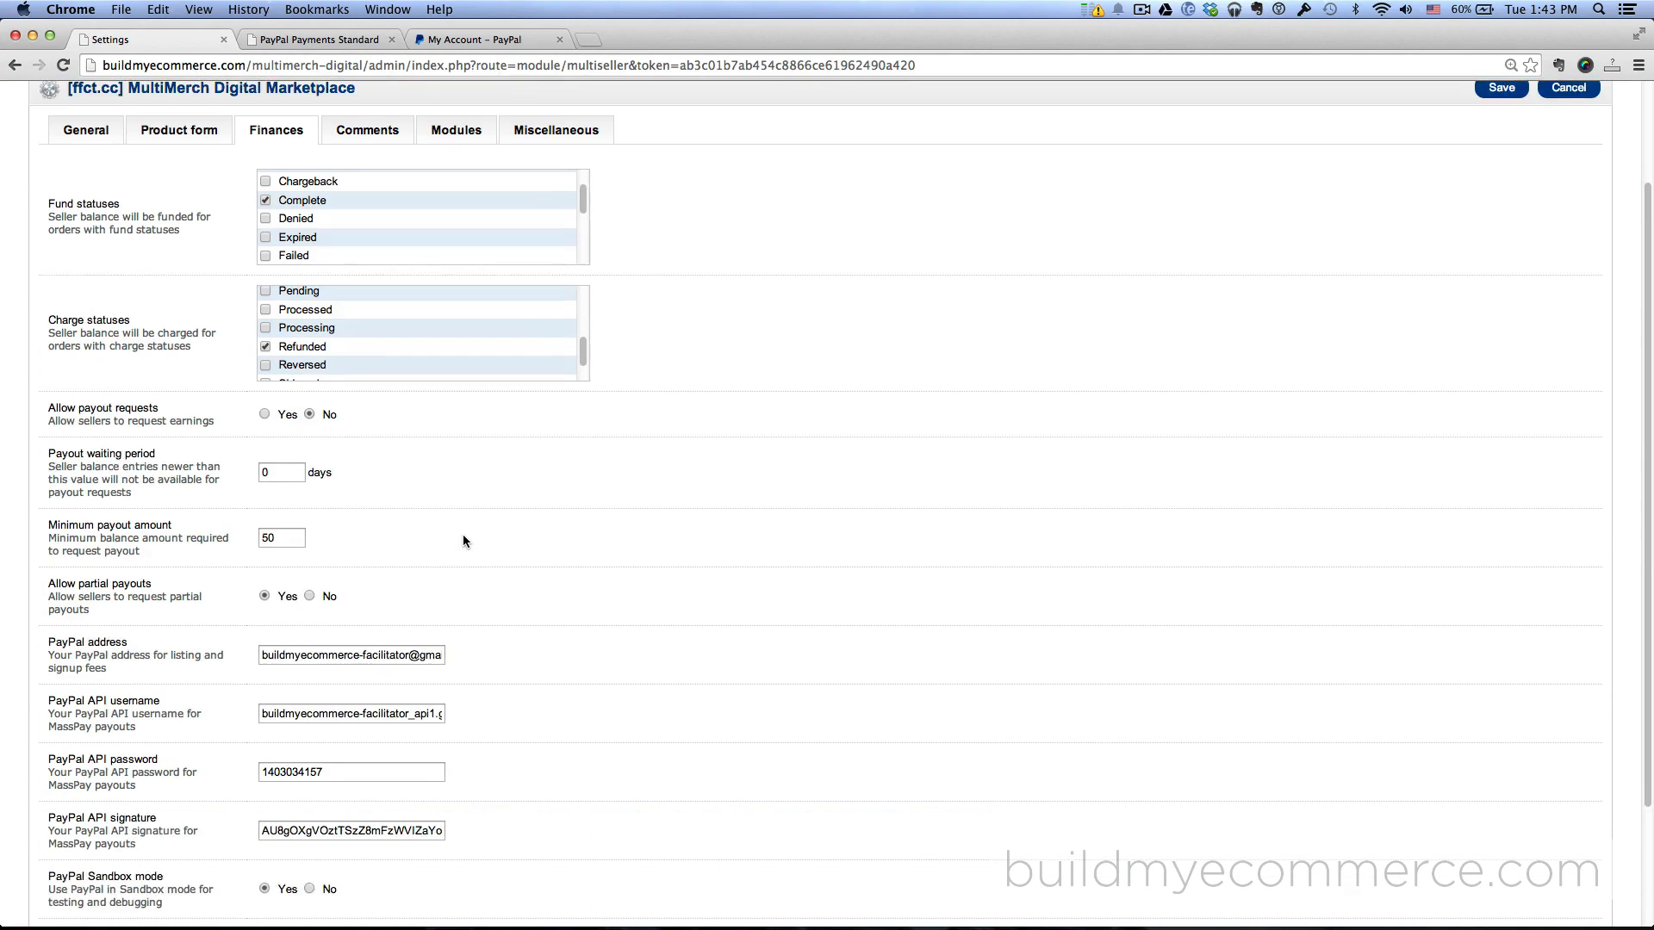
pyautogui.scroll(-1, 463, 541)
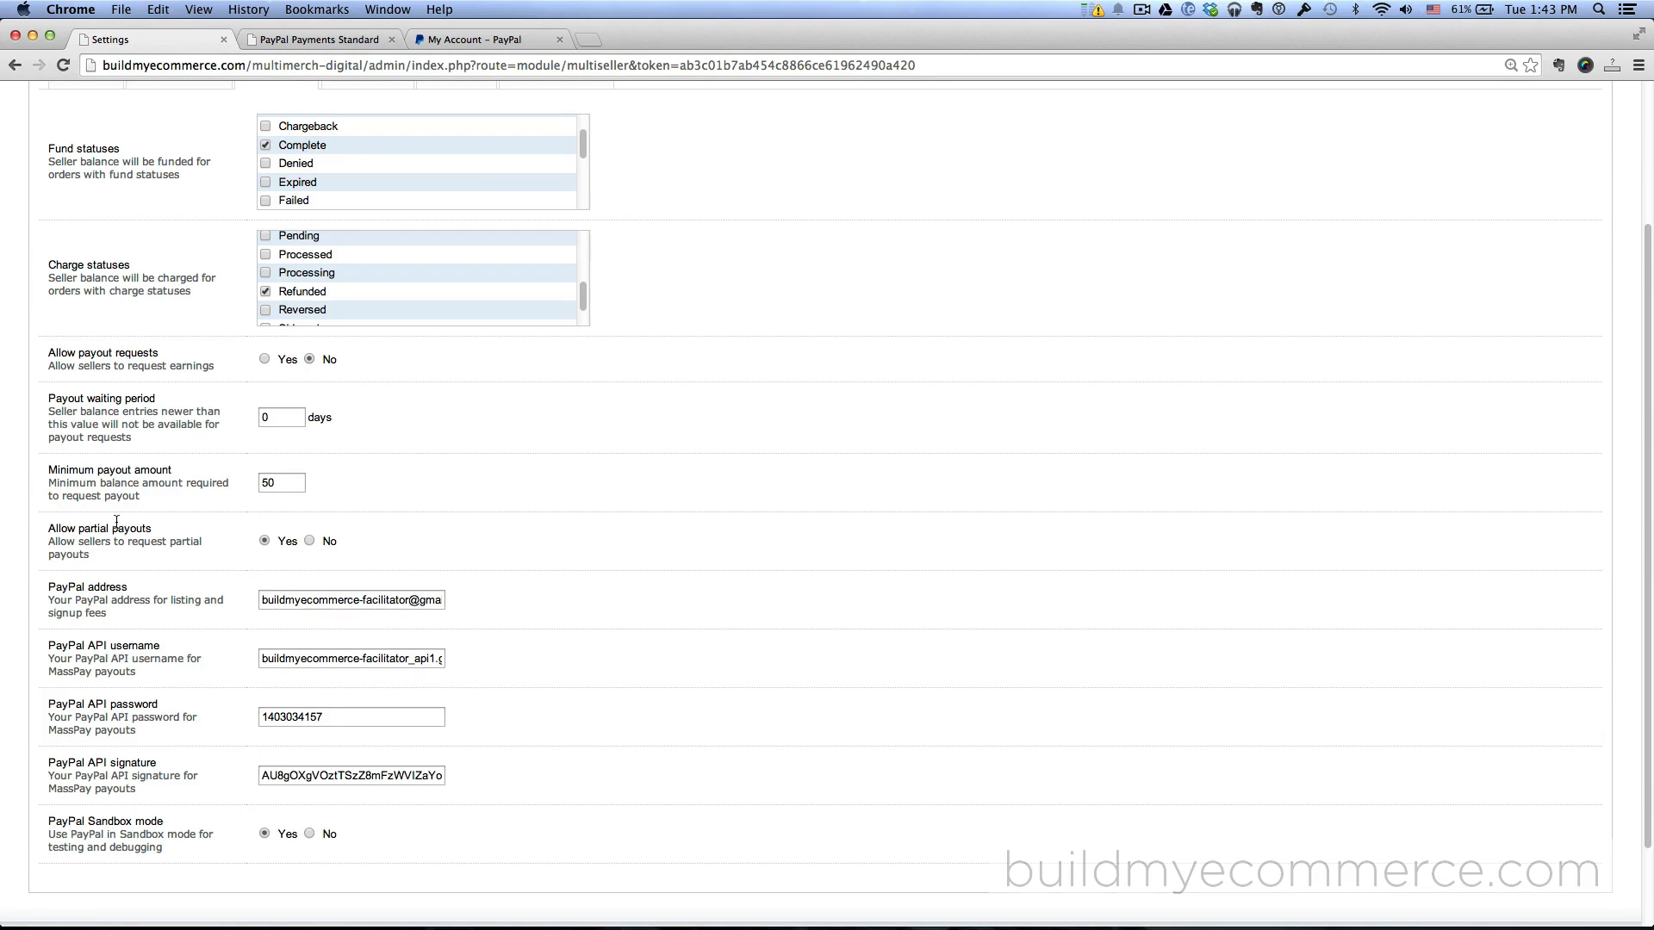
pyautogui.click(312, 542)
pyautogui.scroll(-3, 553, 545)
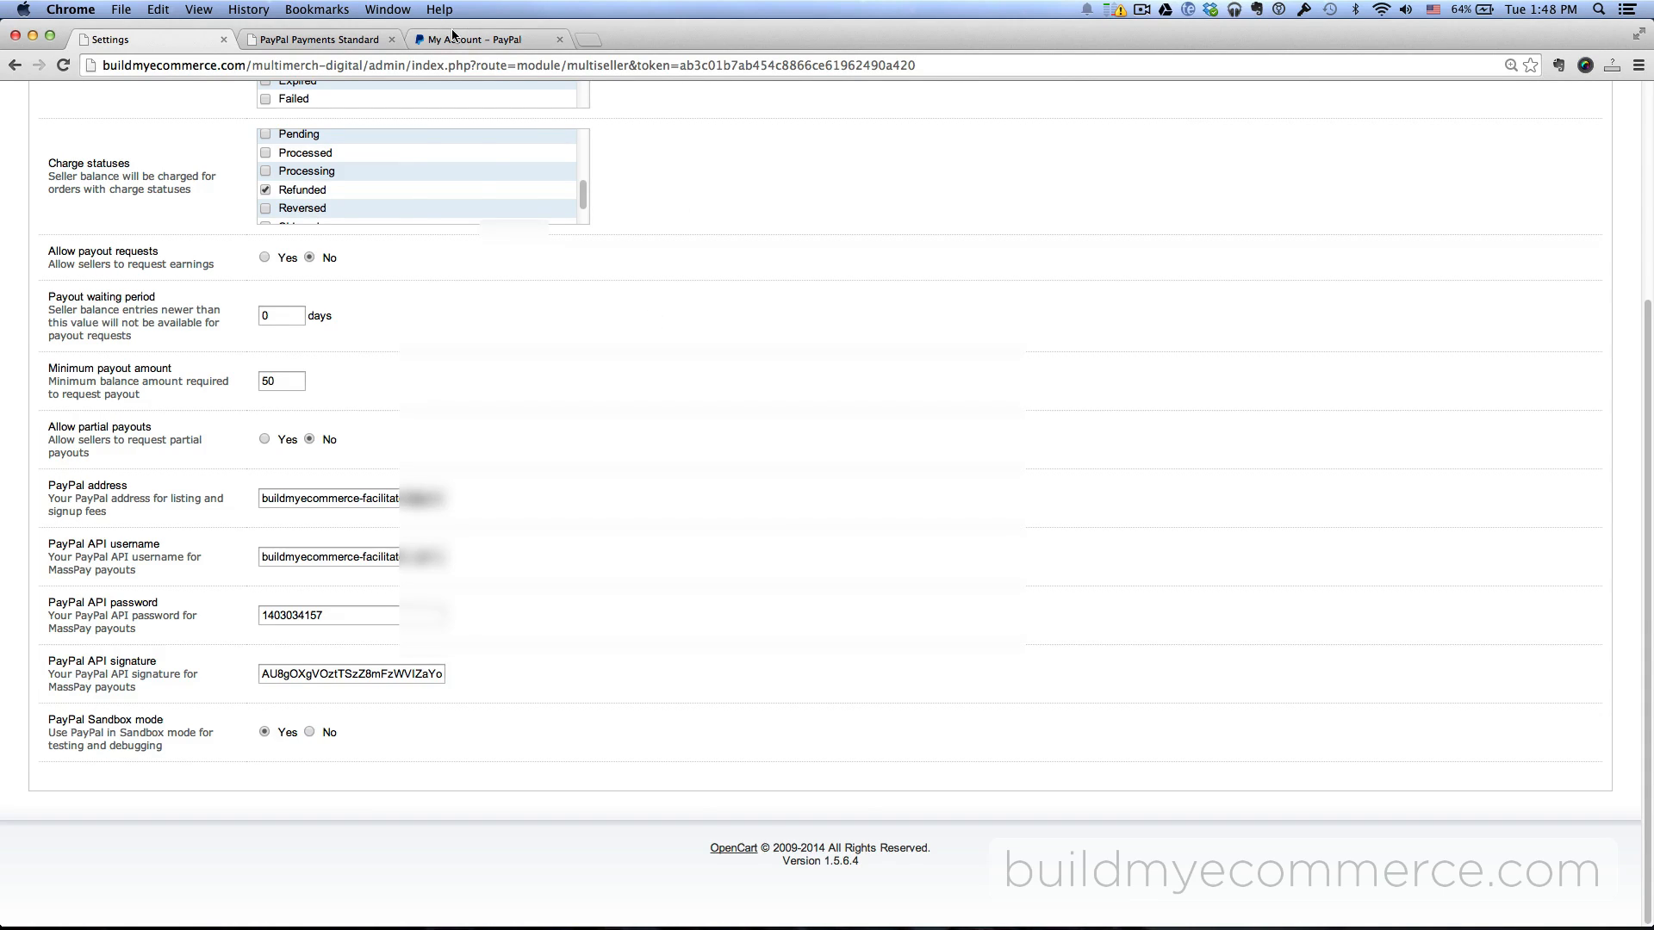
# Step: Switch to the PayPal account and open My Selling Tools in its profile
pyautogui.click(478, 39)
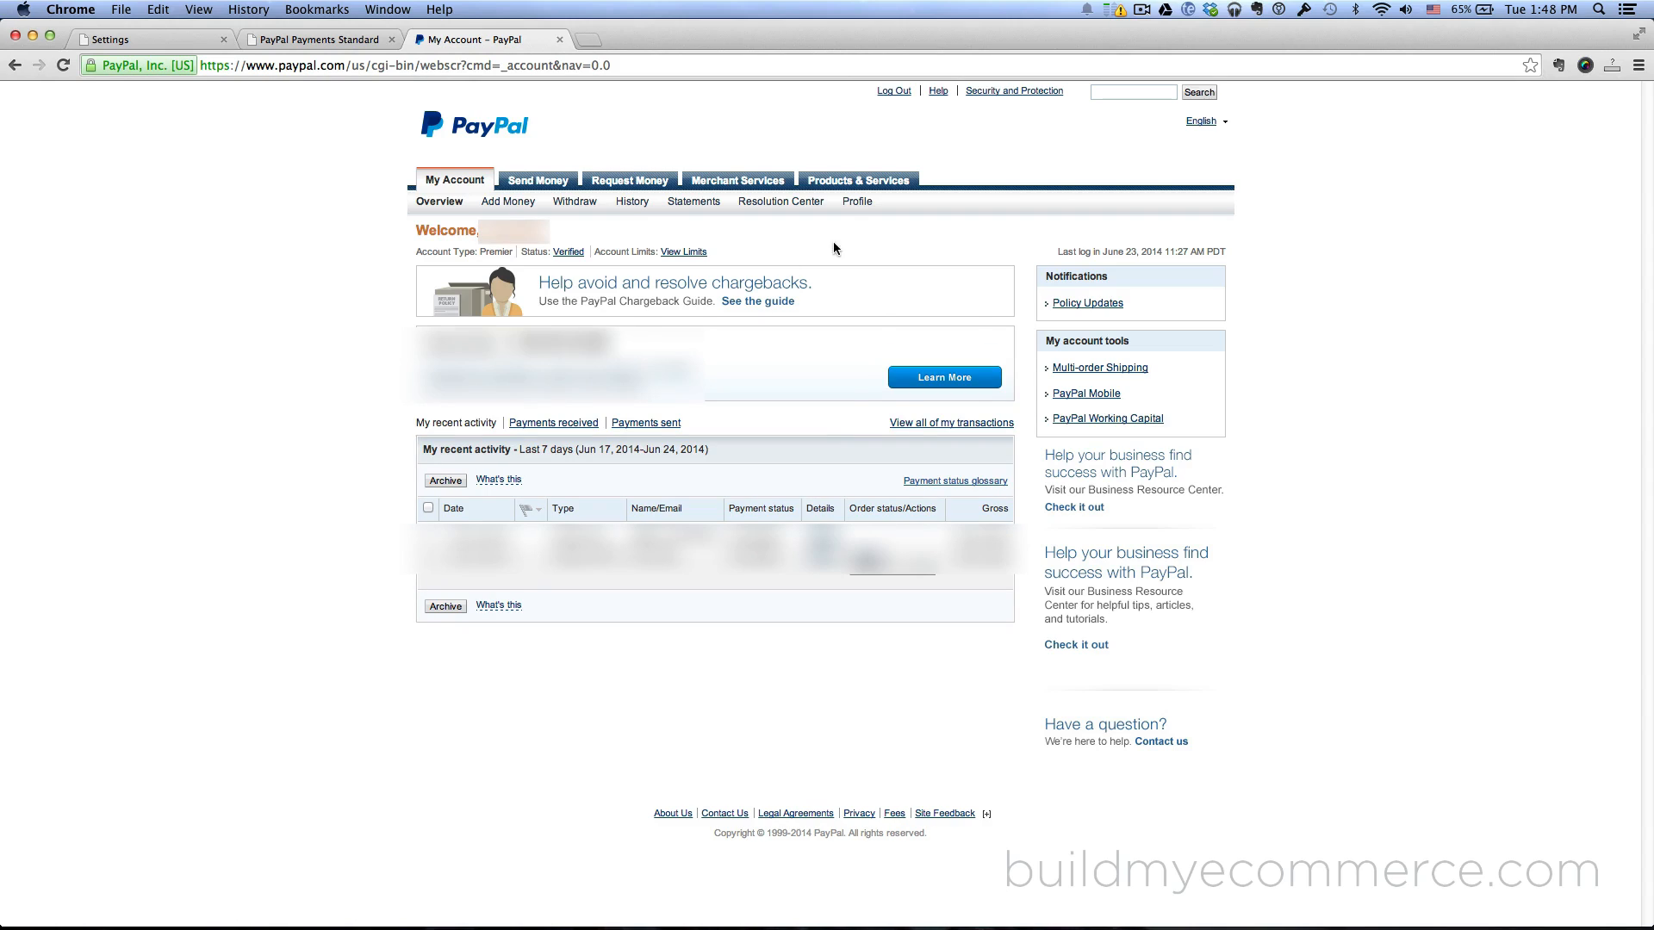
pyautogui.moveTo(860, 205)
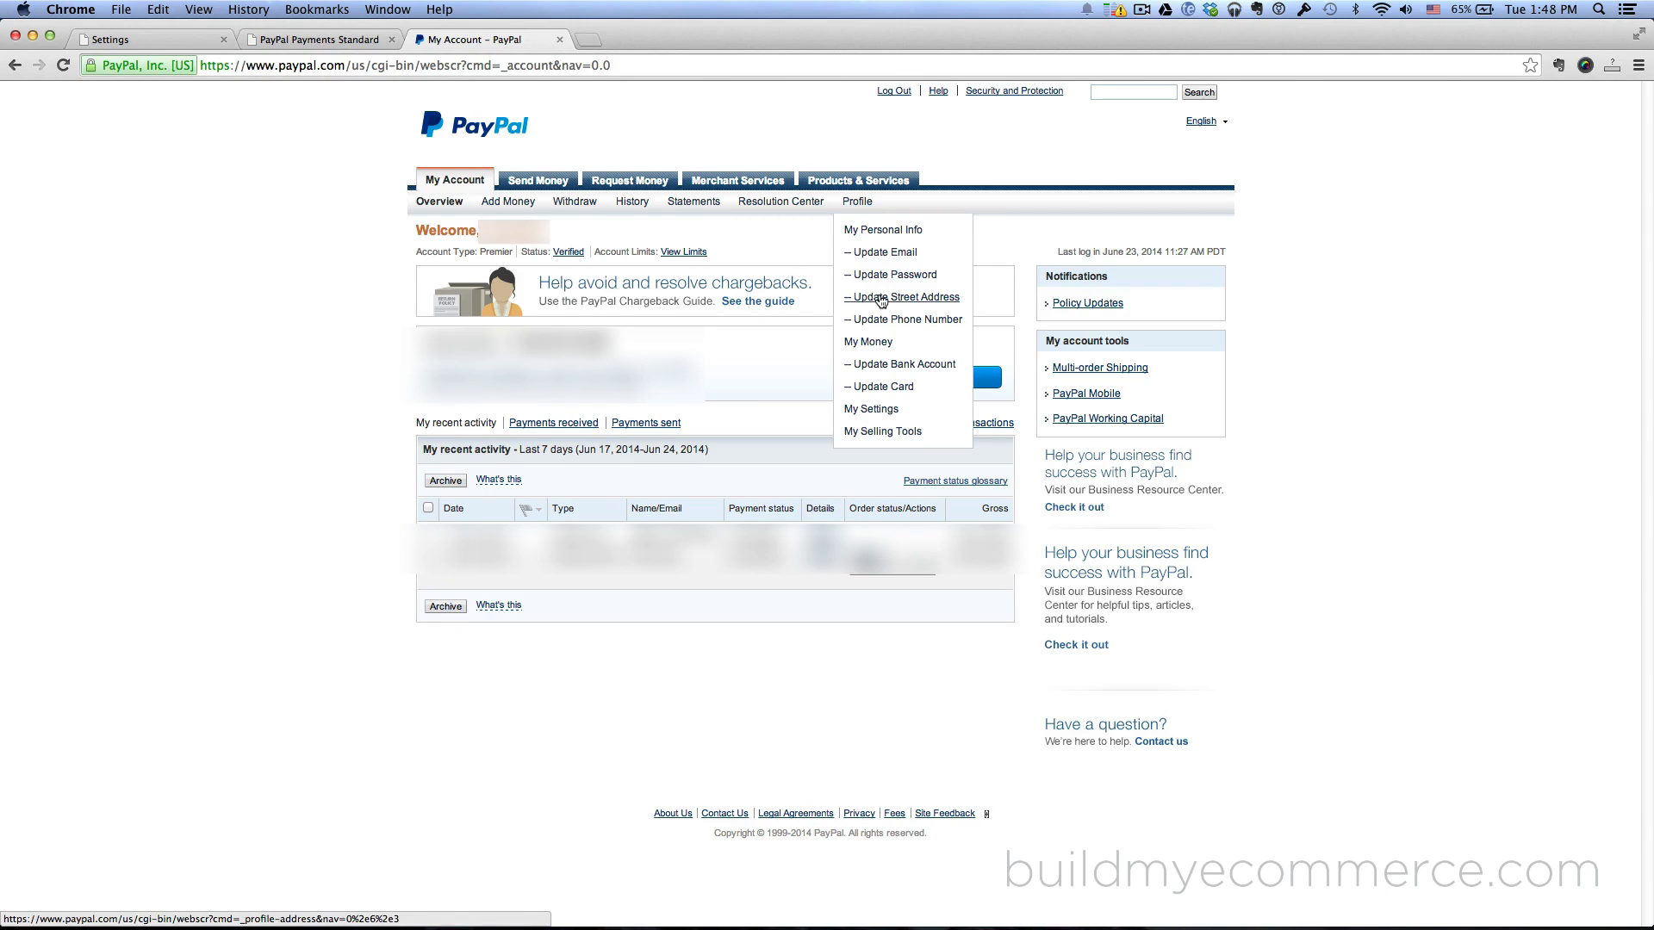
pyautogui.click(879, 433)
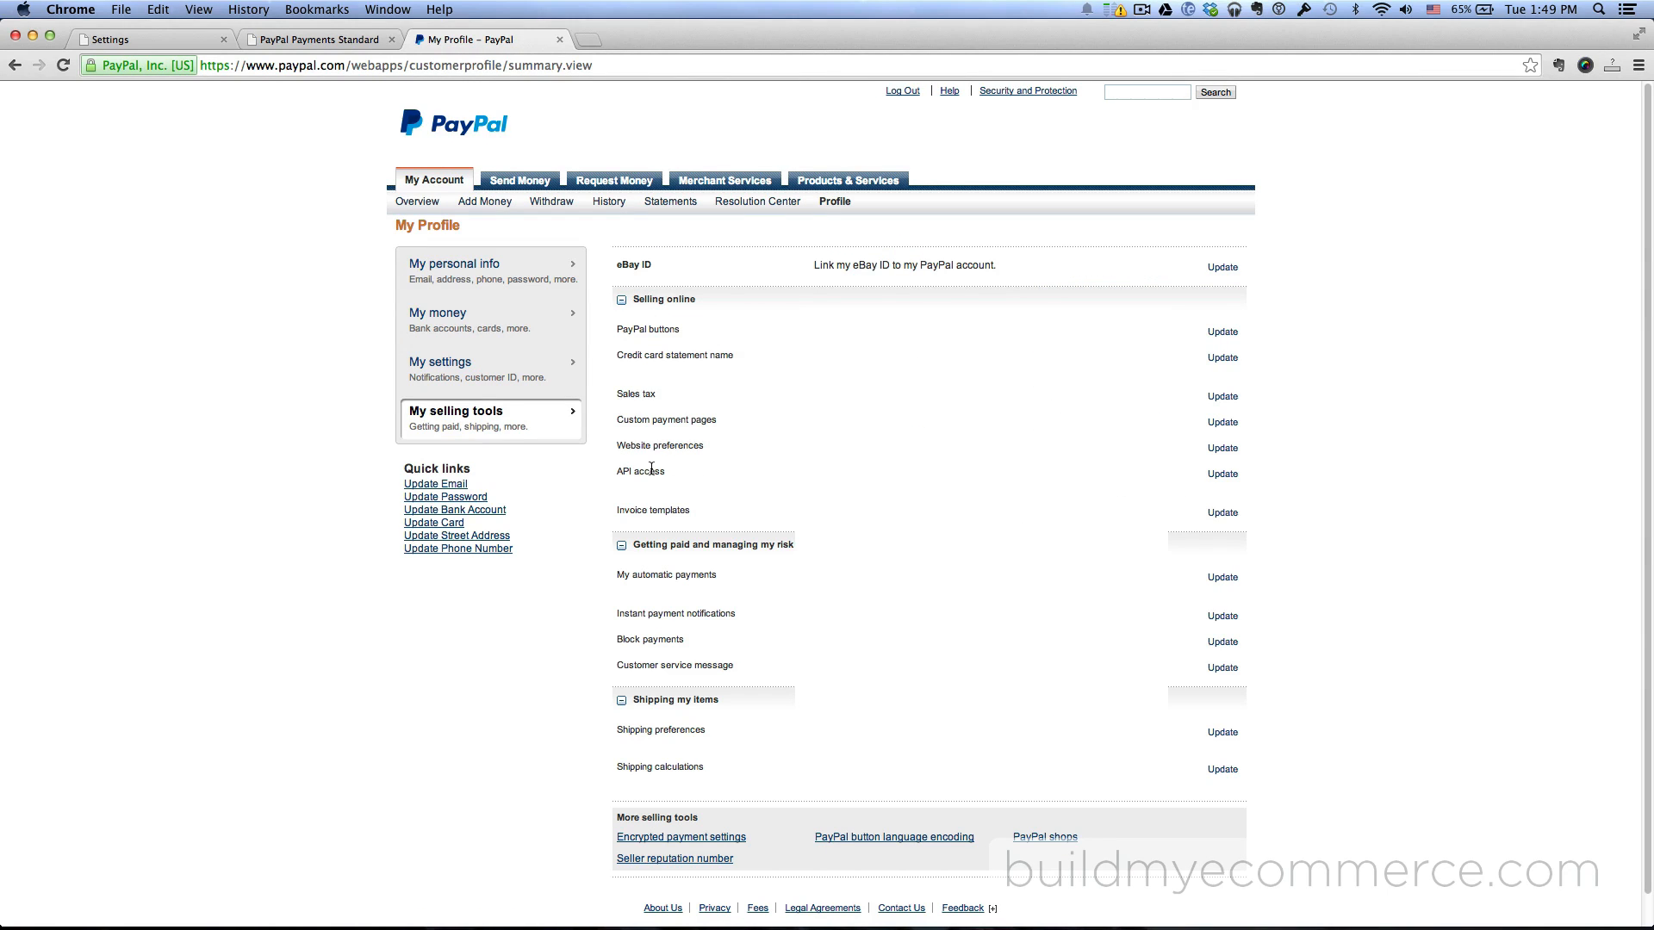
# Step: View the API signature credentials in the PayPal account and set PayPal Sandbox mode to Yes in the marketplace finance settings
pyautogui.click(1224, 475)
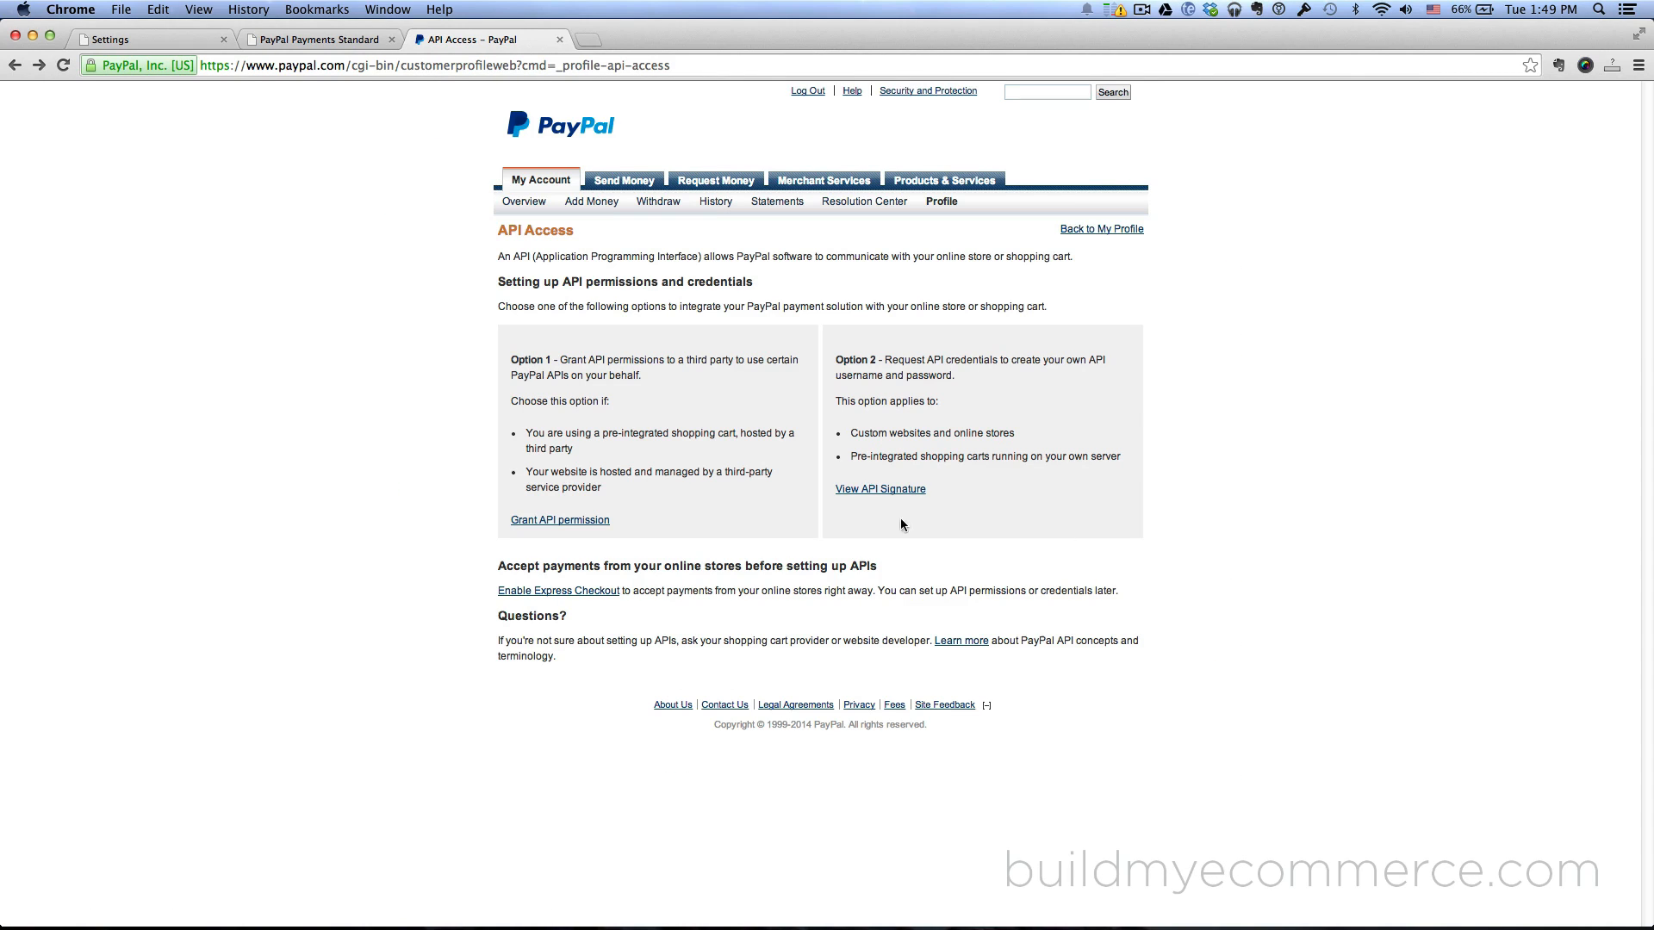
pyautogui.click(873, 491)
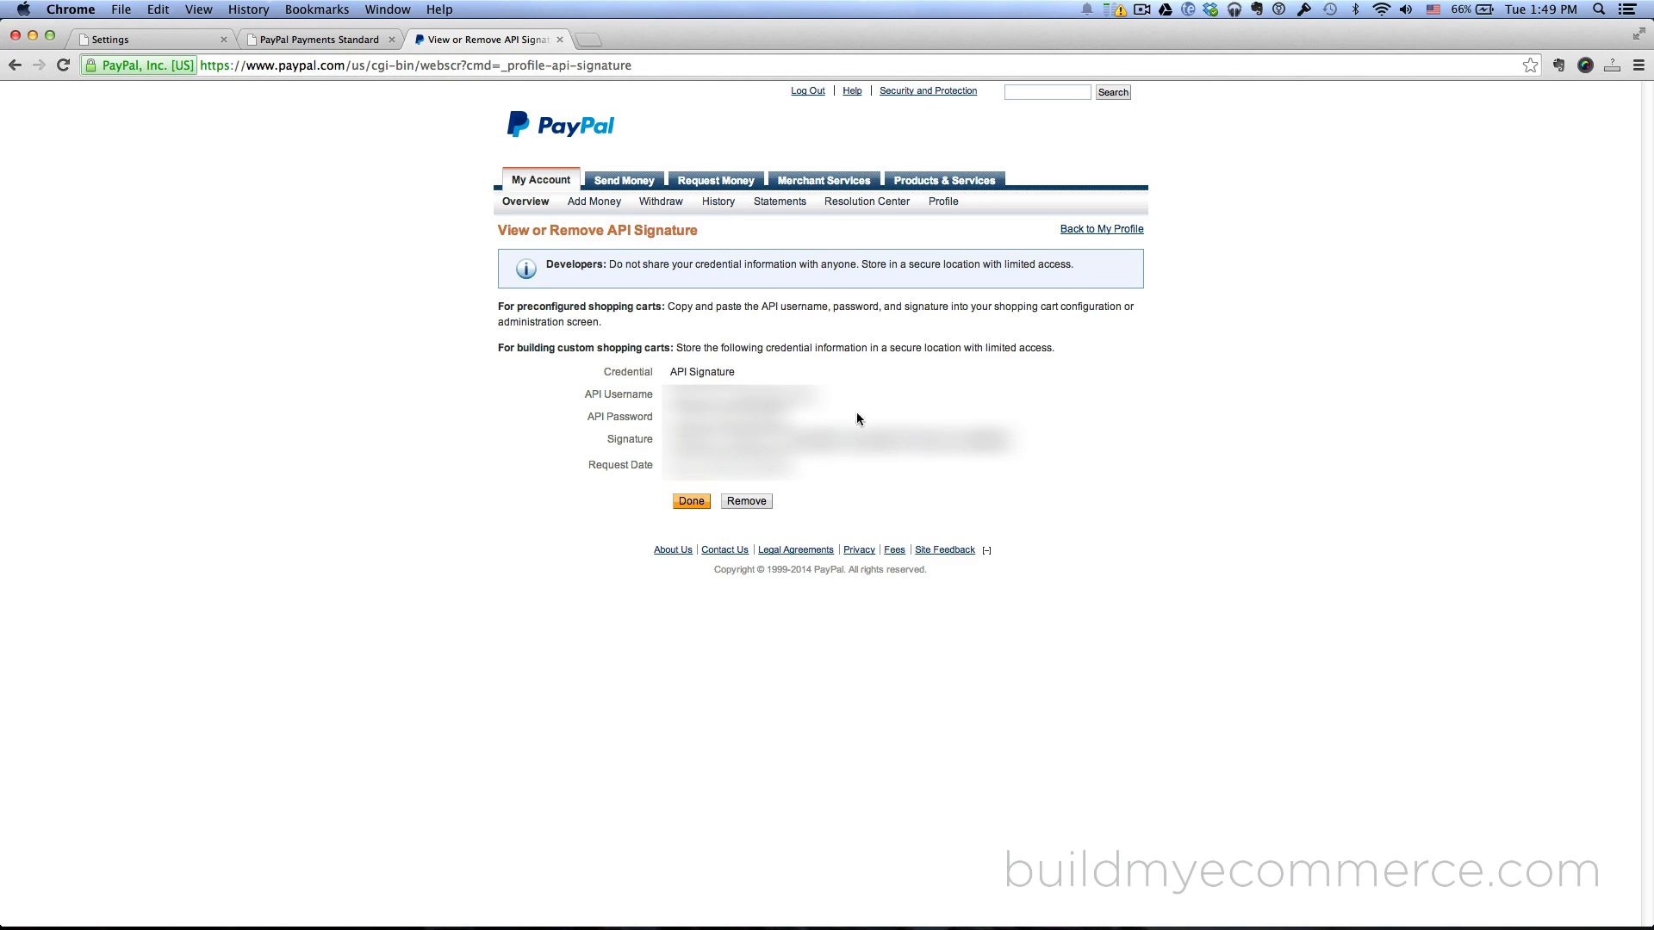
pyautogui.click(141, 38)
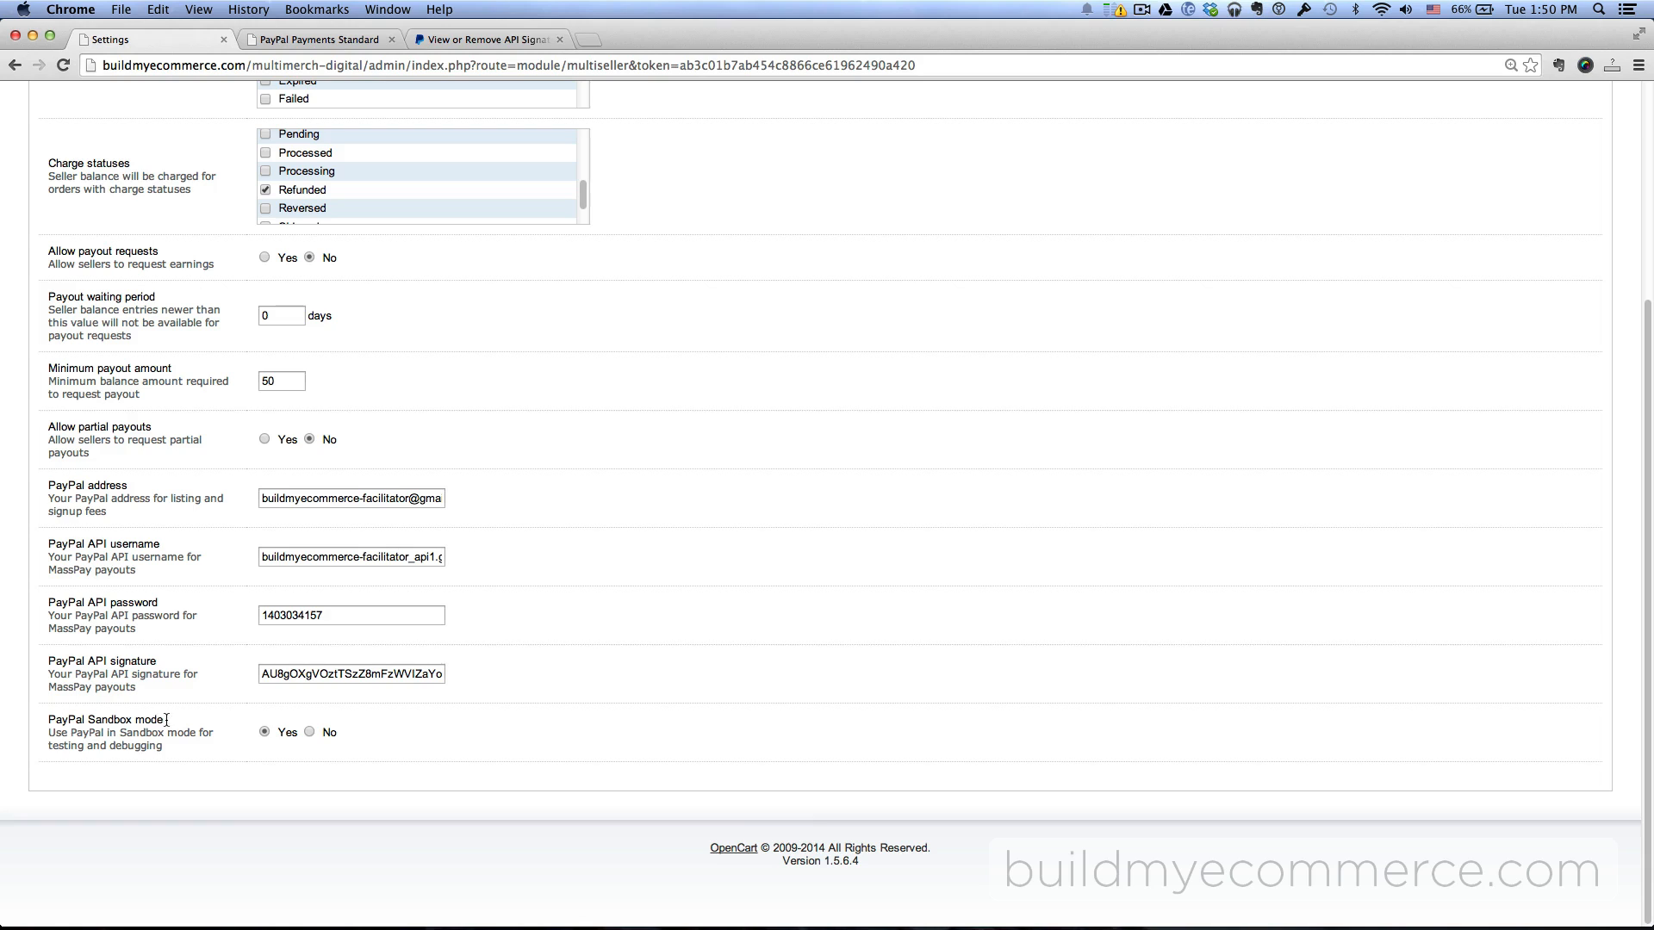
pyautogui.click(264, 732)
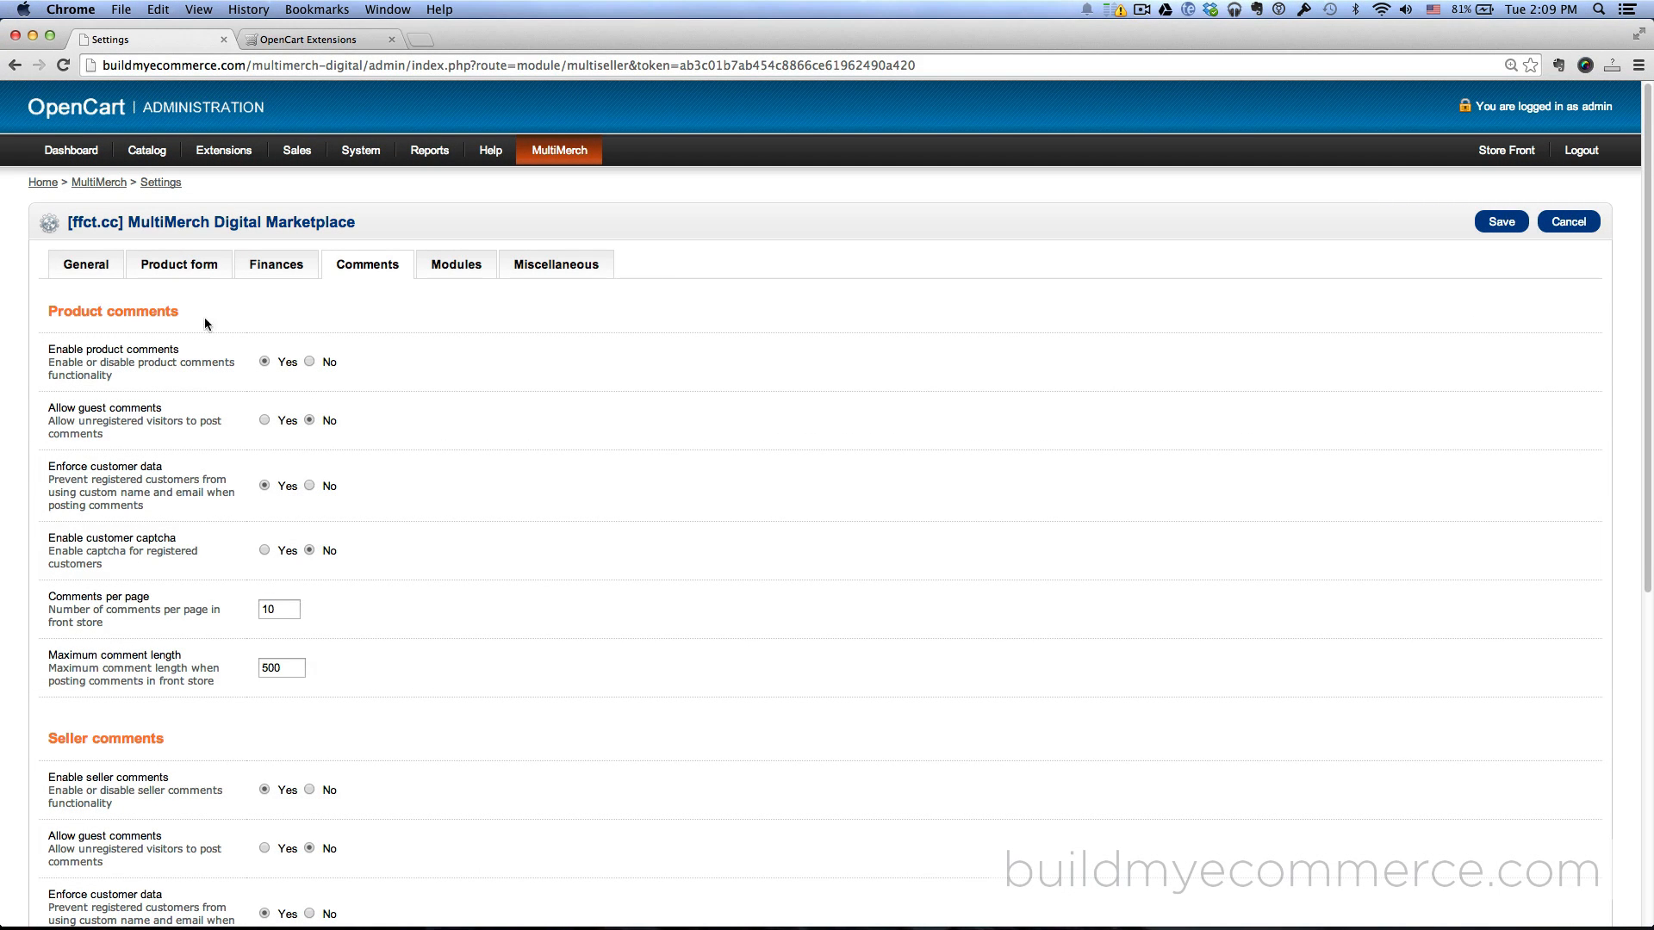
# Step: Examine the comments and the comment form of the OpenCart Extension product in the storefront
pyautogui.click(312, 39)
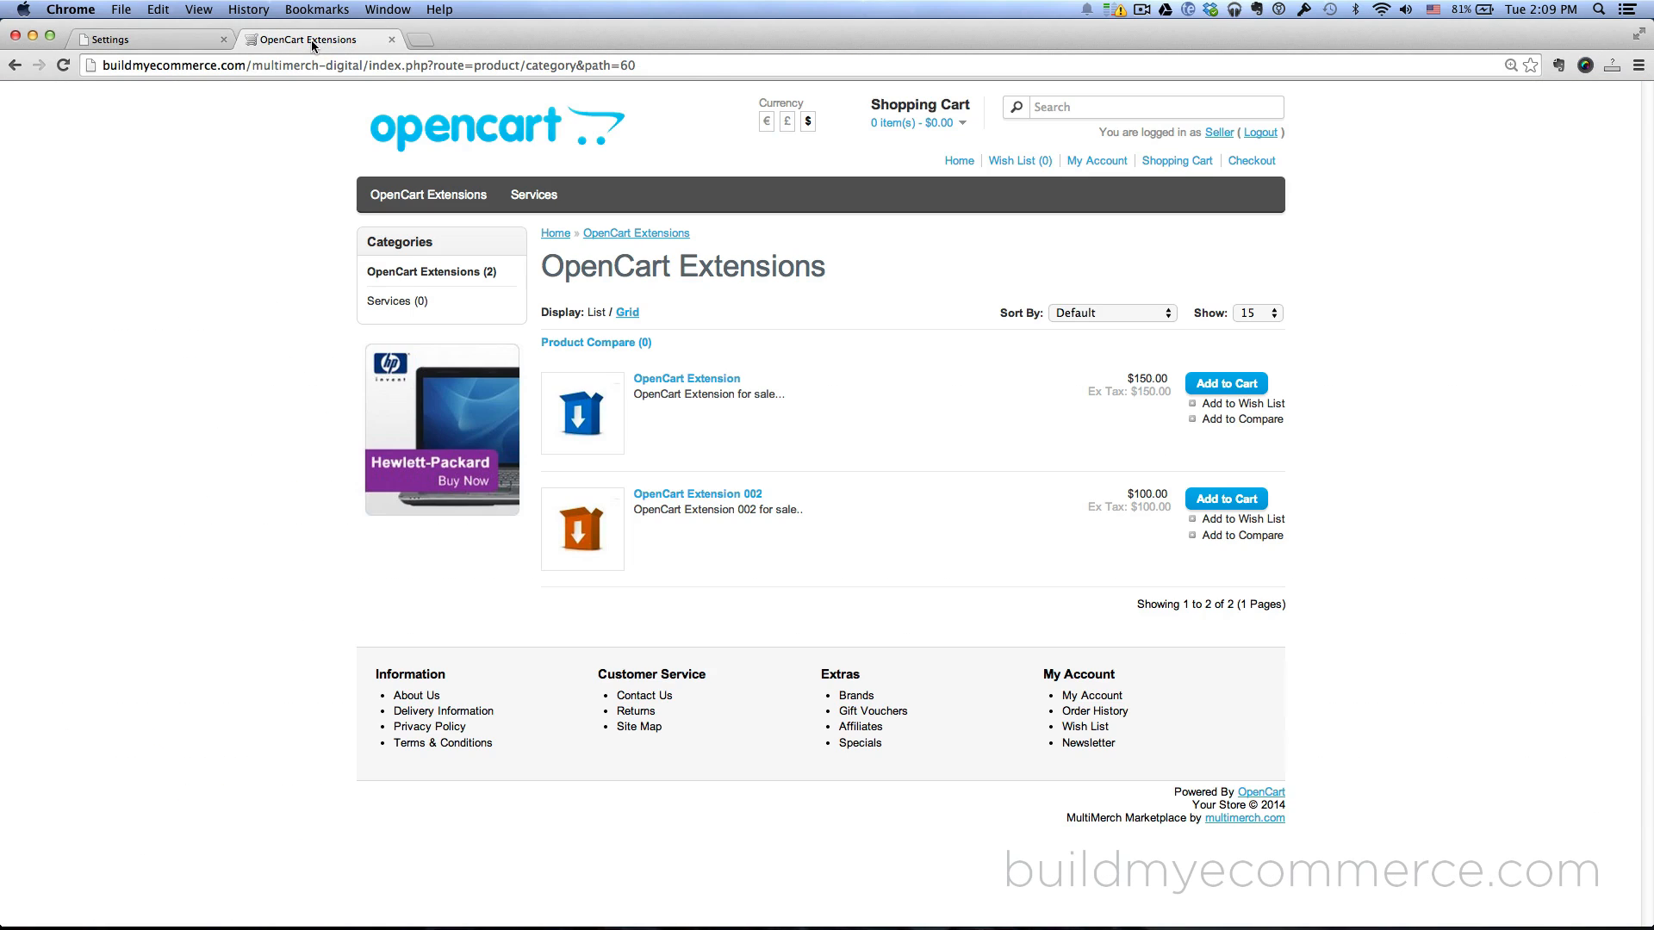
pyautogui.click(704, 380)
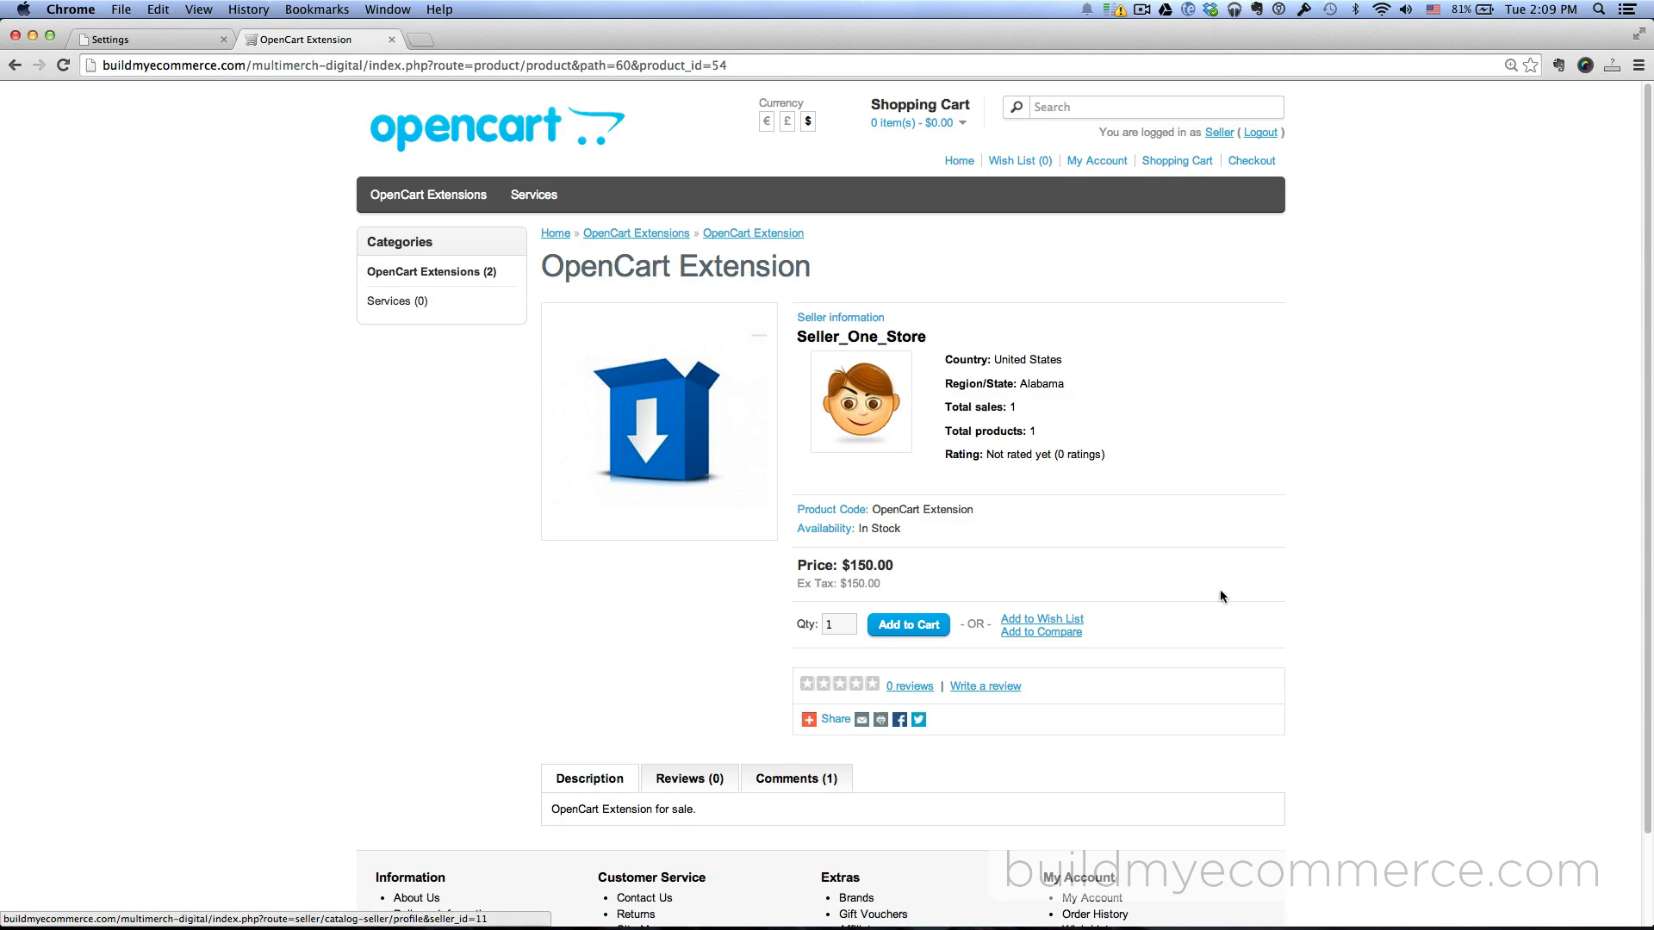
pyautogui.click(821, 783)
pyautogui.scroll(-4, 997, 775)
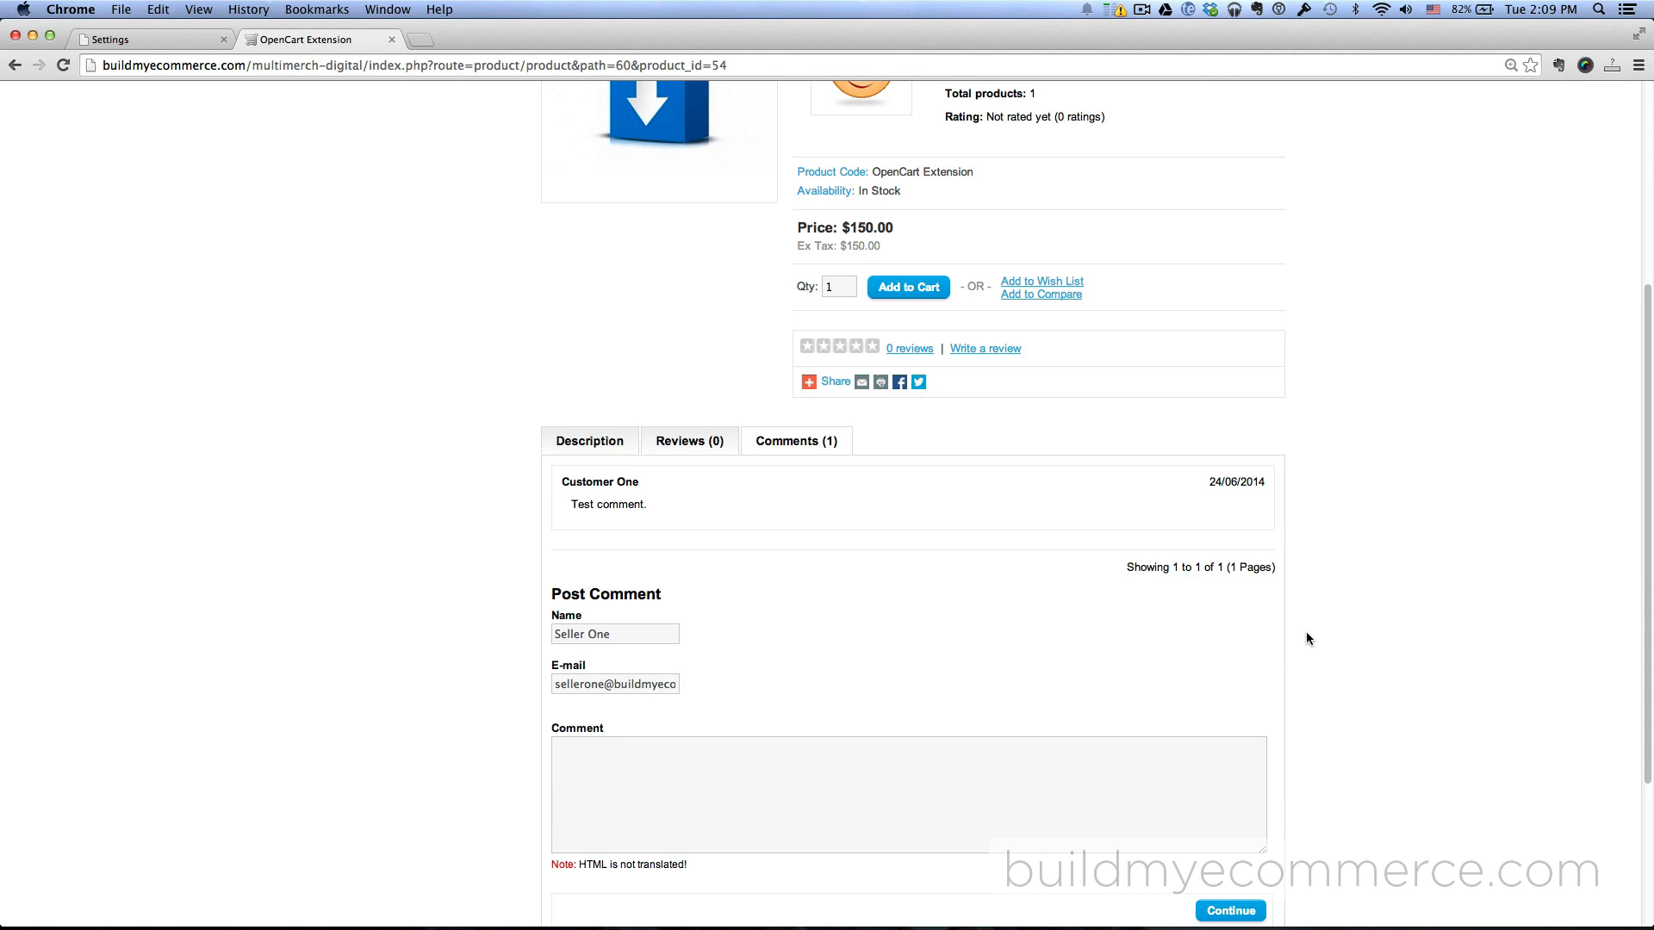
pyautogui.scroll(2, 1306, 639)
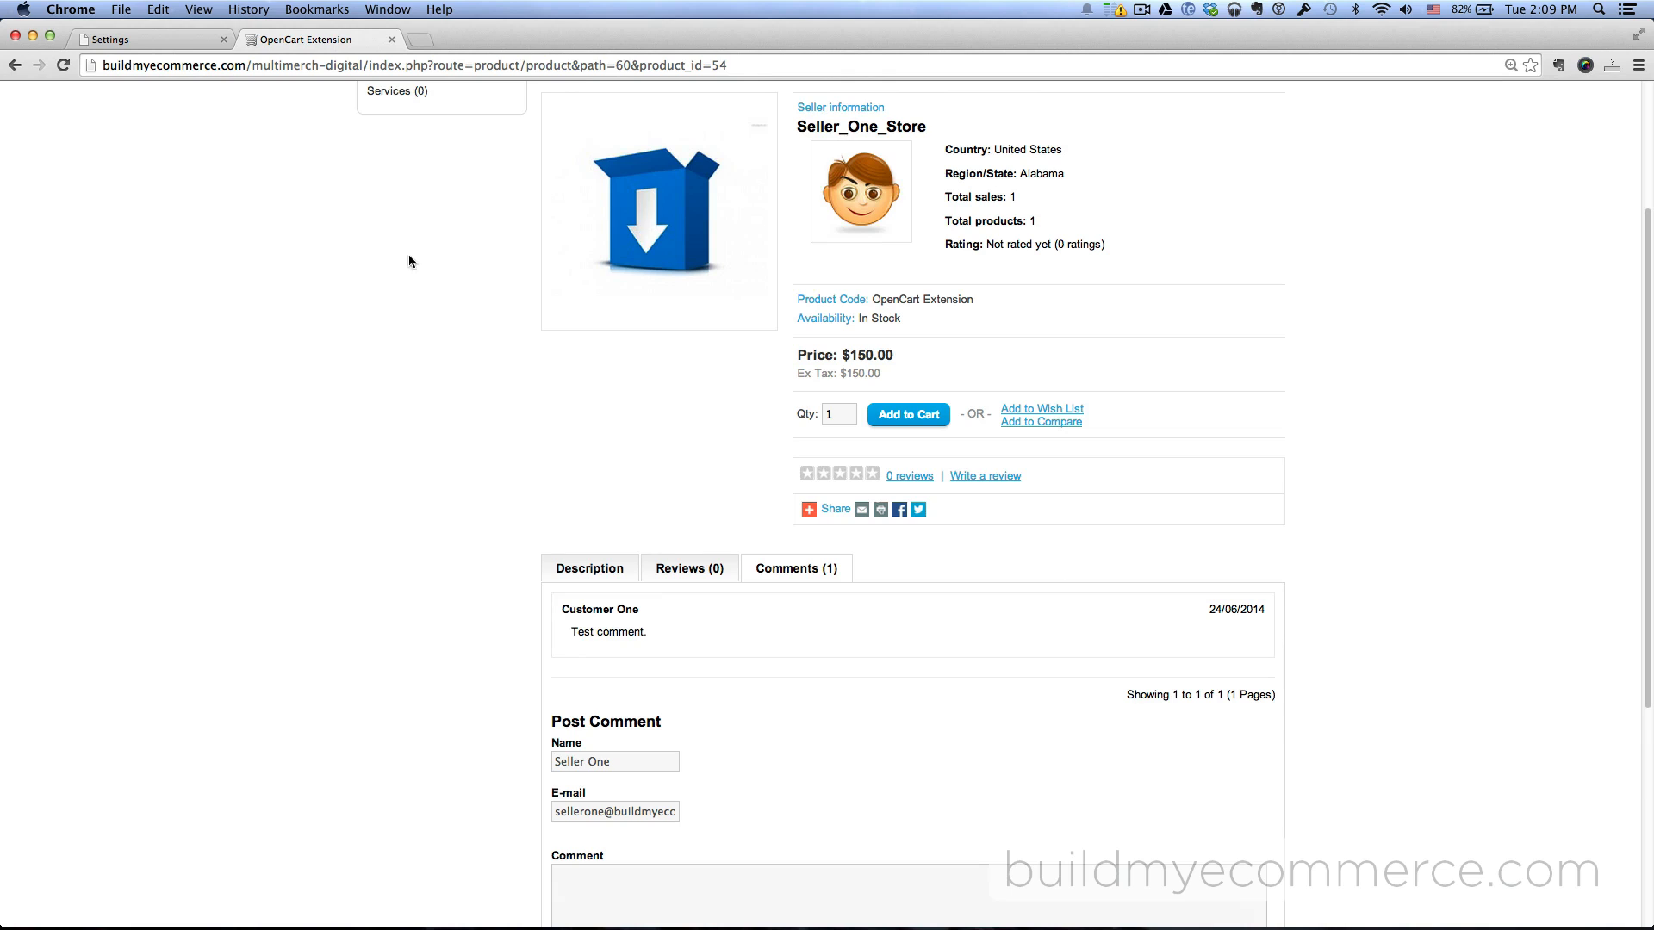
# Step: Review the seller comments settings and open the seller's profile from the OpenCart Extension product page
pyautogui.click(133, 34)
pyautogui.scroll(-3, 465, 468)
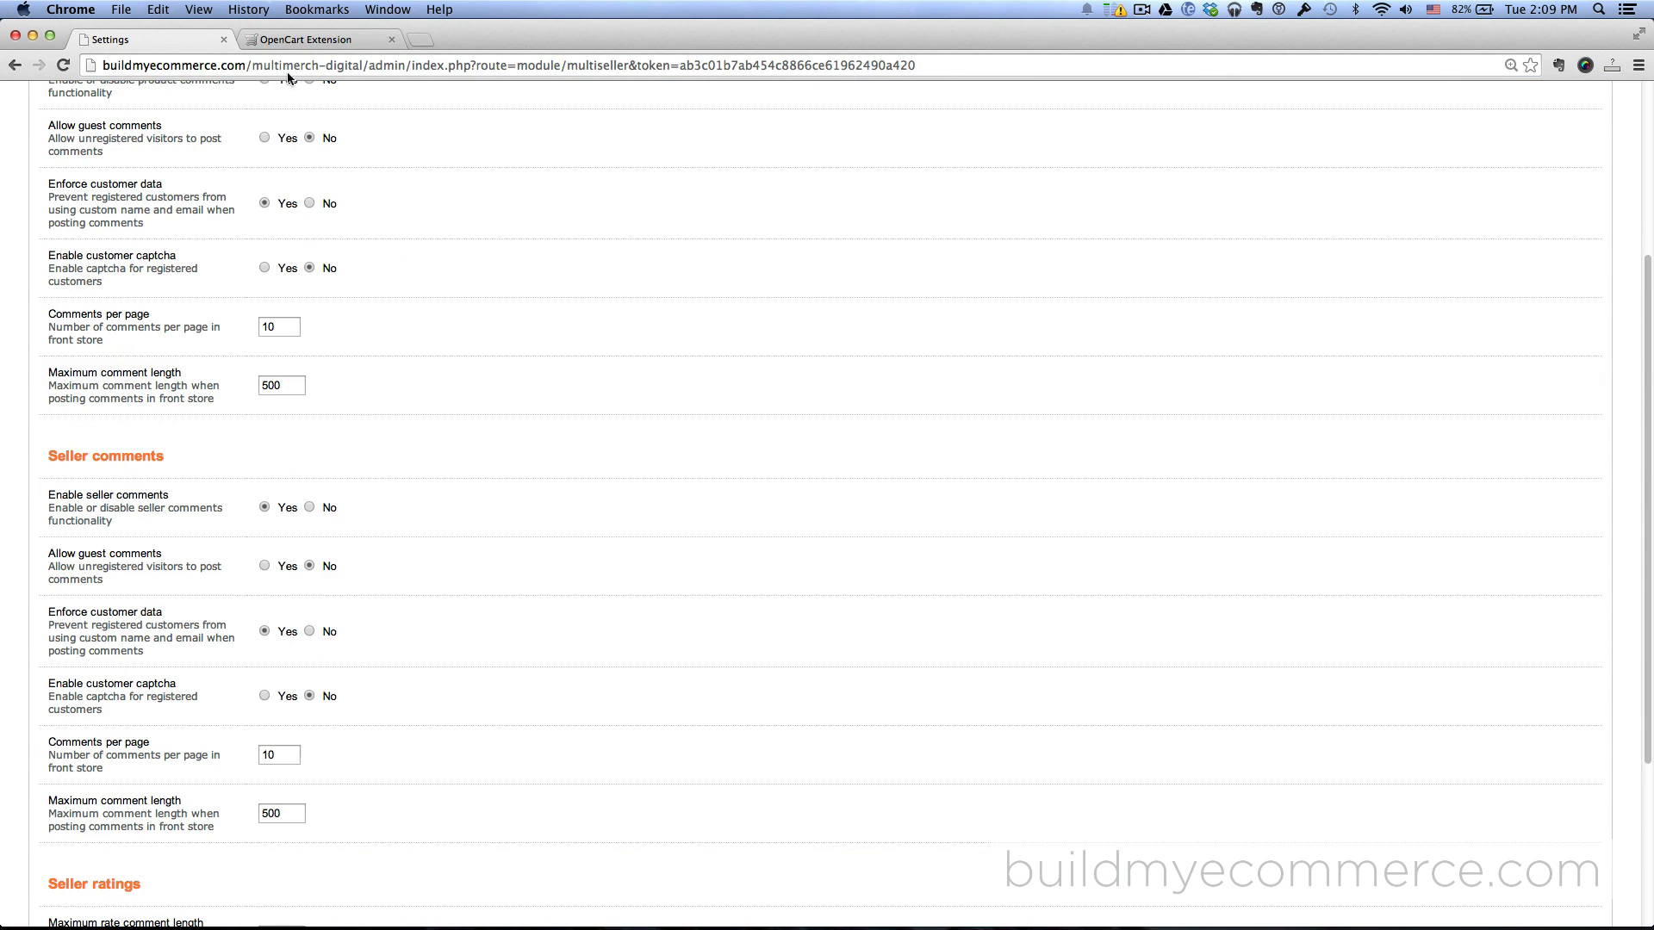
pyautogui.click(301, 40)
pyautogui.scroll(2, 508, 284)
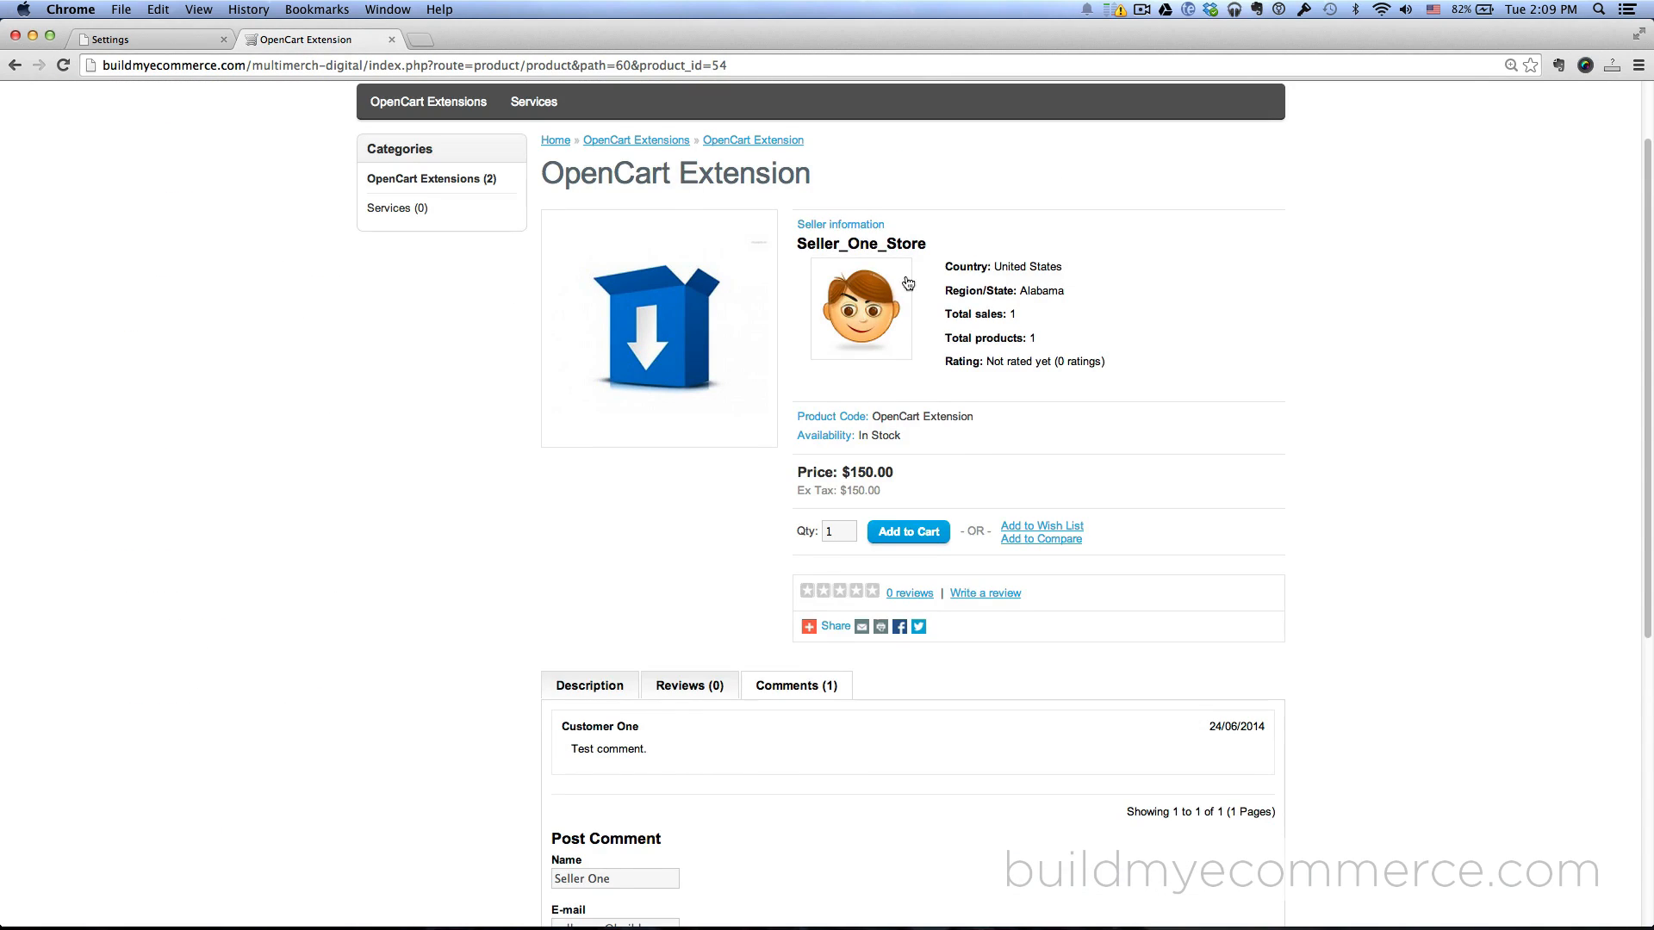
pyautogui.click(866, 301)
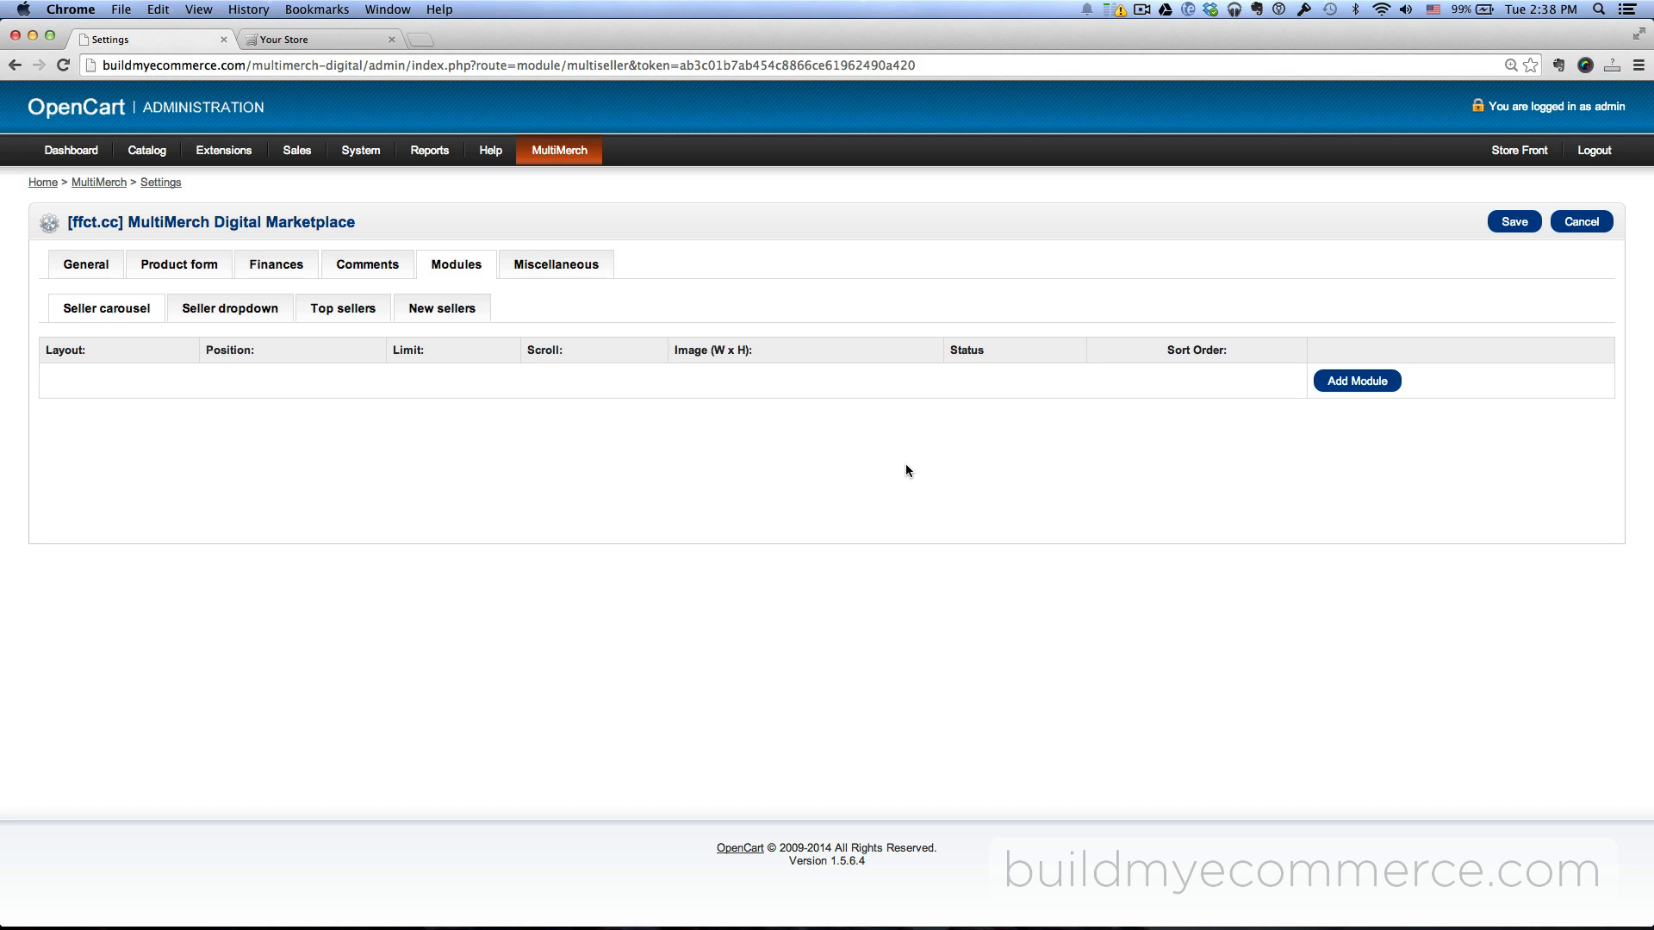
# Step: Add a Top sellers module to the marketplace settings with the Home layout
pyautogui.click(324, 310)
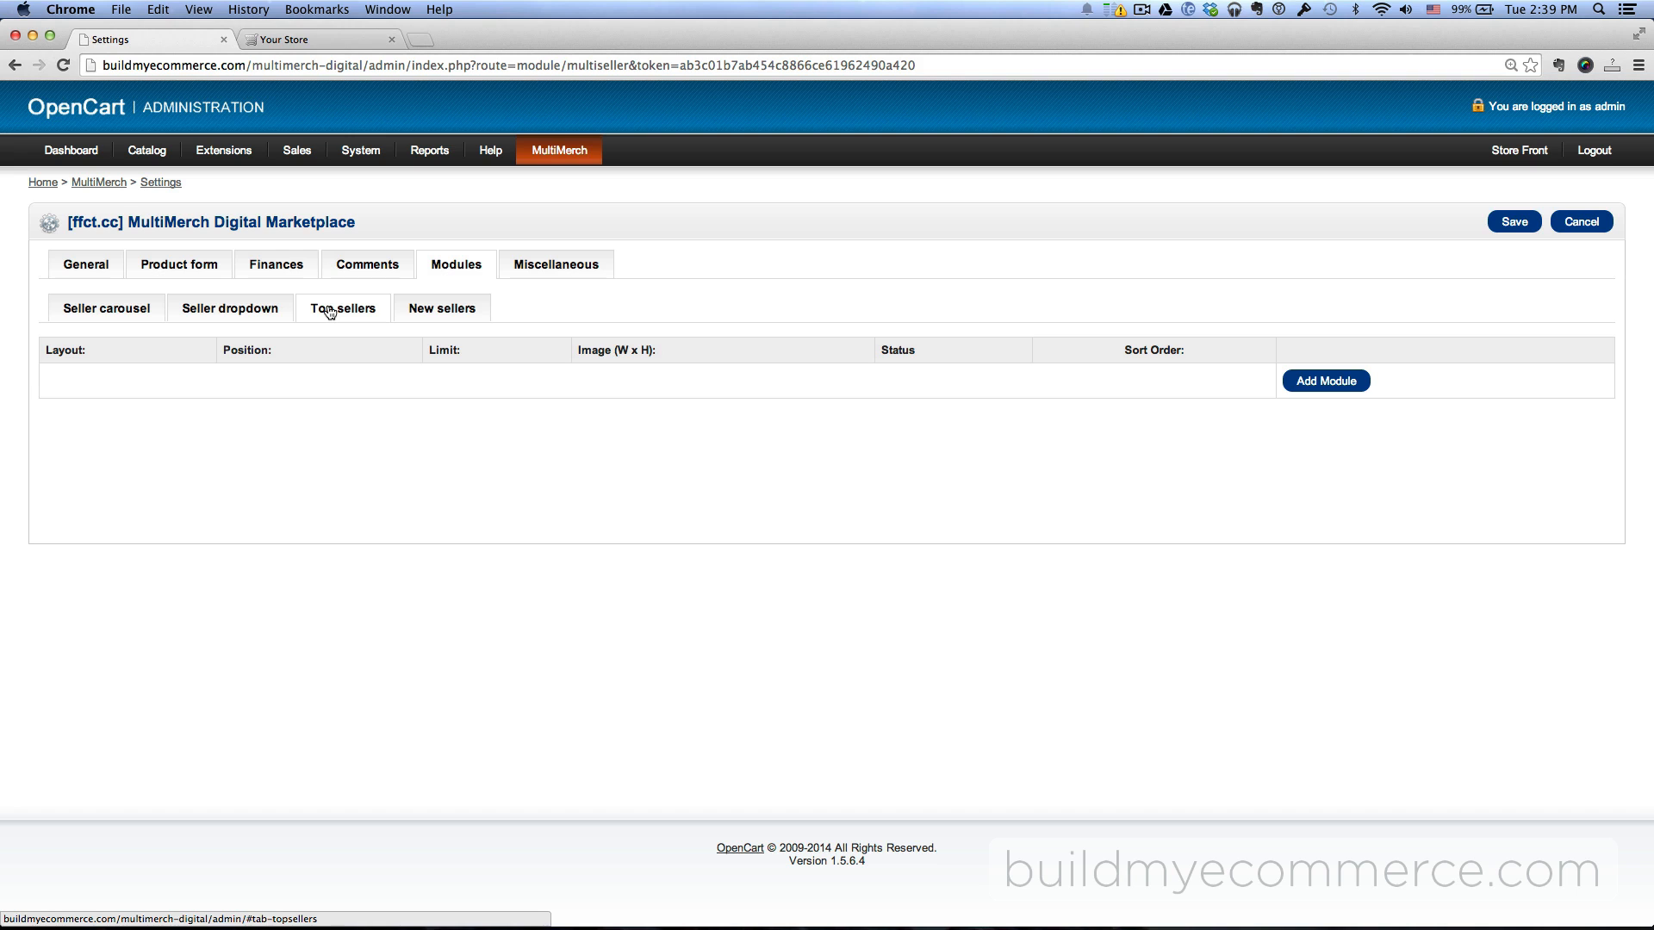
pyautogui.click(1297, 387)
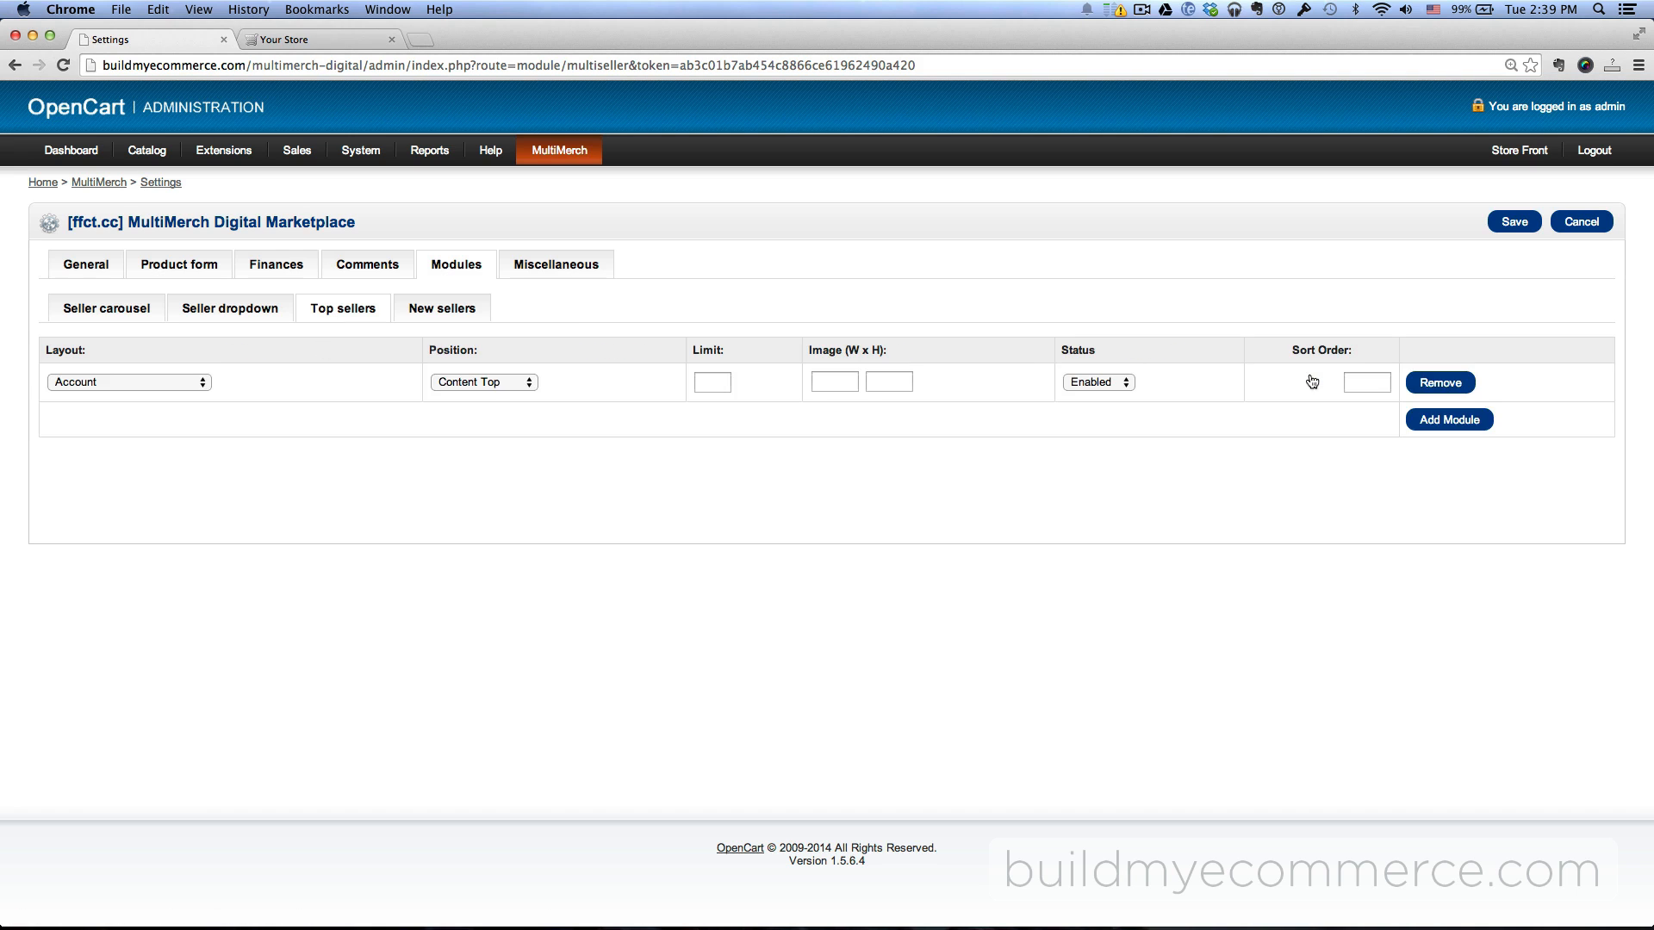
pyautogui.click(102, 382)
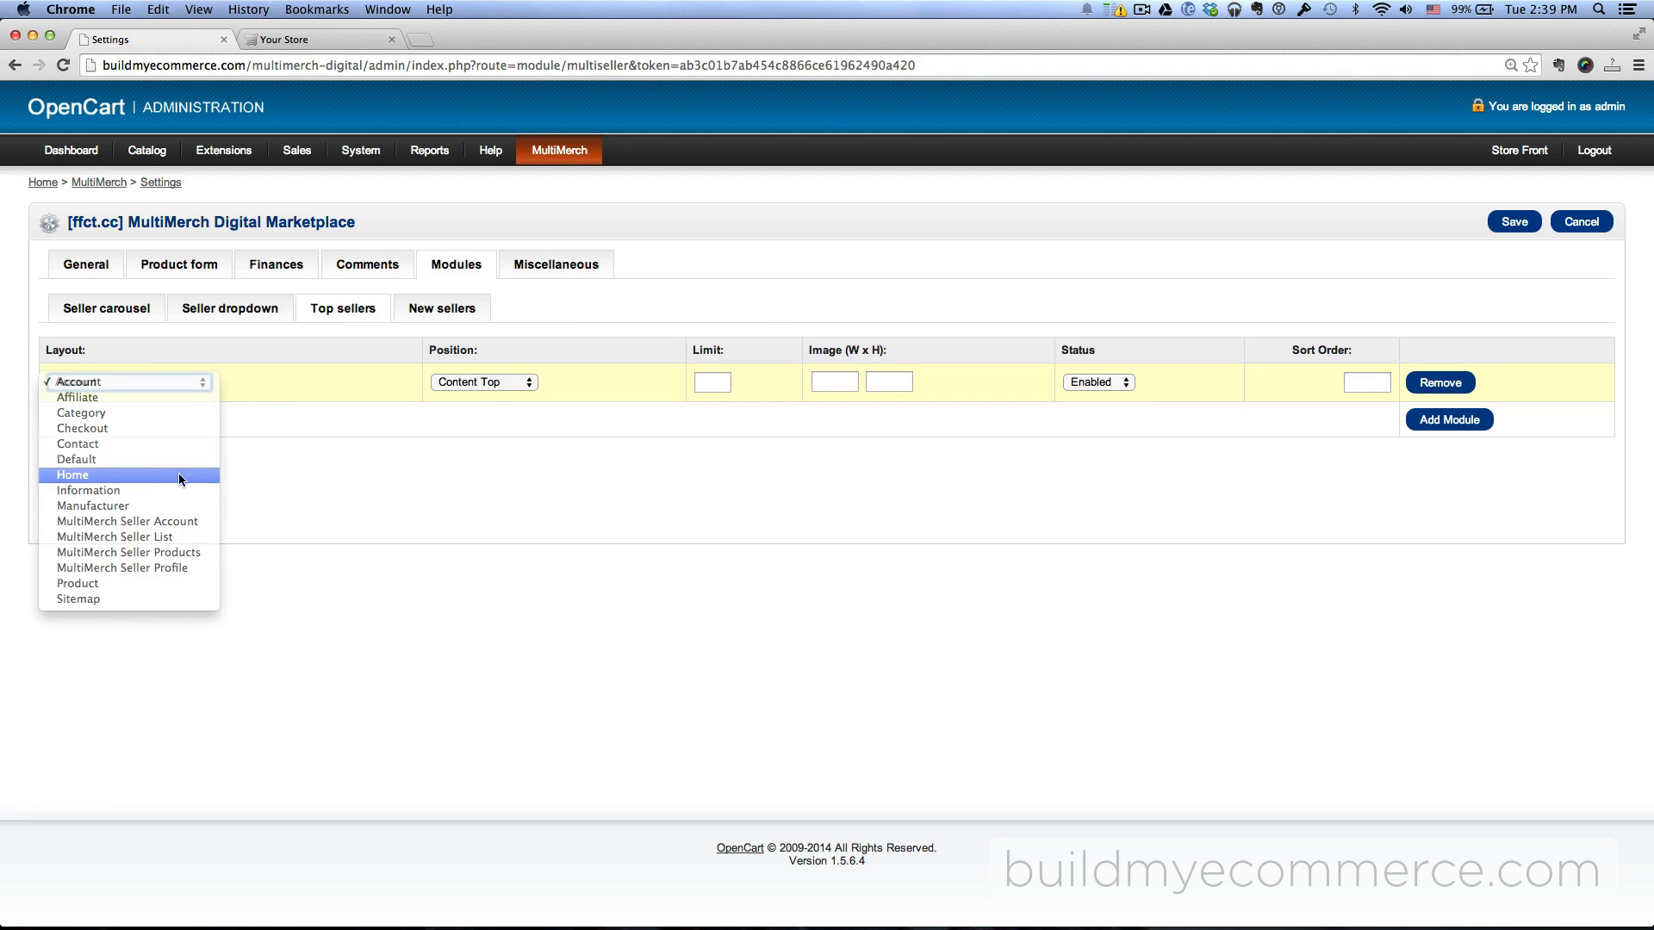
pyautogui.click(125, 473)
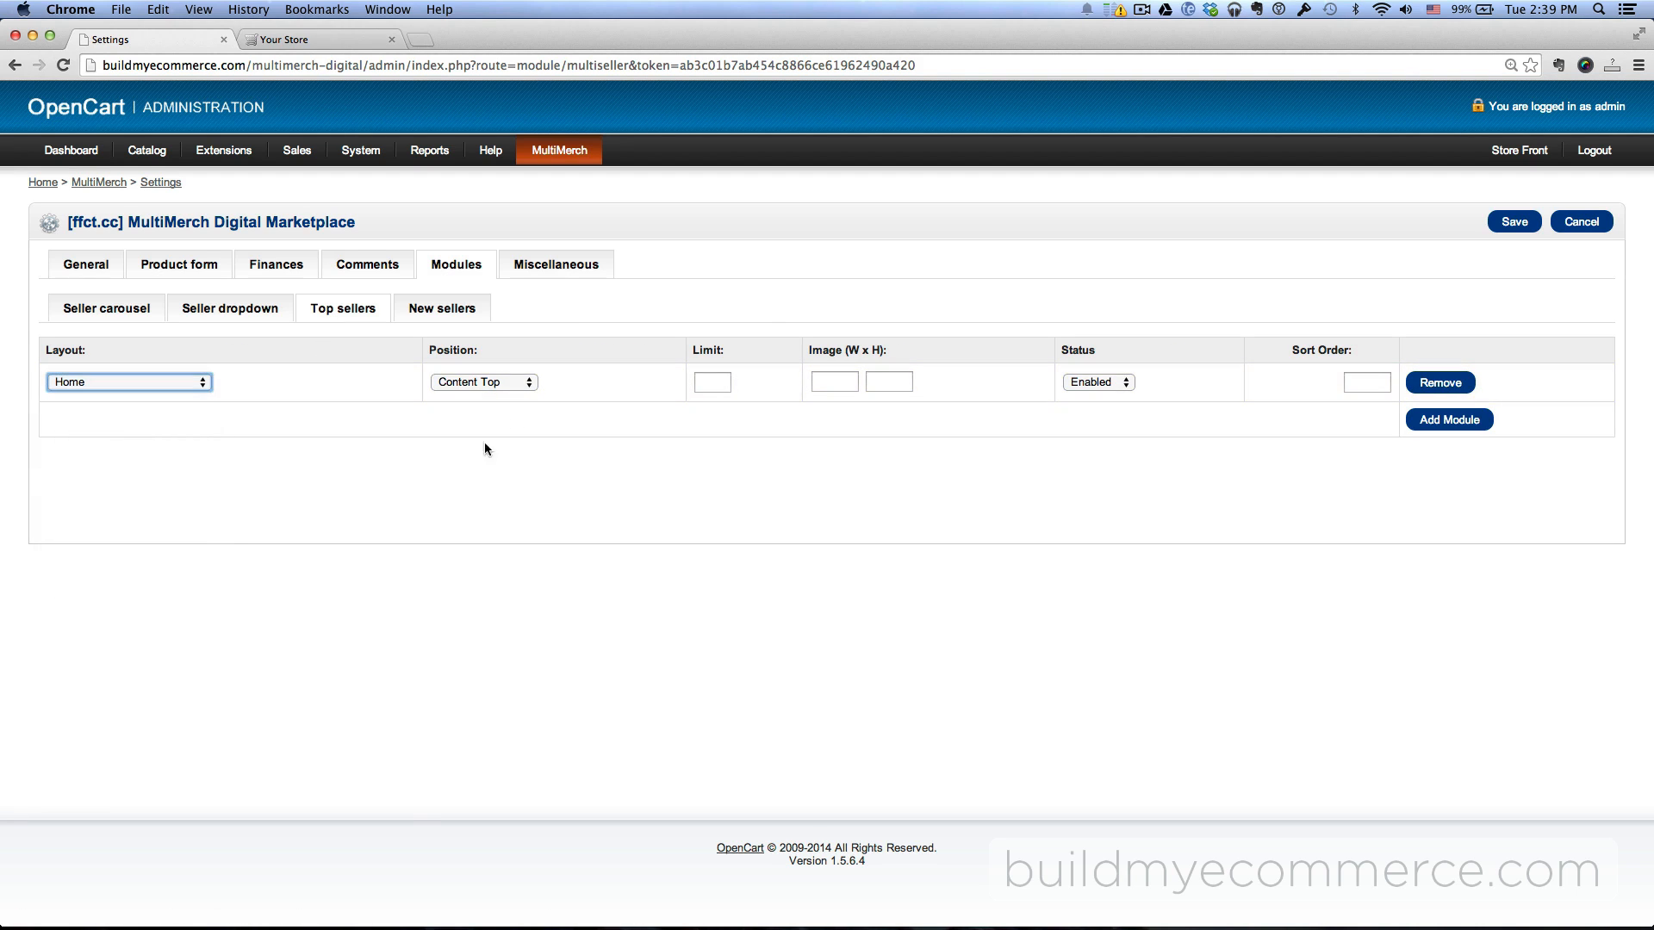
pyautogui.click(722, 389)
pyautogui.click(748, 462)
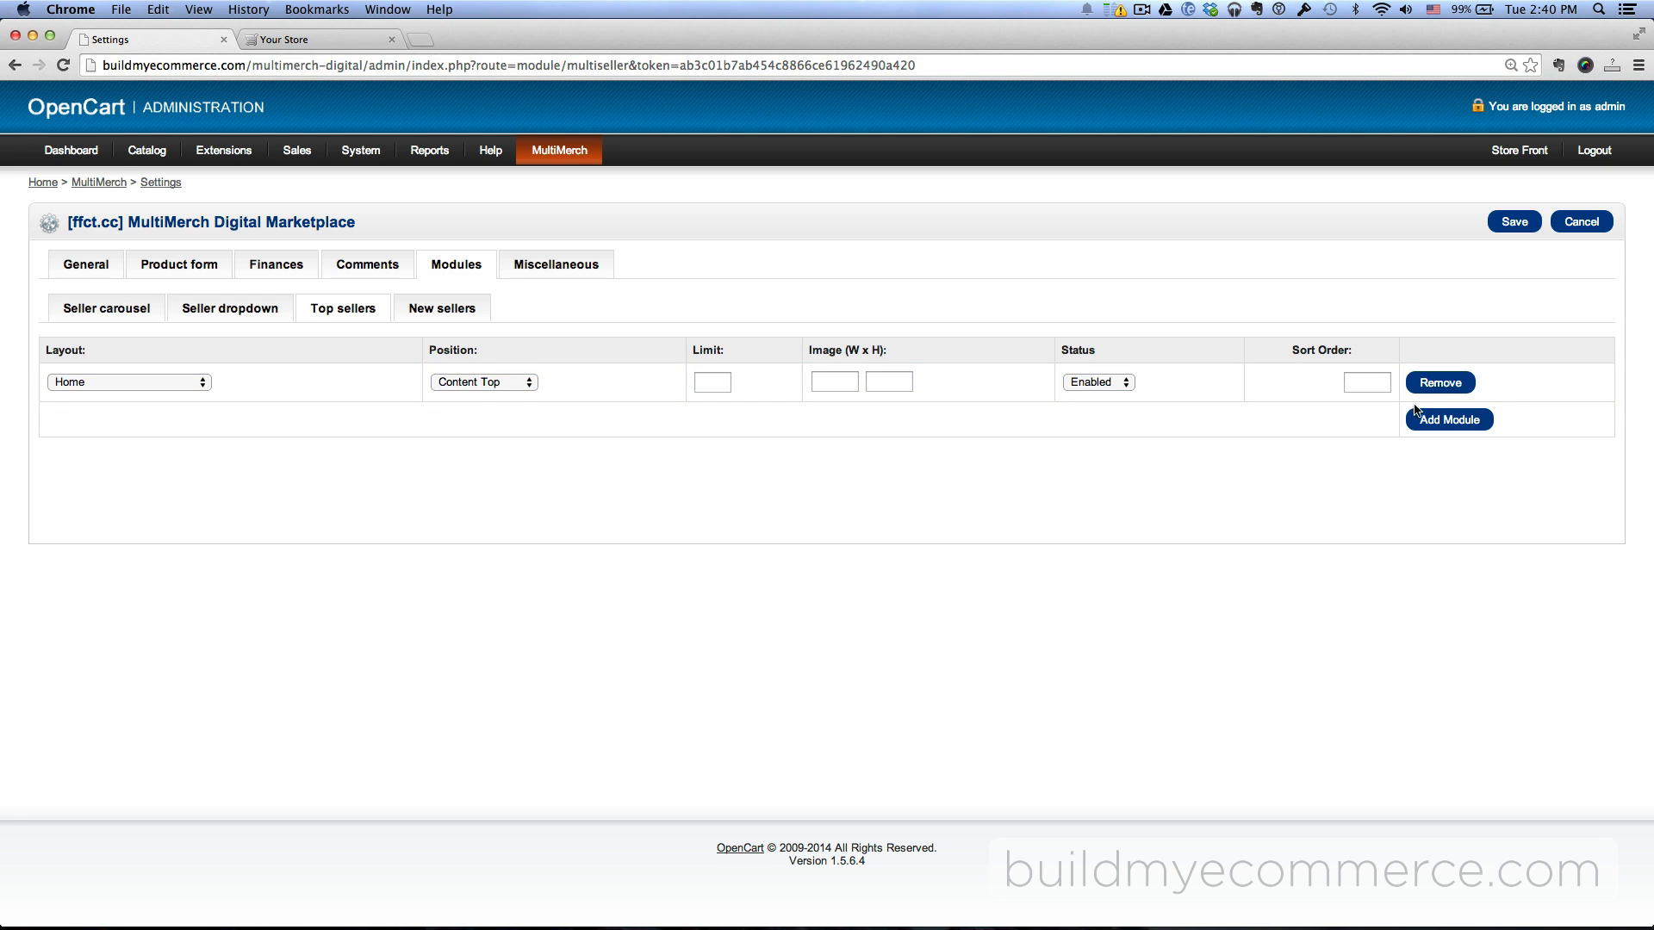
# Step: Save the marketplace settings and reload the storefront to check the top sellers module
pyautogui.click(1514, 223)
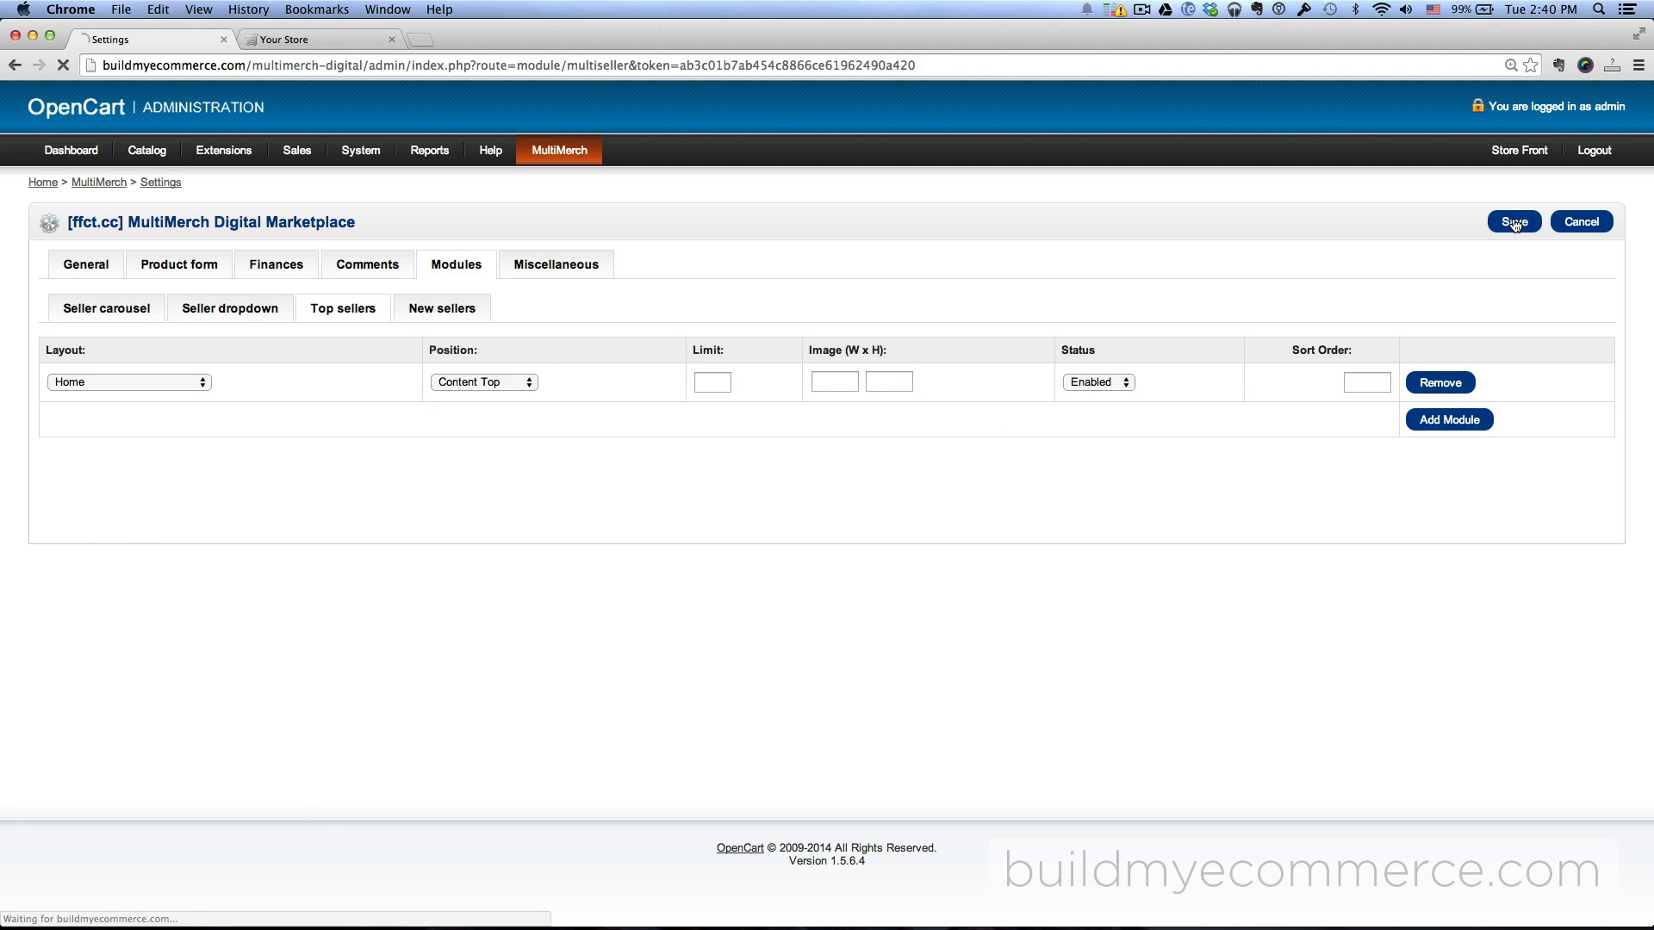
pyautogui.click(317, 39)
pyautogui.click(63, 66)
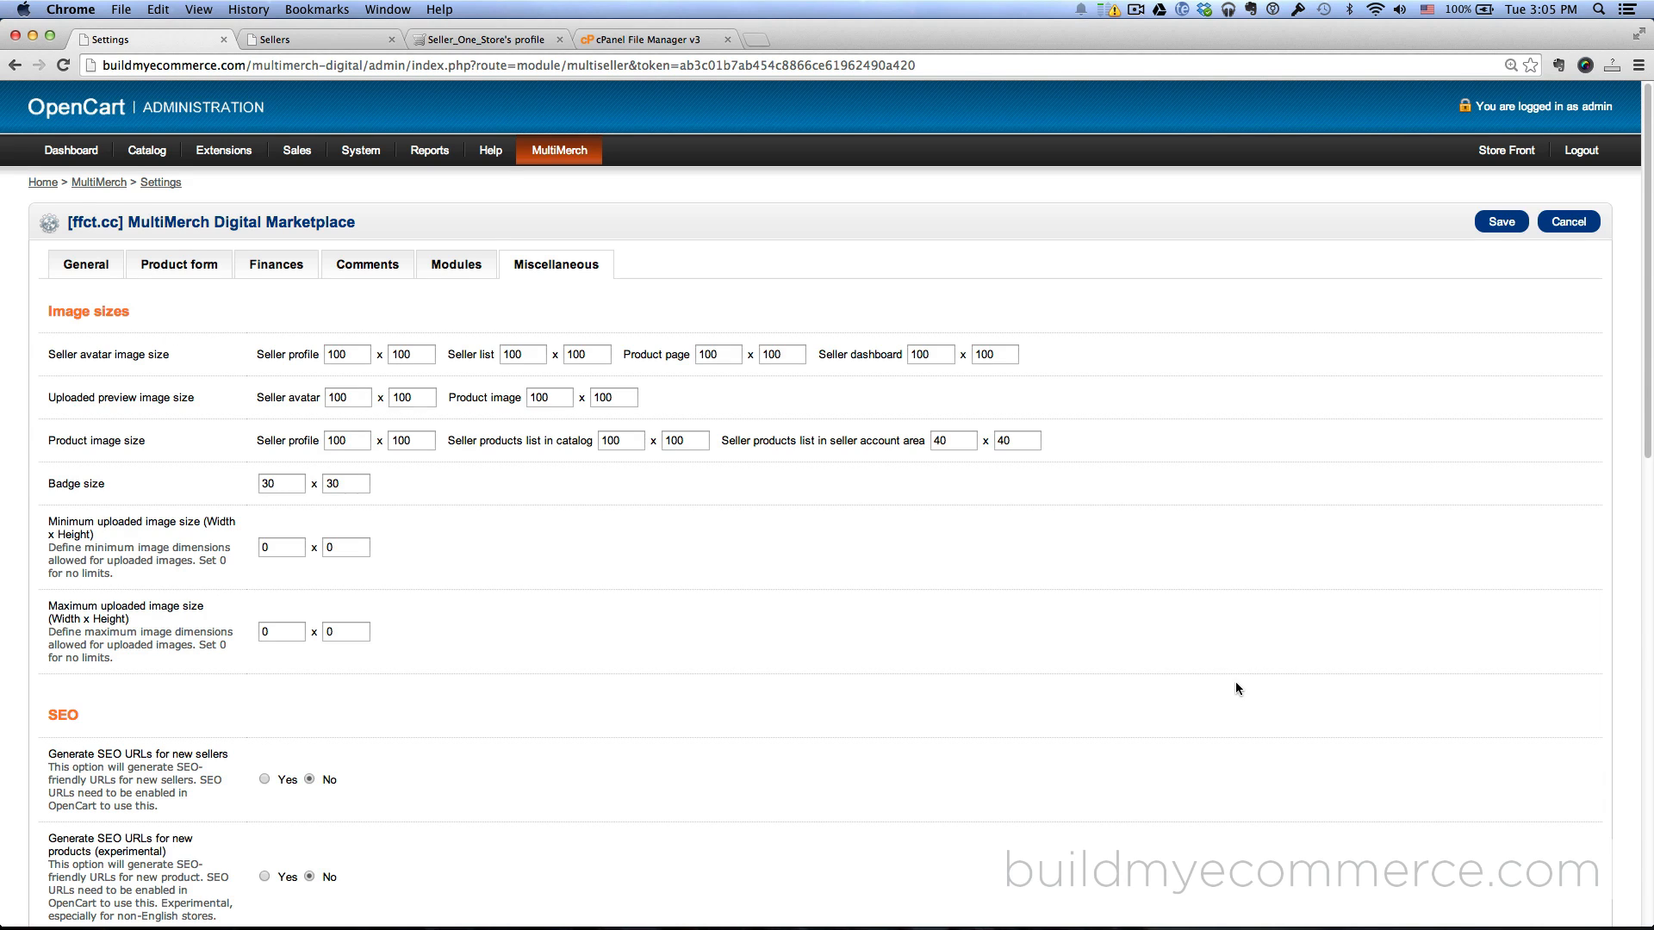
# Step: Set Generate SEO URLs for new sellers to Yes and examine the URL of the seller profile page in the storefront
pyautogui.scroll(-5, 1237, 689)
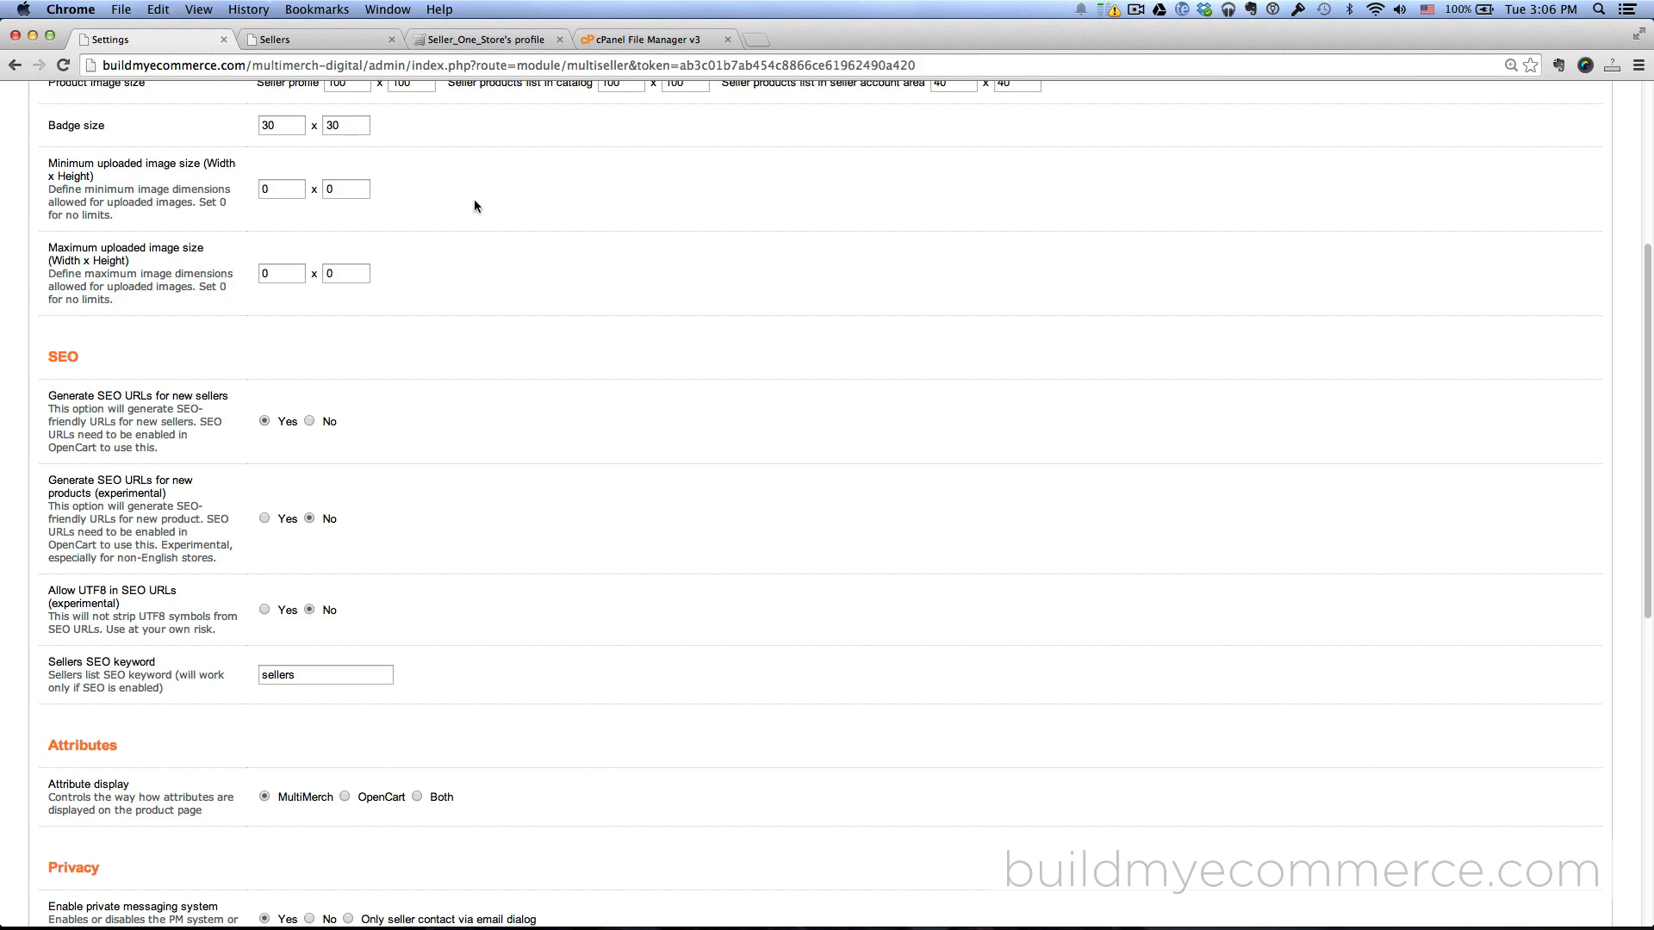
pyautogui.click(482, 39)
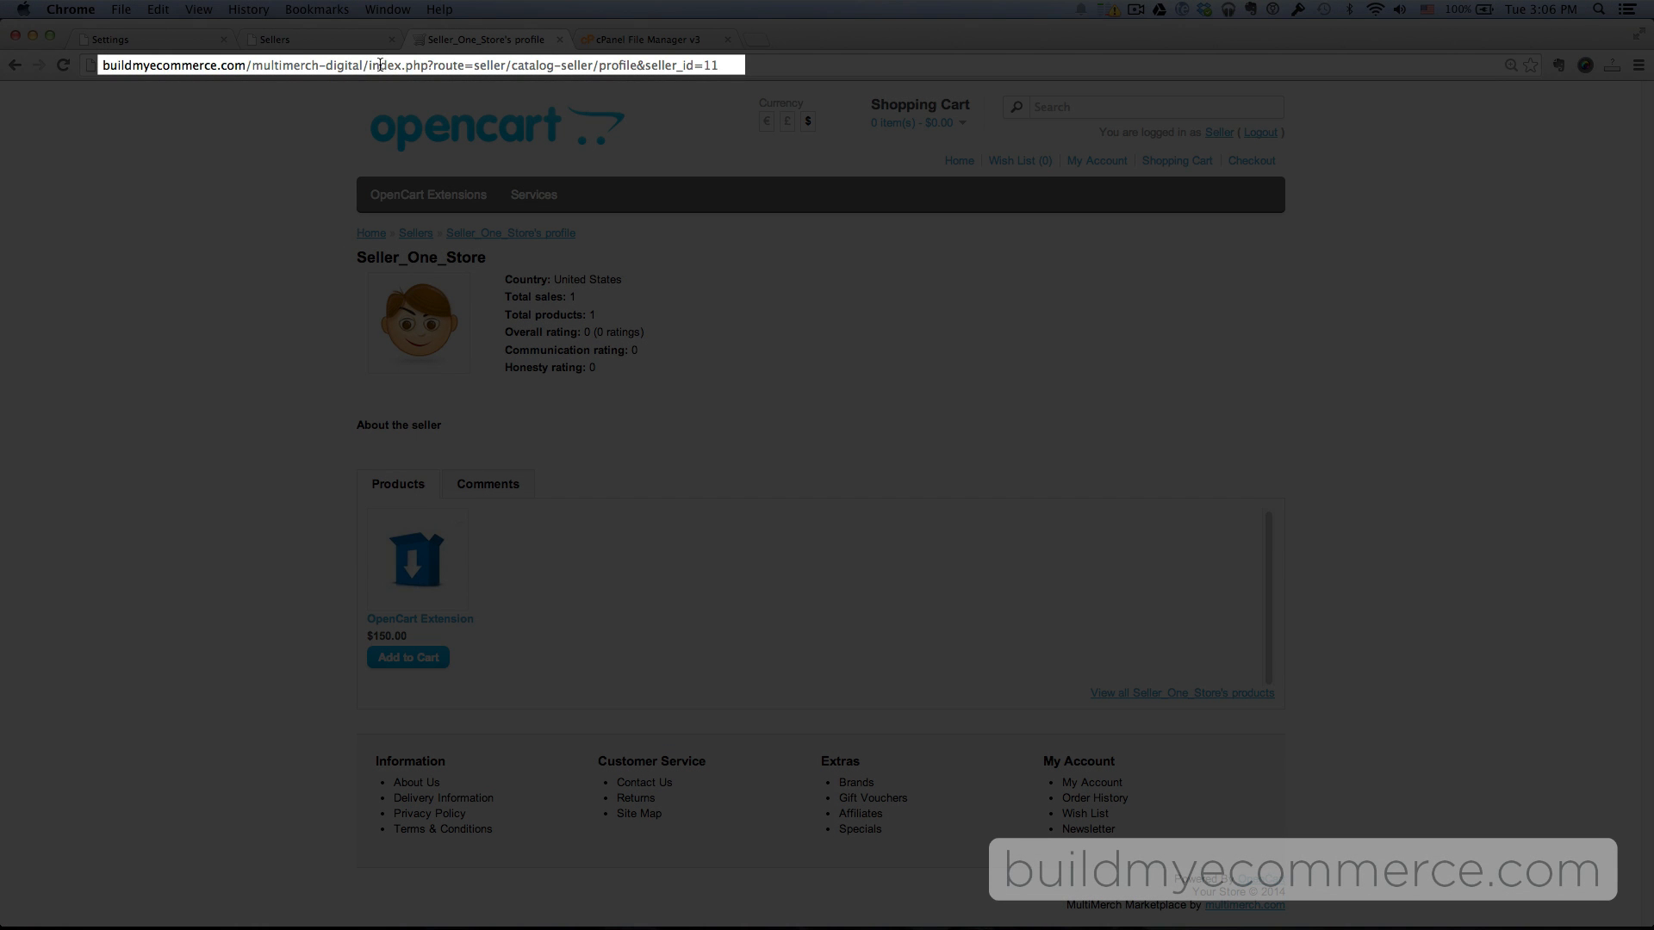
pyautogui.moveTo(369, 66); pyautogui.dragTo(729, 54)
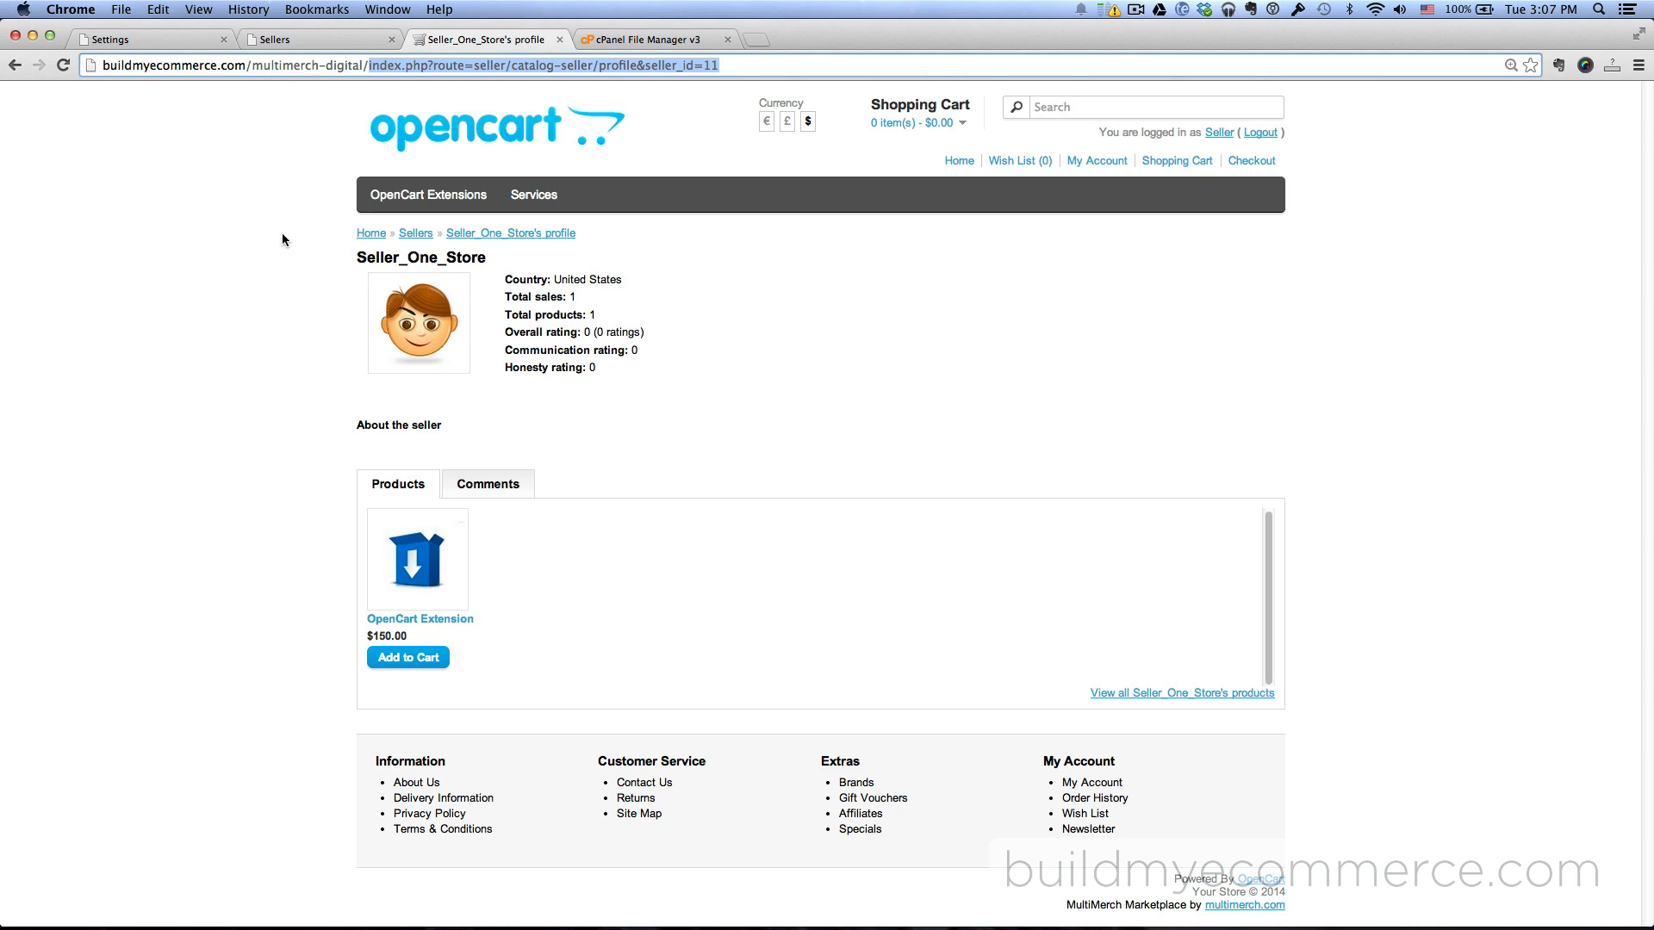
# Step: Review the SEO and image size options in the miscellaneous marketplace settings and save them
pyautogui.click(157, 40)
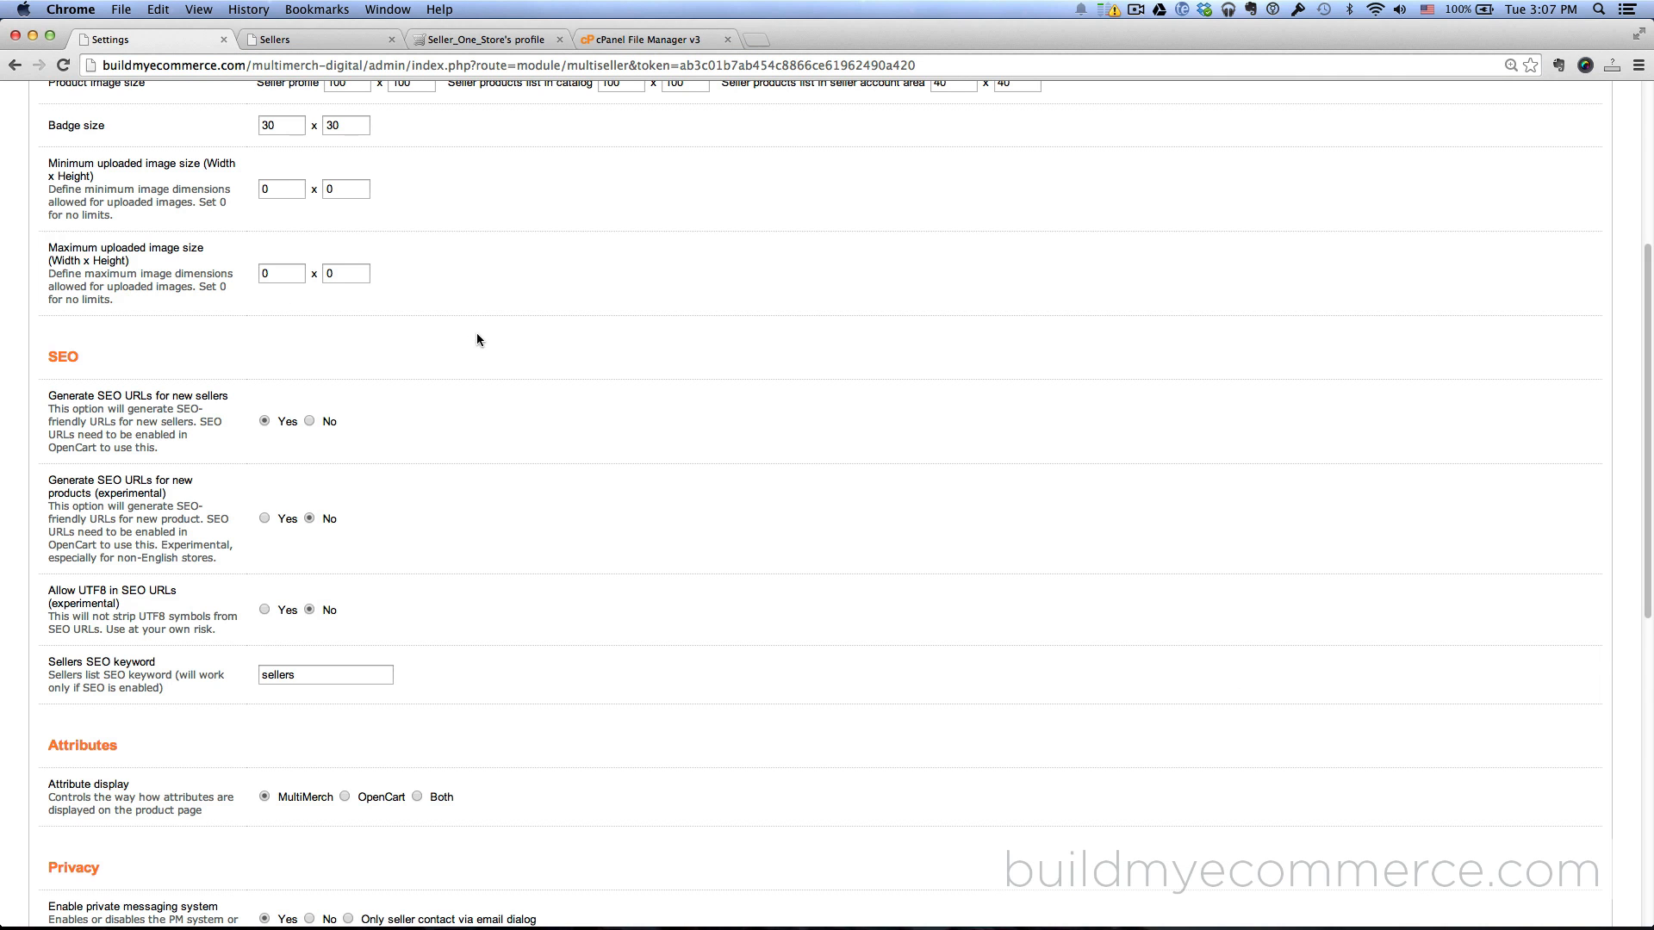
pyautogui.scroll(2, 300, 428)
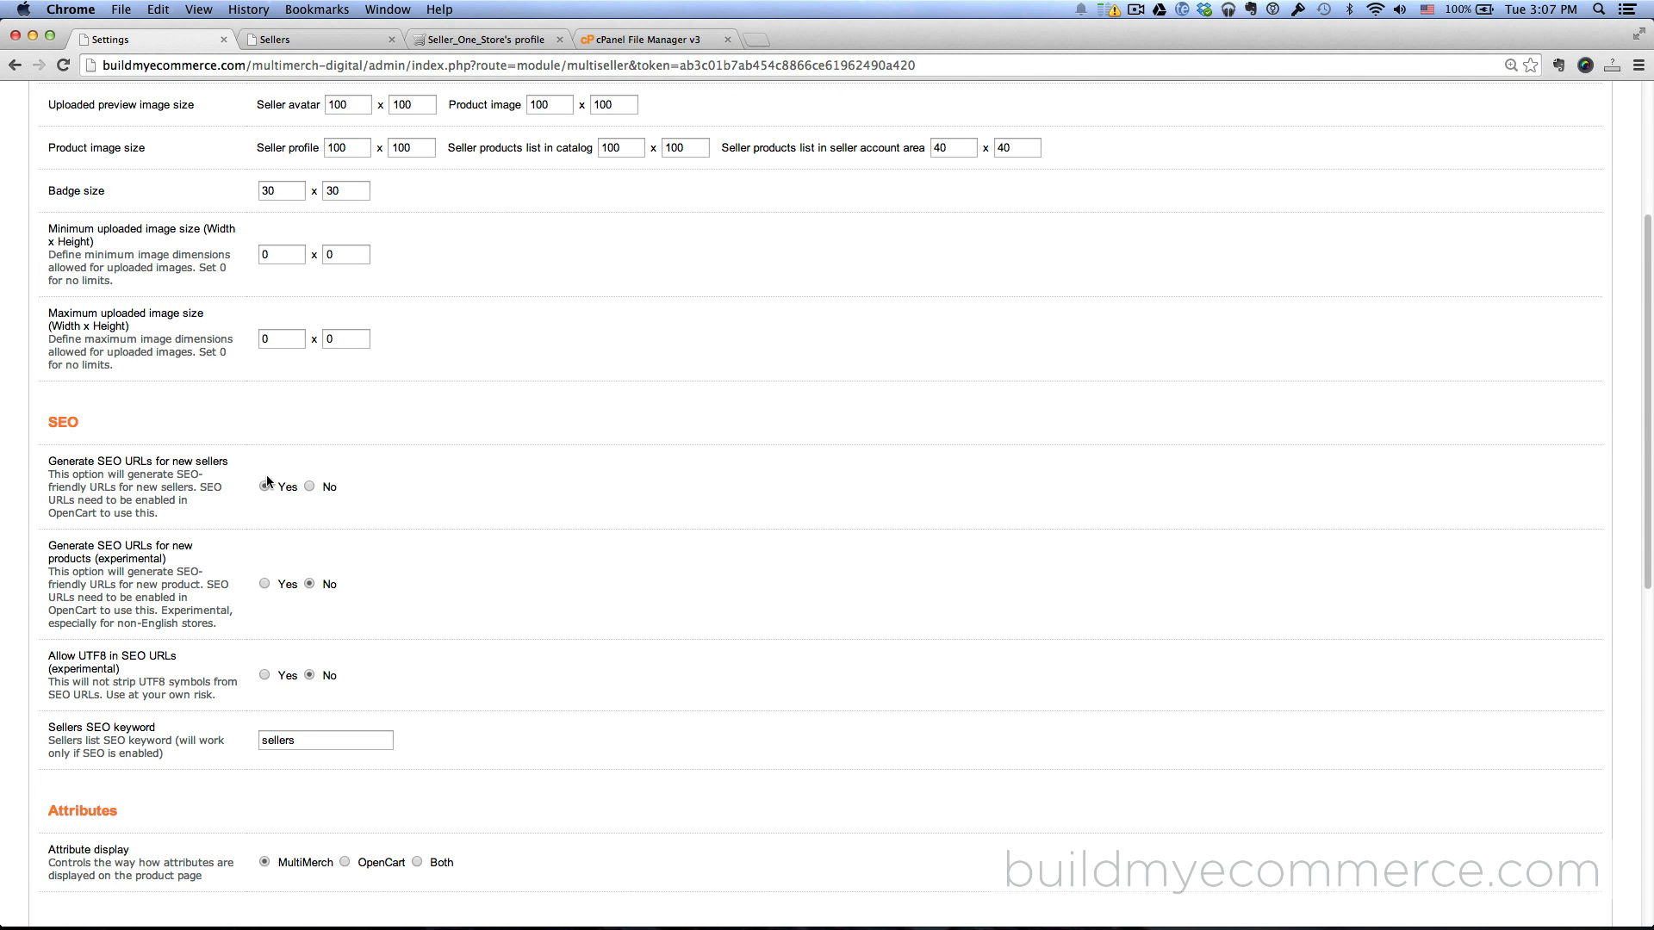
pyautogui.scroll(5, 615, 465)
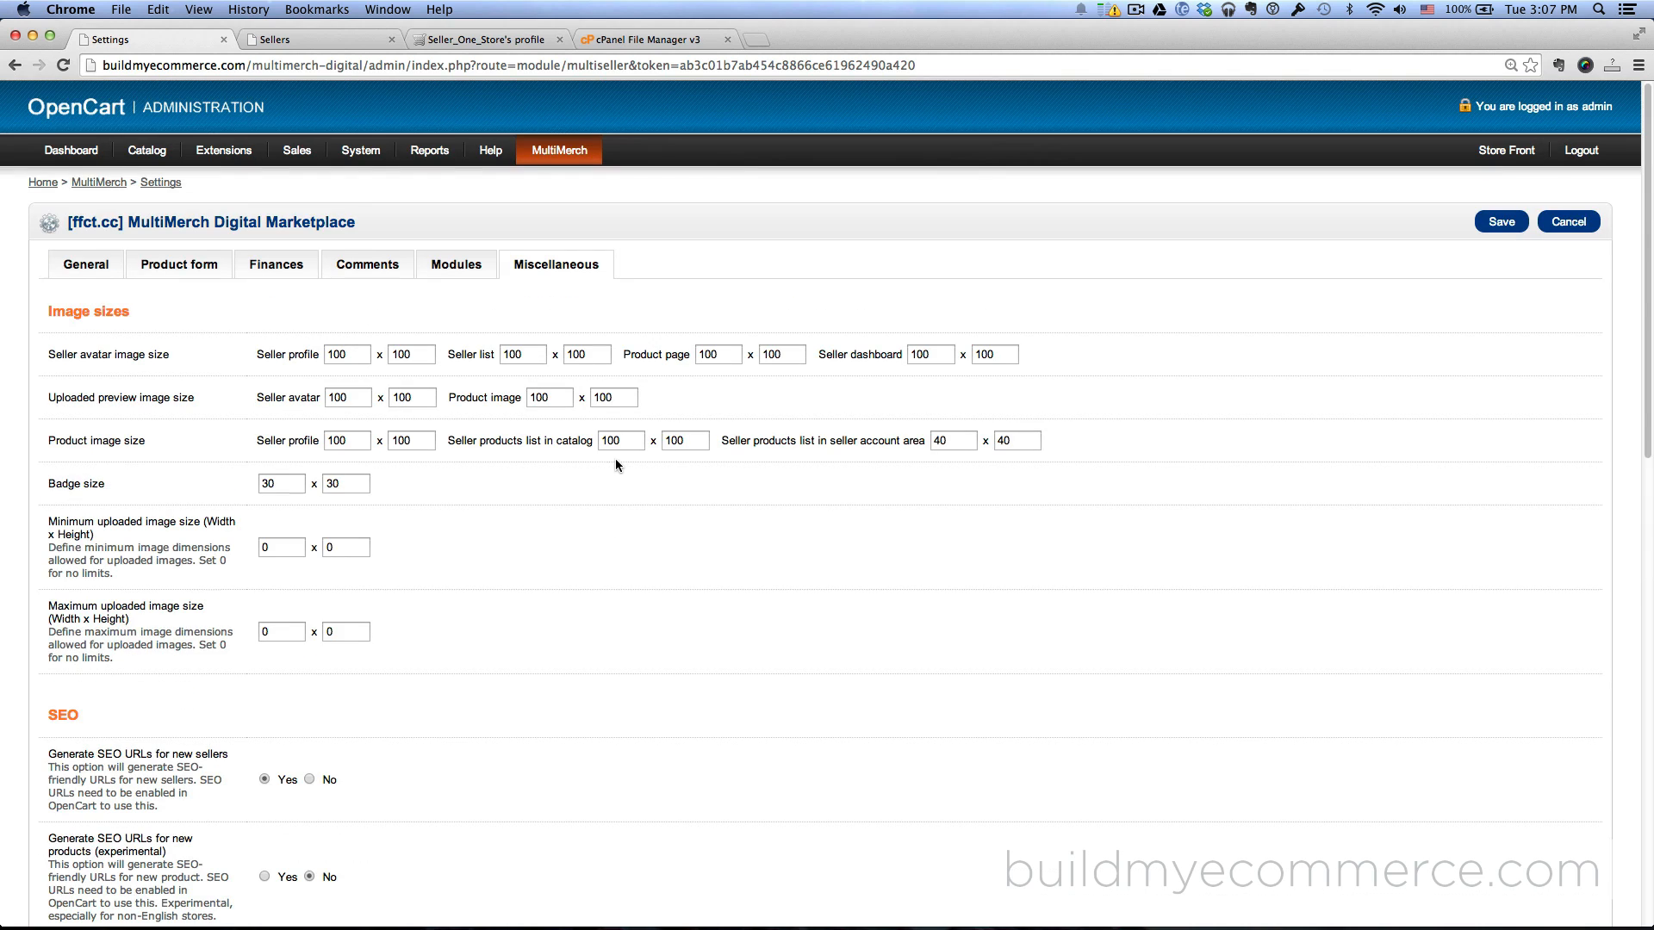
pyautogui.click(1501, 221)
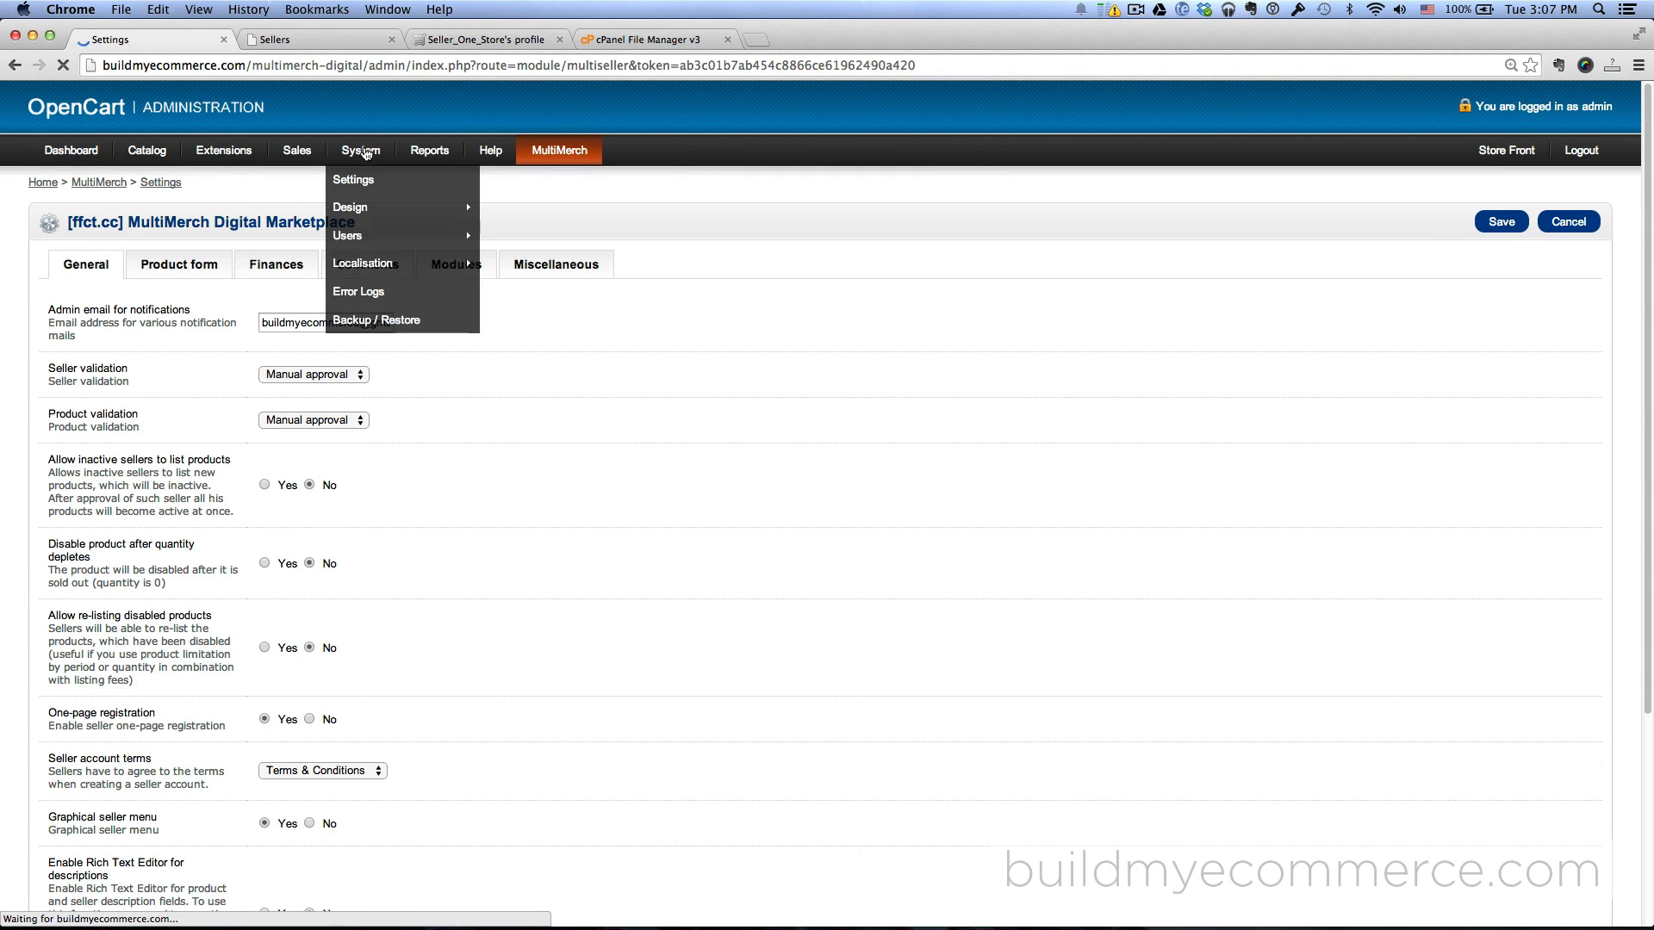
# Step: Edit the default store's server settings in OpenCart and set Use SEO URL's to Yes
pyautogui.click(368, 180)
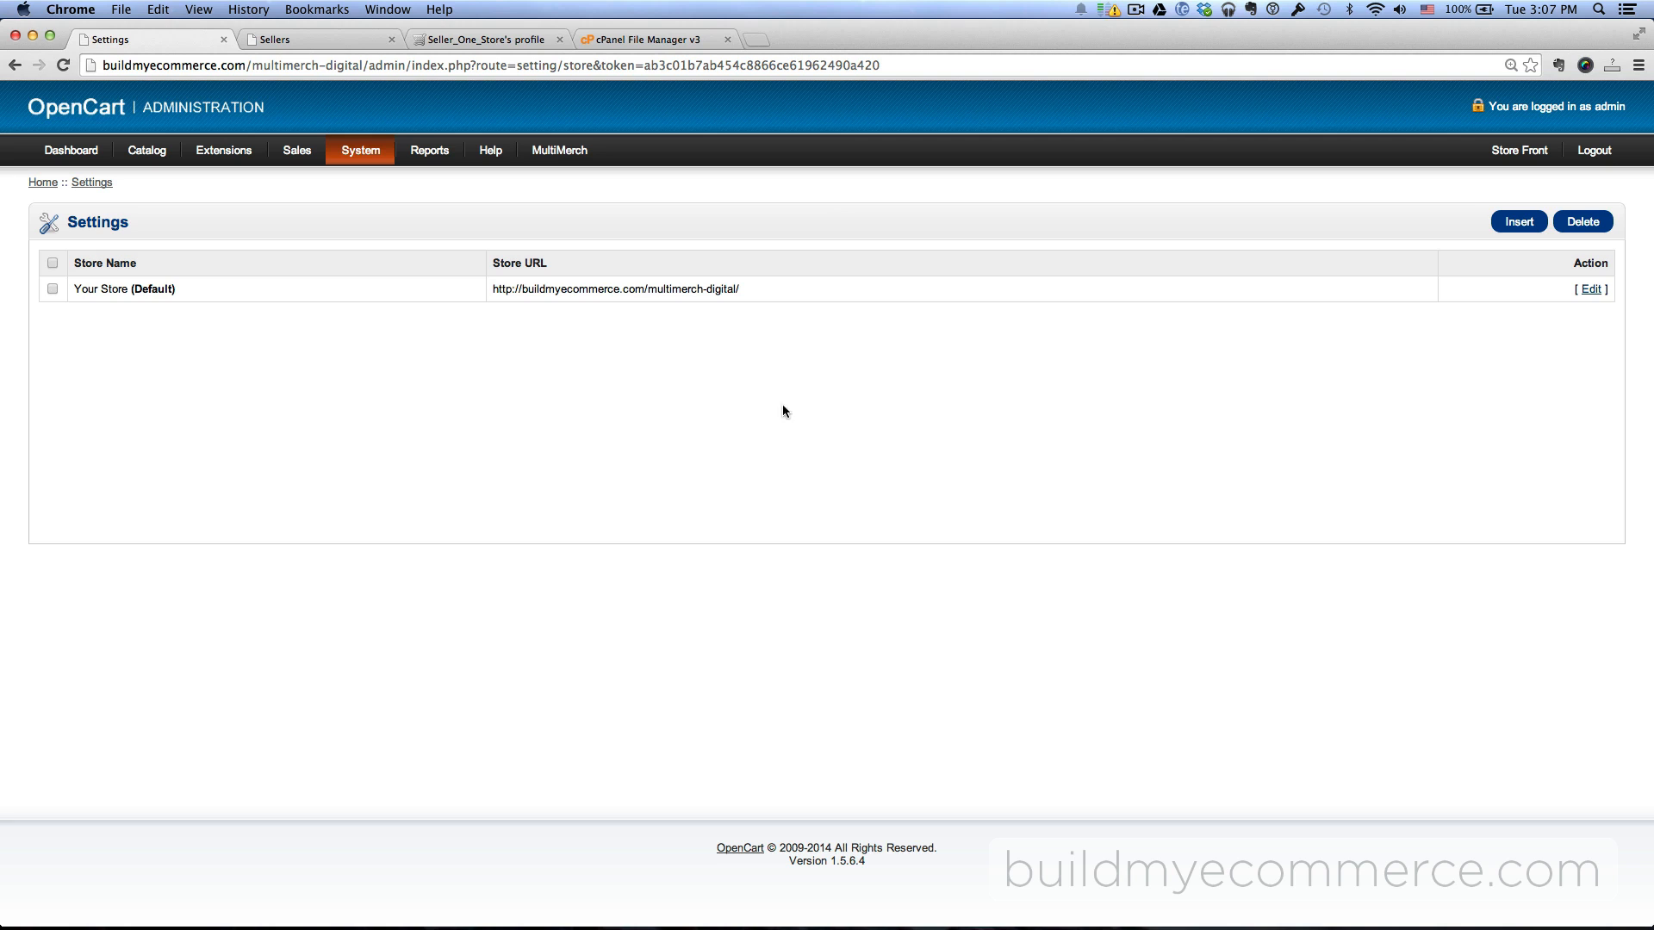
pyautogui.click(1589, 289)
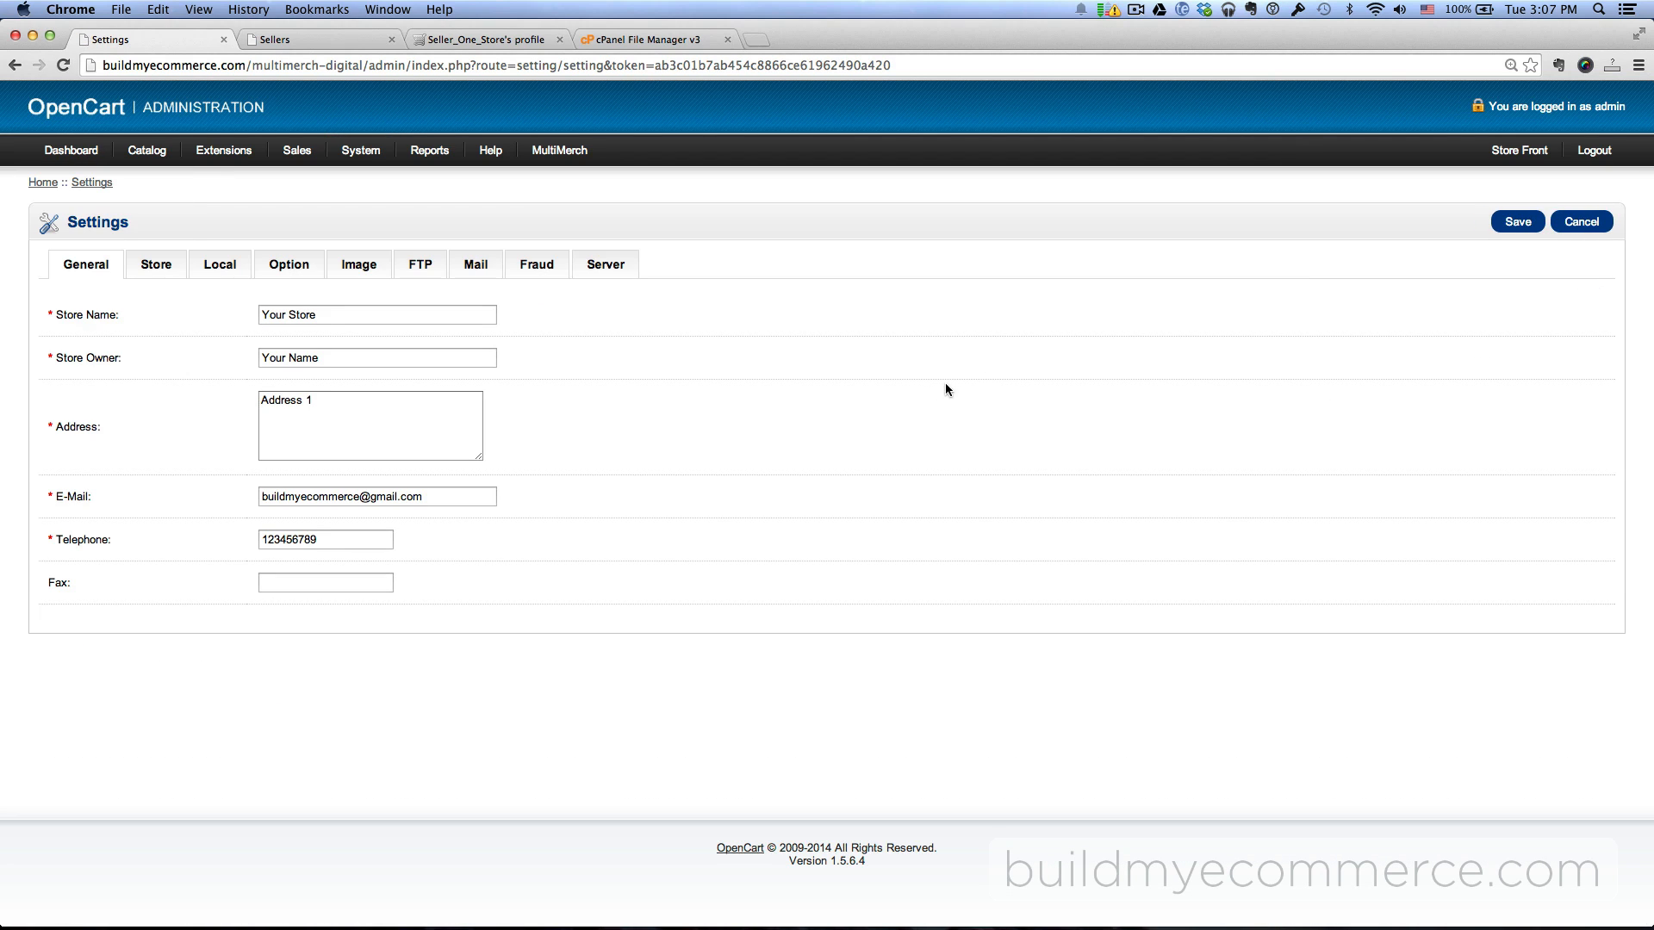
pyautogui.click(608, 264)
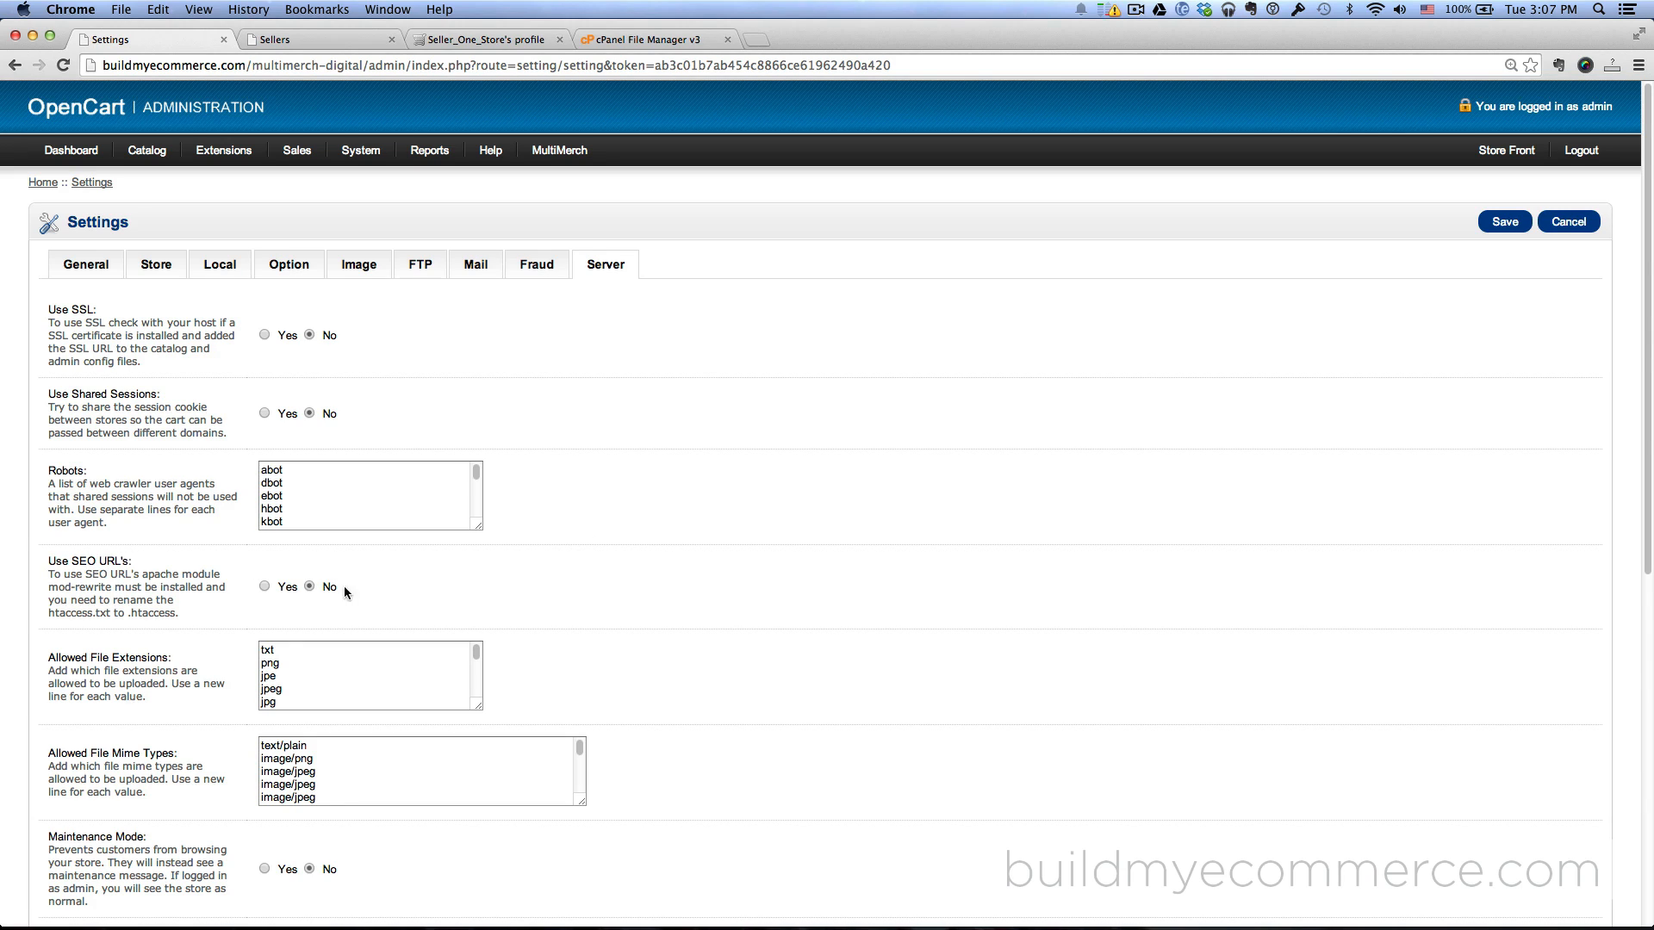
pyautogui.click(264, 586)
# Step: Switch to cPanel File Manager and rename htaccess.txt in the multimerch-digital folder as .htaccess
pyautogui.click(629, 42)
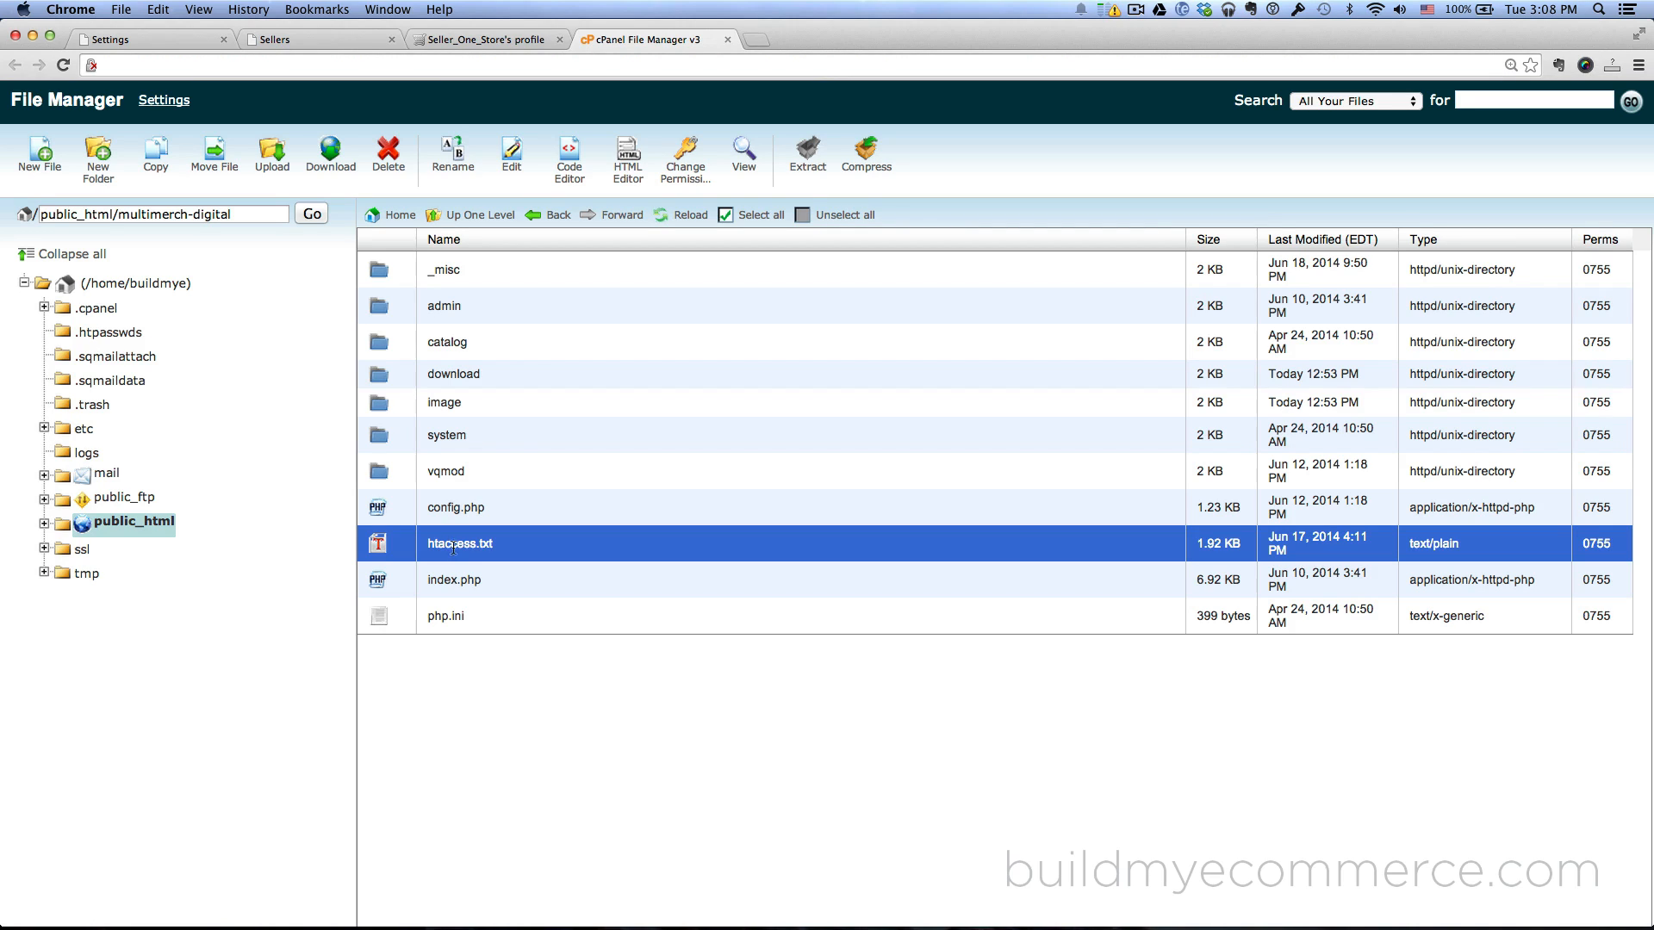
pyautogui.click(498, 545)
pyautogui.click(513, 544)
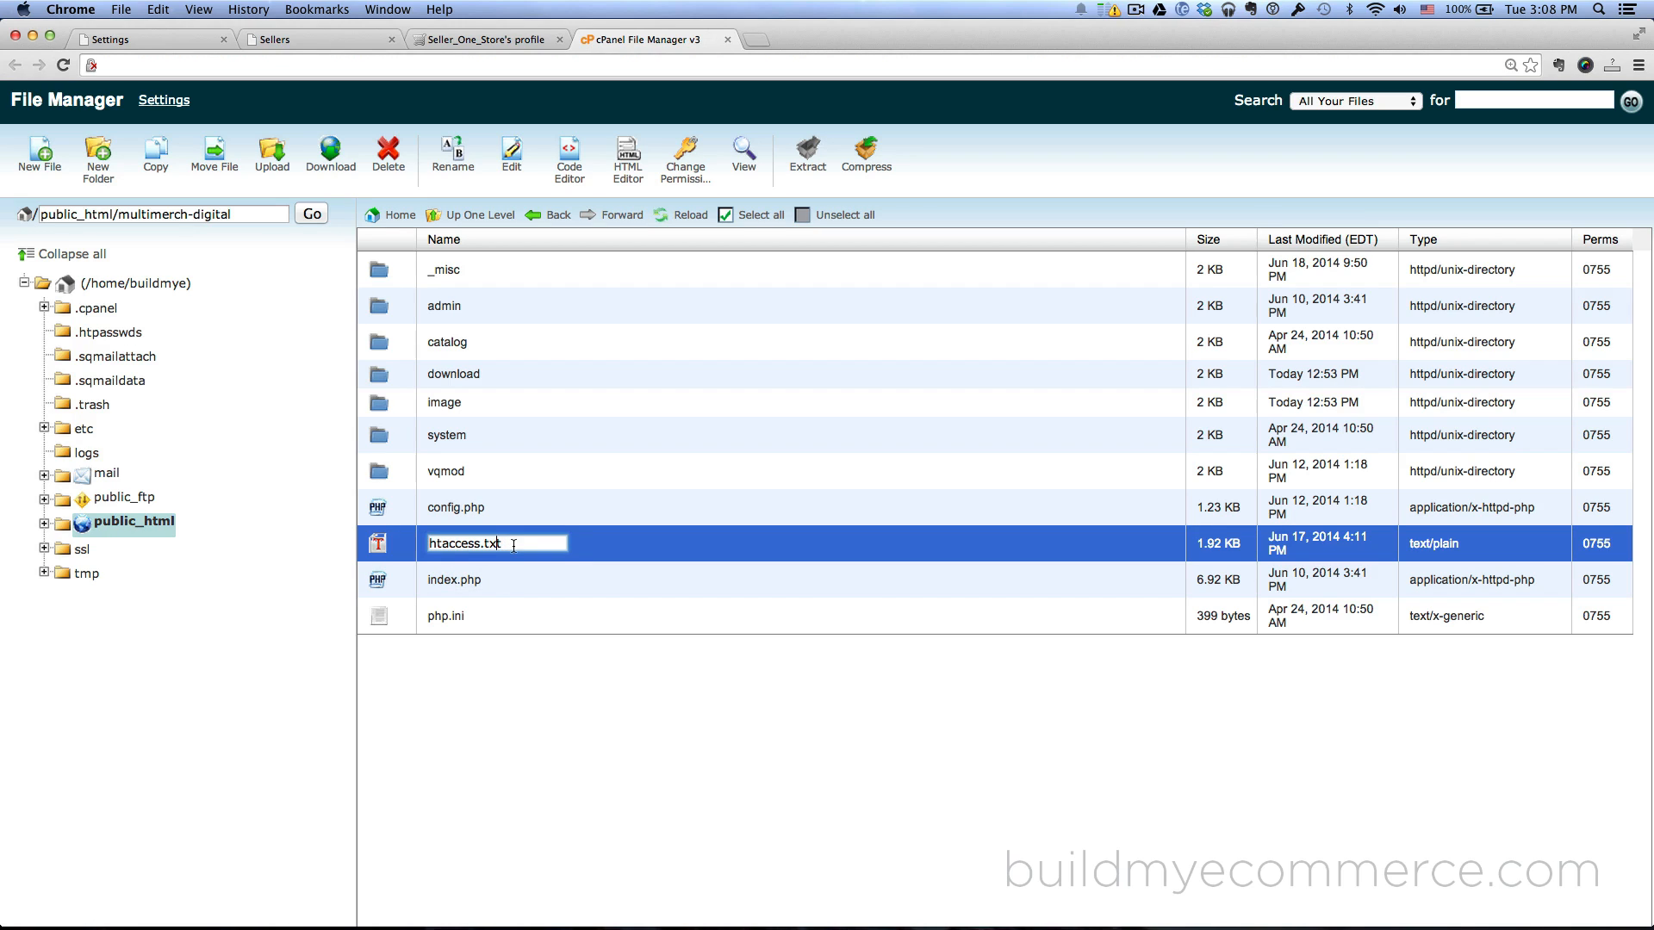
pyautogui.press('BackSpace')
pyautogui.press('BackSpace')
pyautogui.press('BackSpace')
pyautogui.press('BackSpace')
pyautogui.press('Home')
pyautogui.write('.')
pyautogui.press('Return')
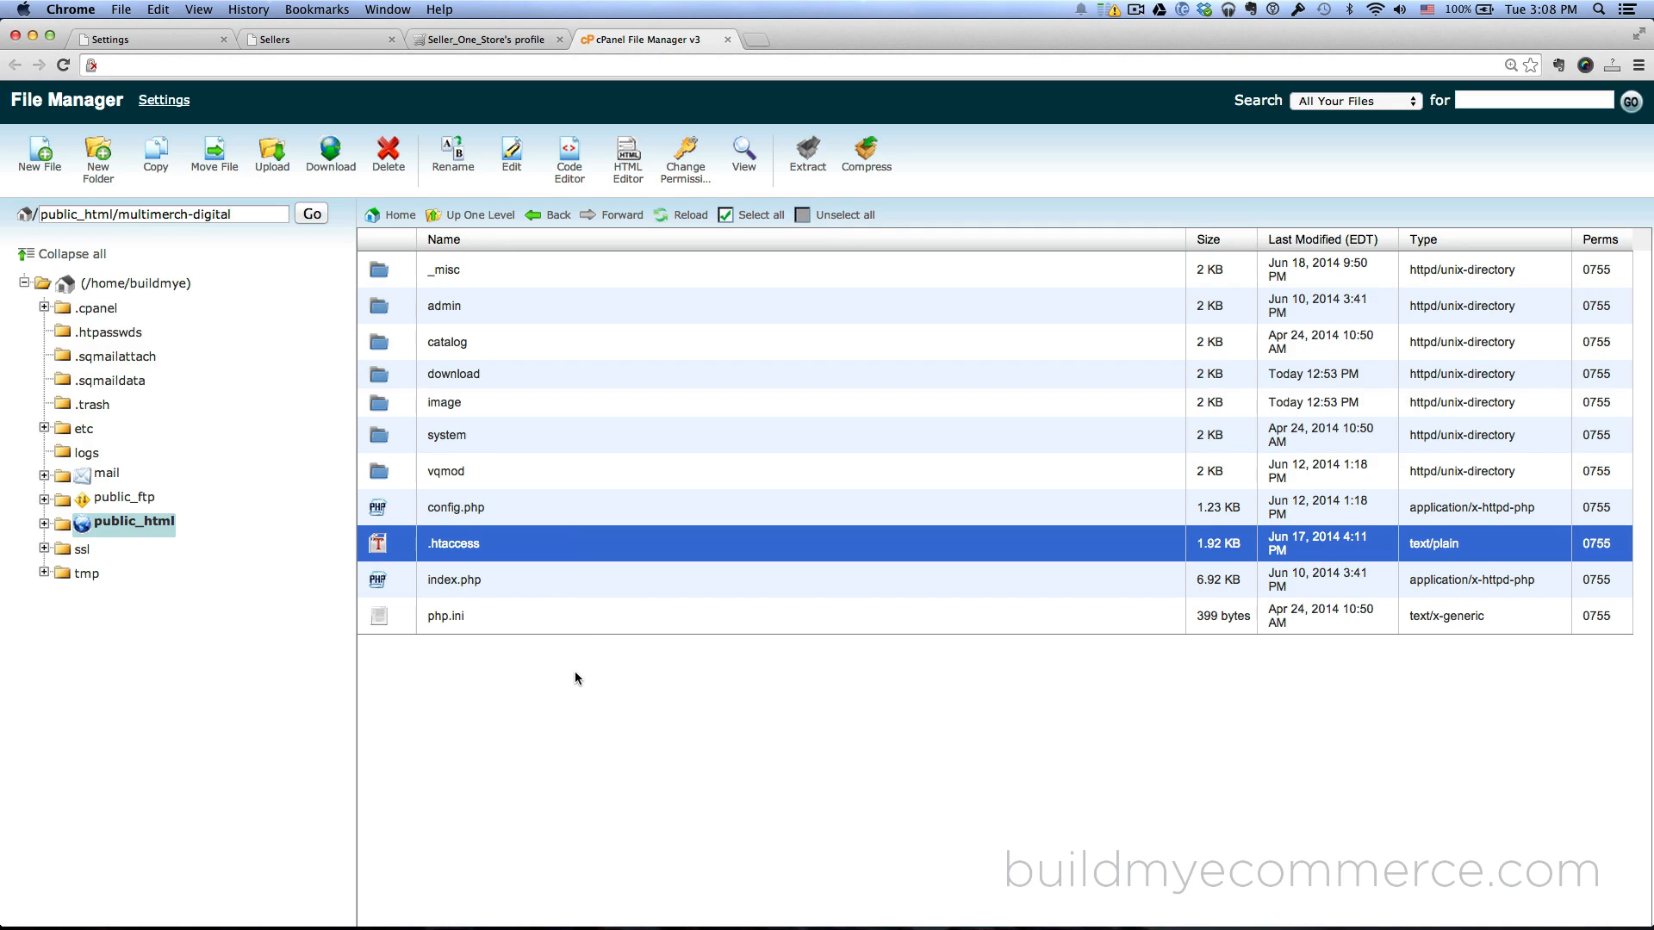
# Step: Save the OpenCart store settings and return to the seller's profile page in the storefront
pyautogui.click(169, 41)
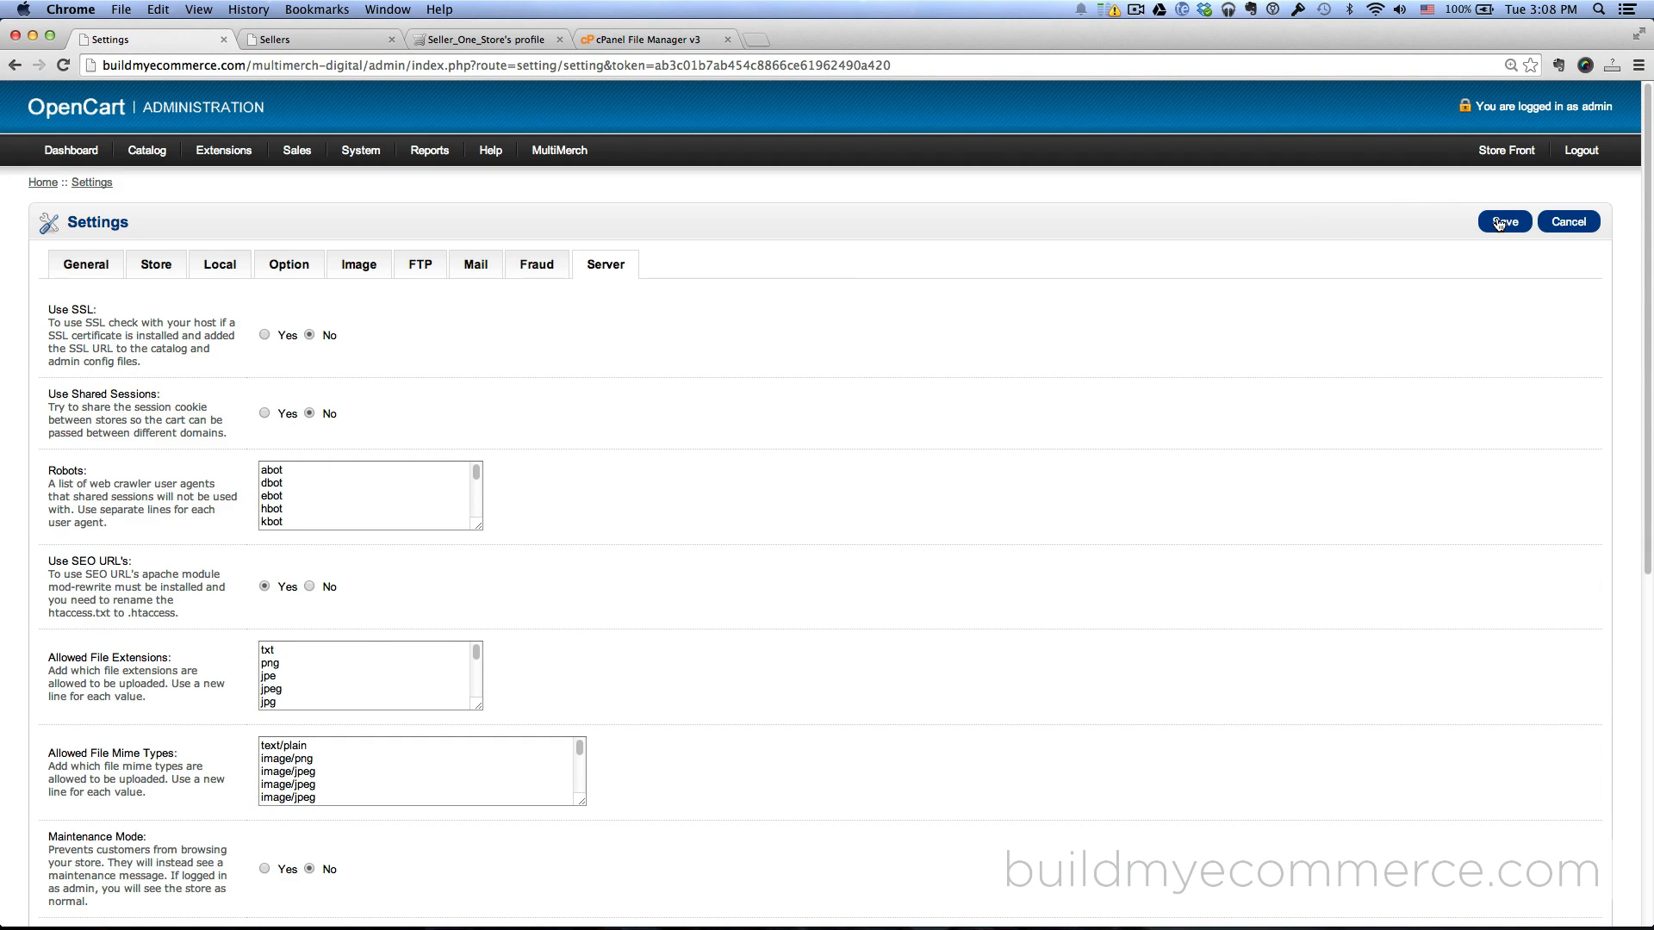
pyautogui.click(1499, 222)
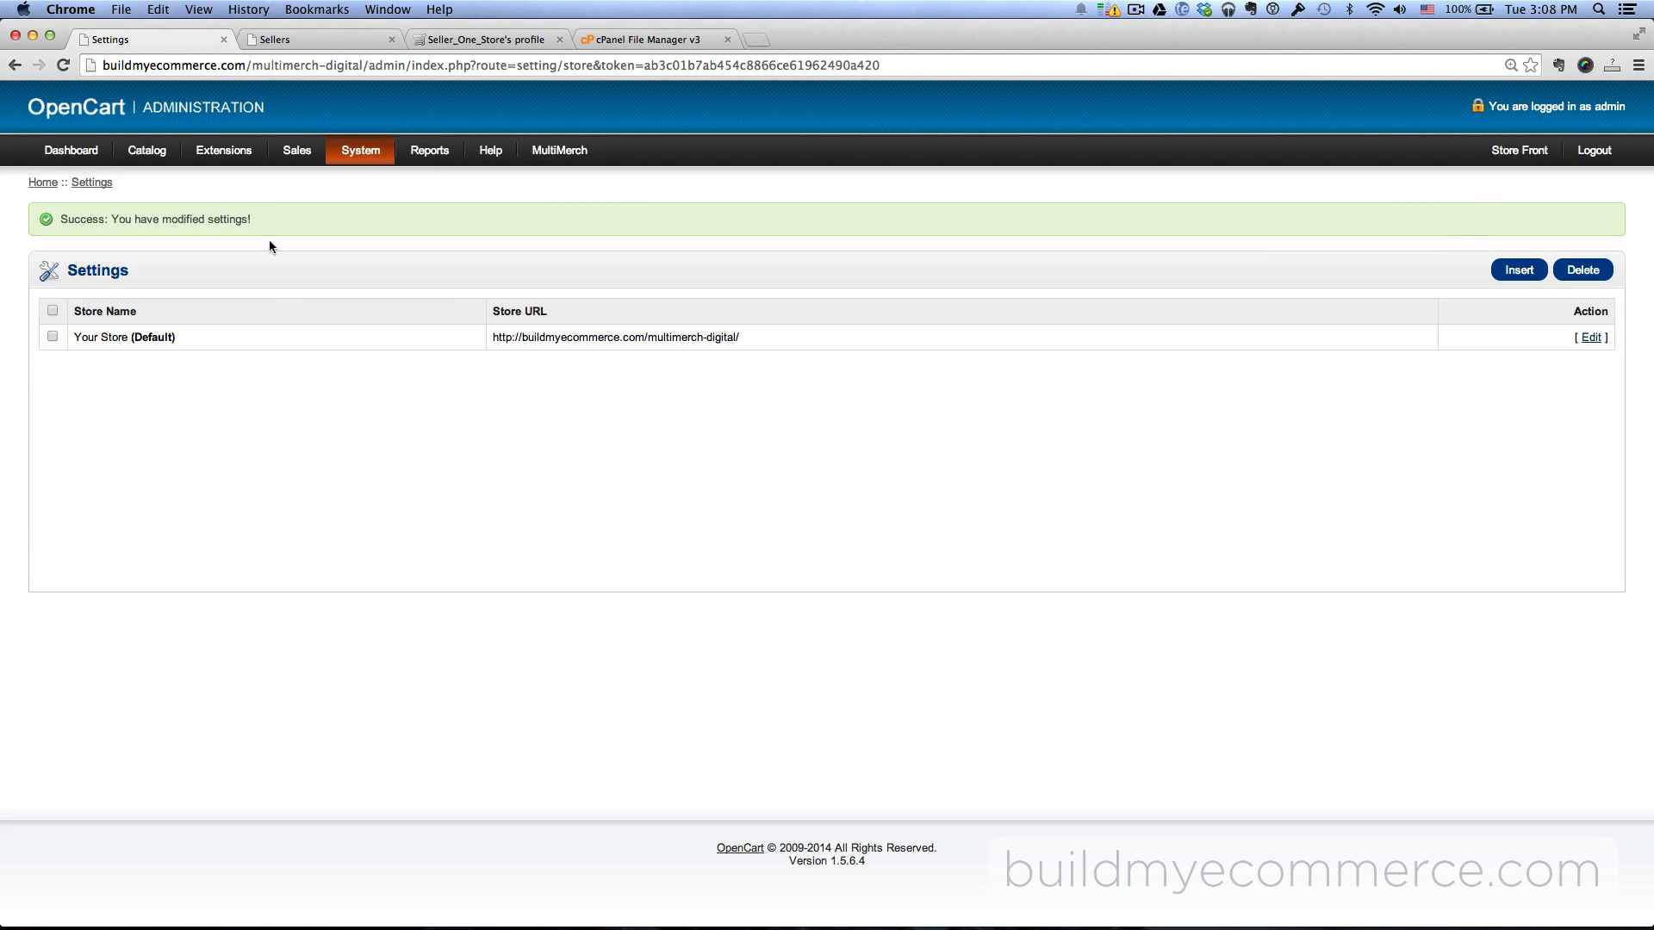
pyautogui.click(421, 36)
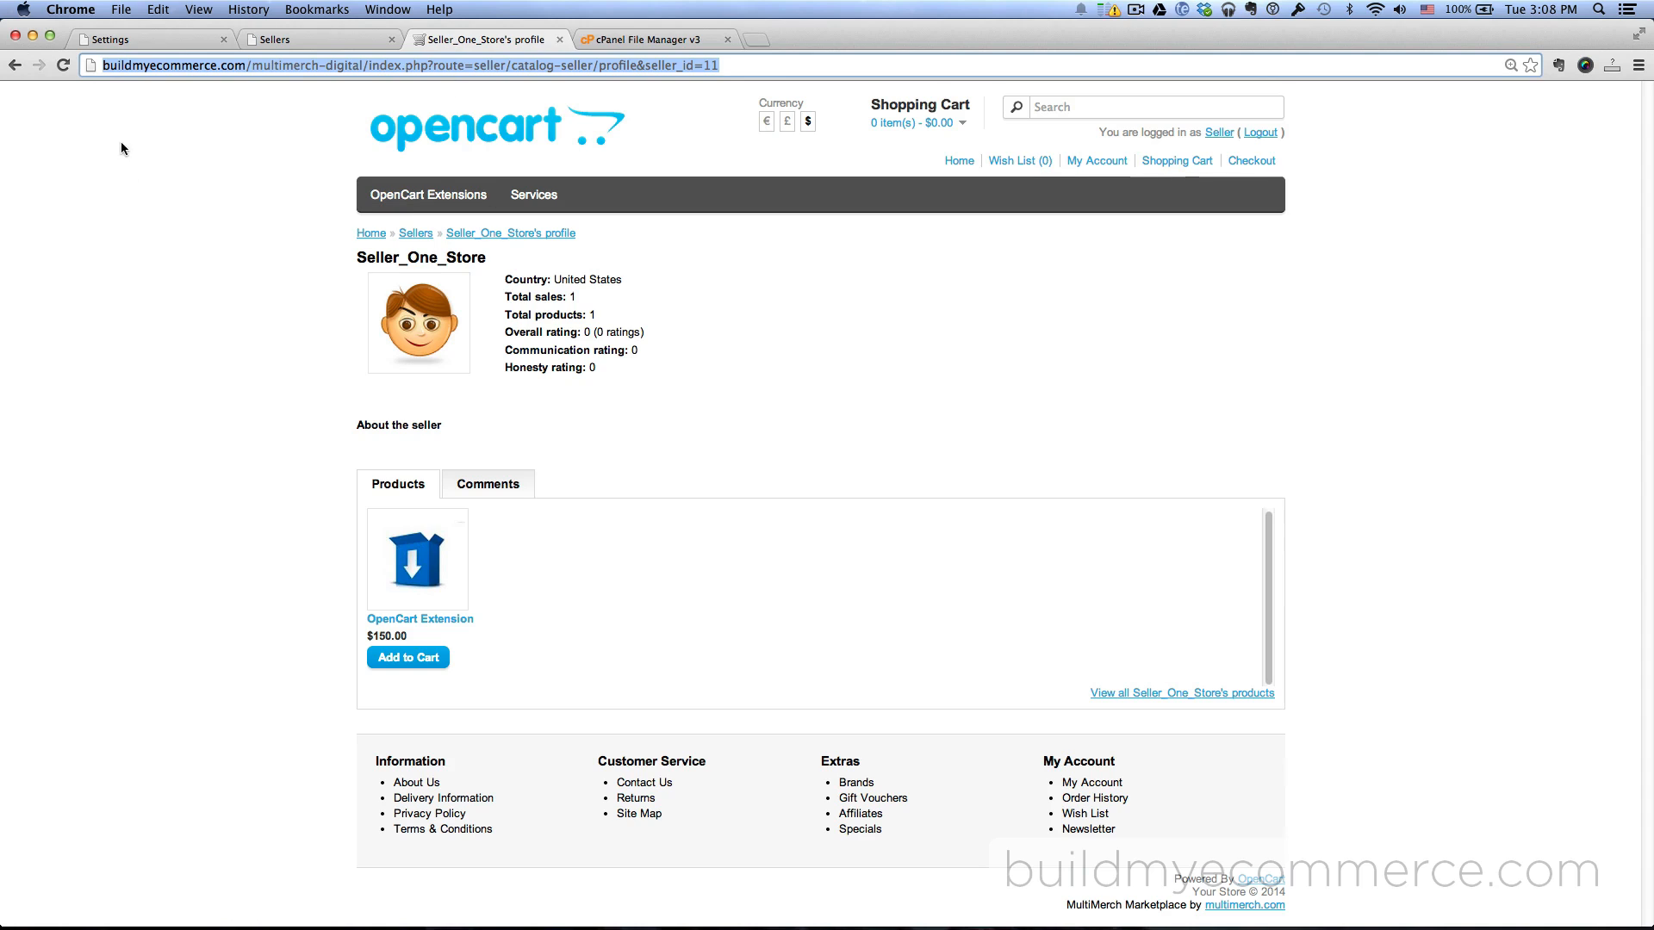
pyautogui.click(531, 240)
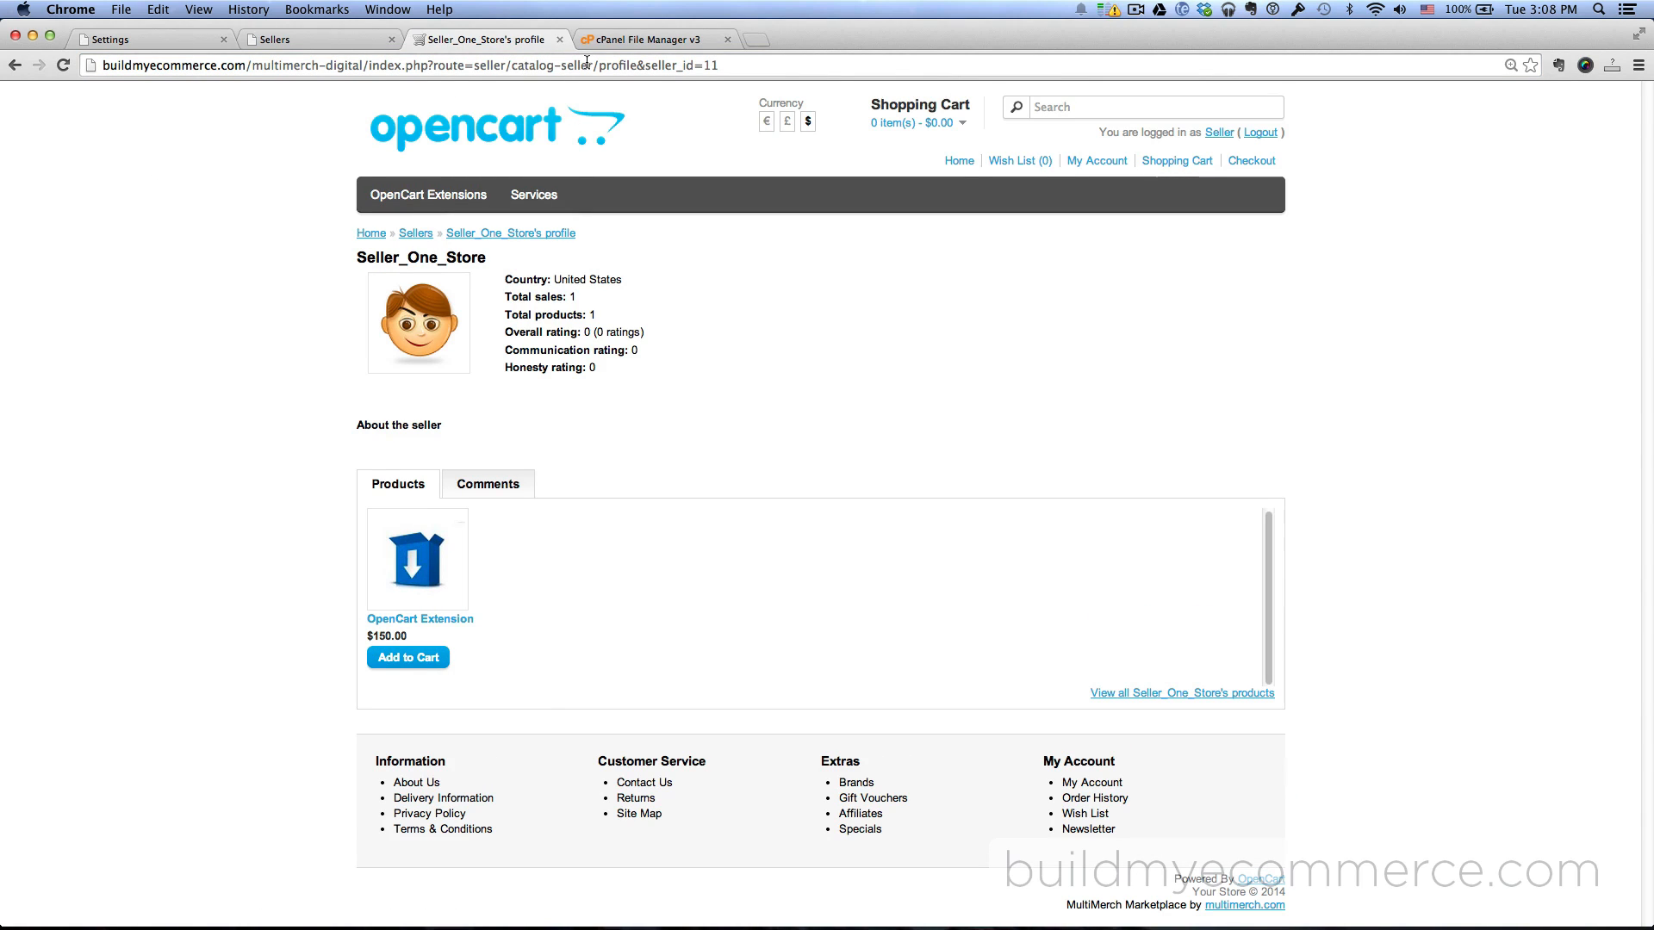
# Step: Edit Seller_One_Store in the MultiMerch sellers list, set its SEO keyword to opencart-extensions-store and save the seller
pyautogui.click(117, 39)
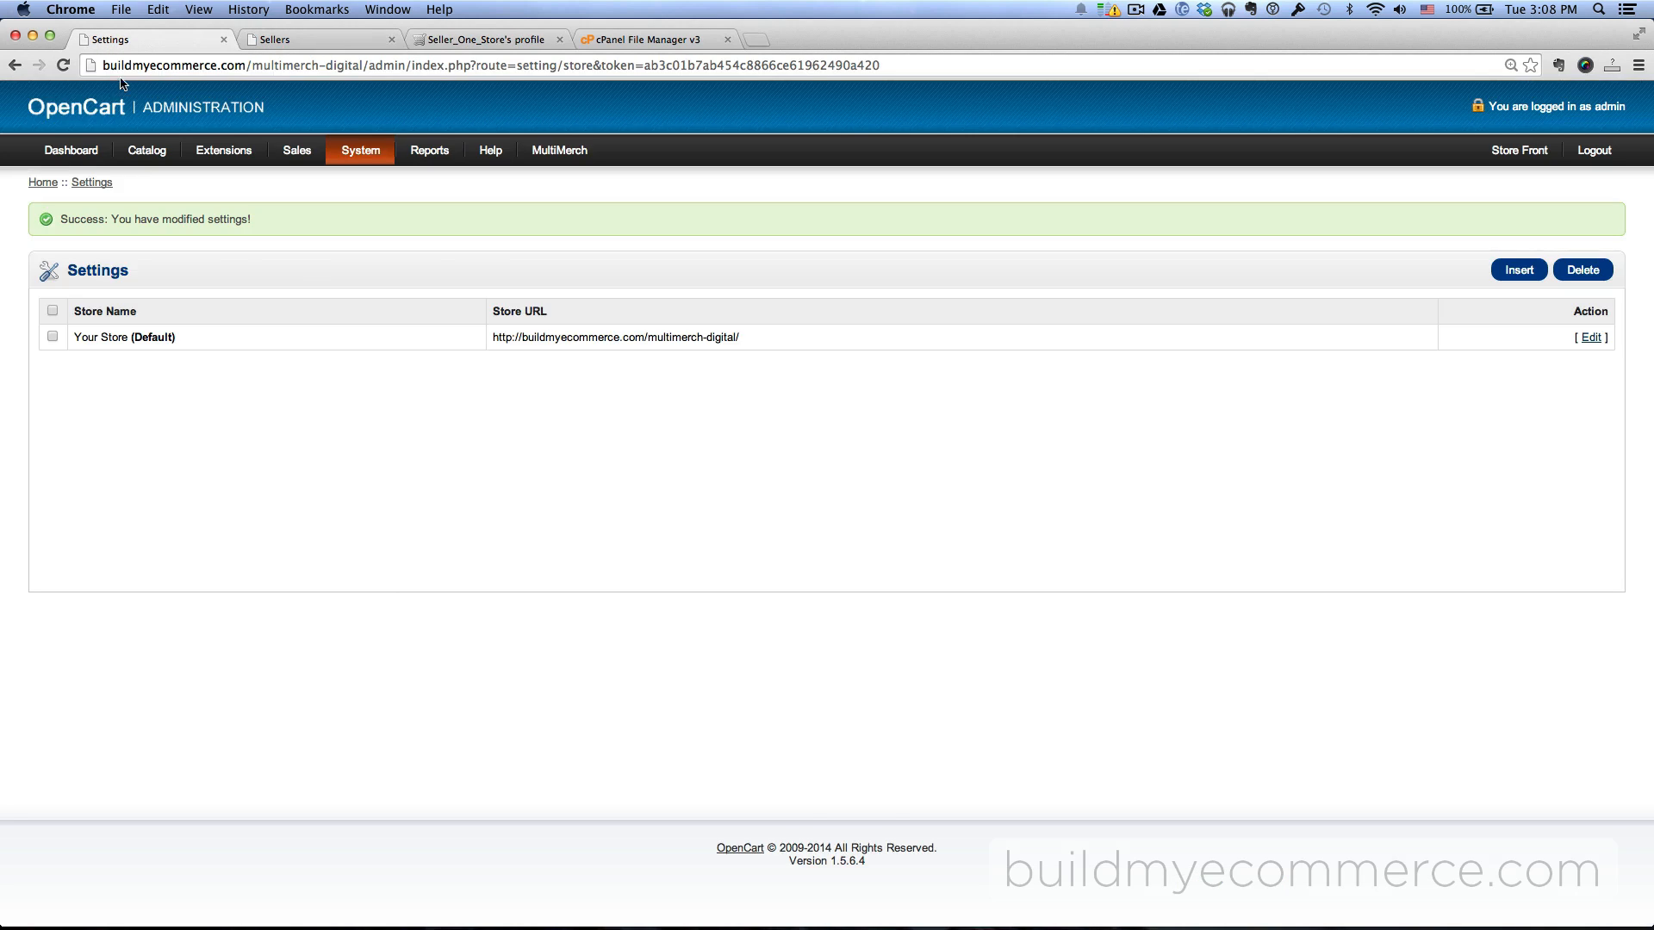
pyautogui.moveTo(566, 157)
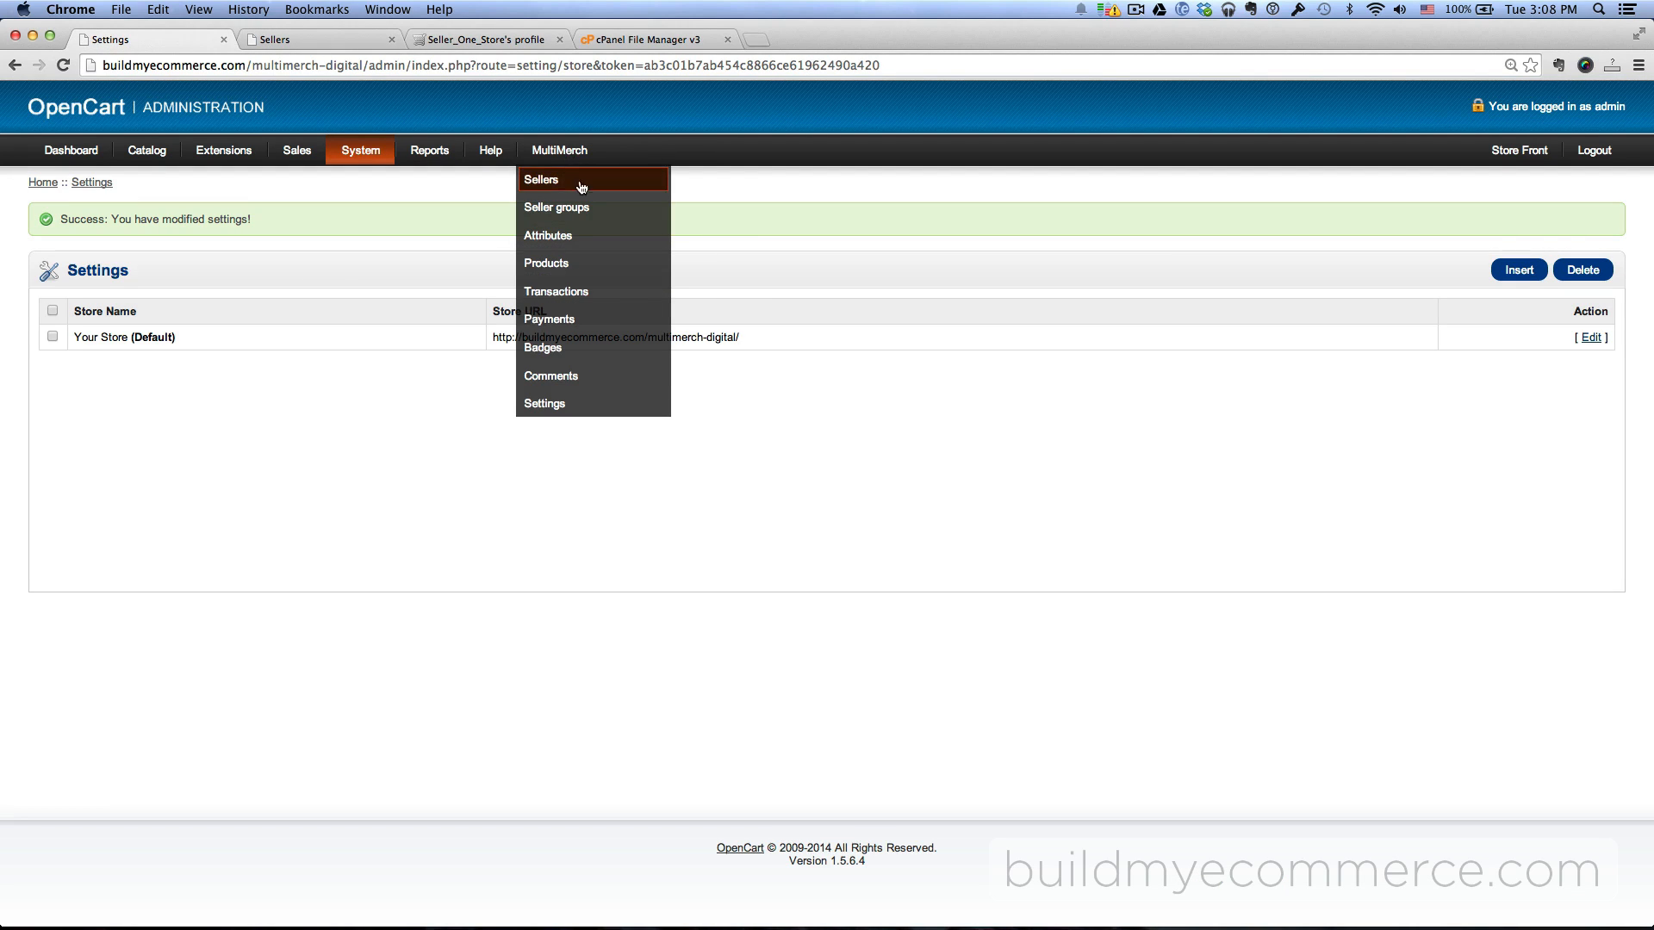
pyautogui.click(582, 187)
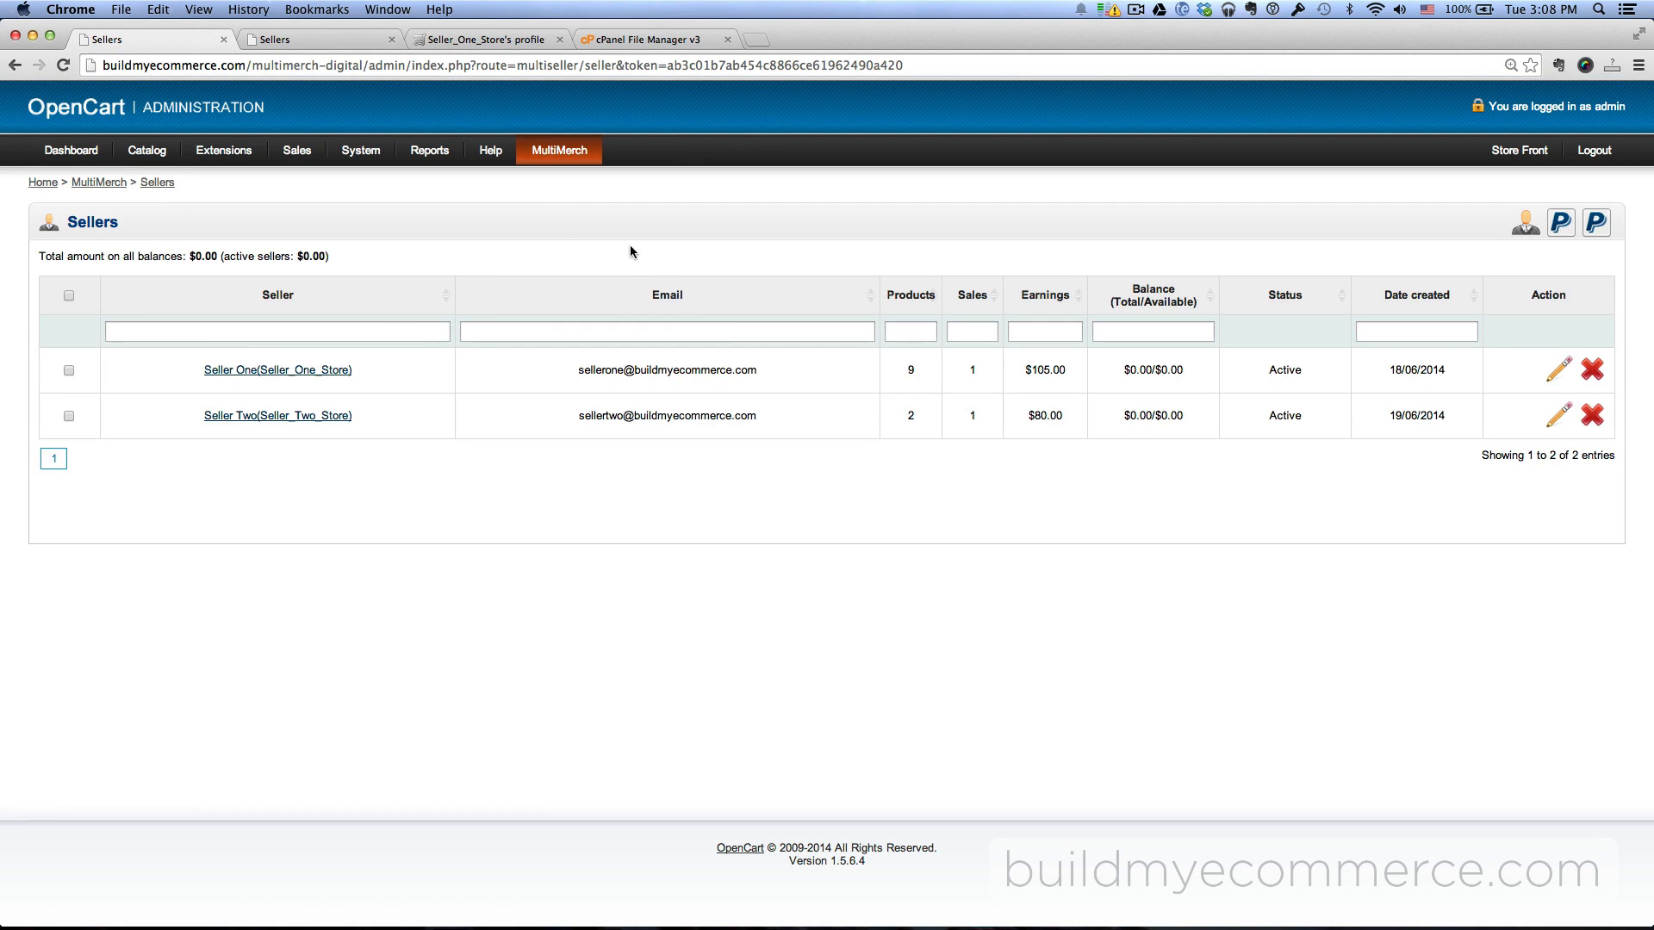
pyautogui.click(1557, 371)
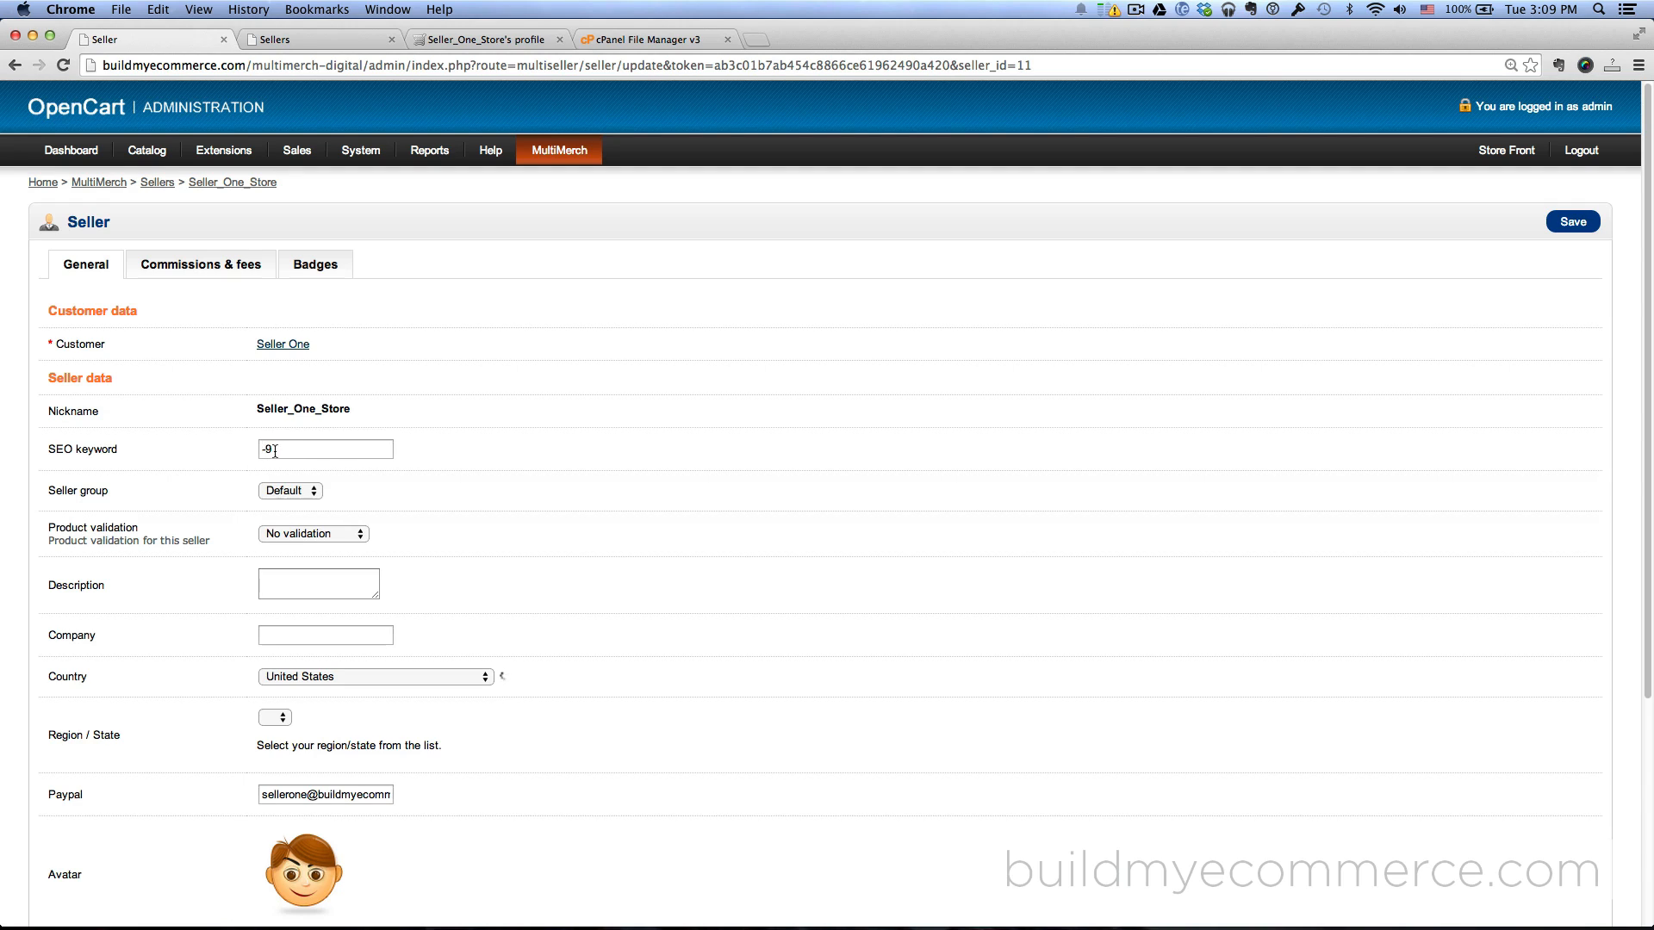
pyautogui.moveTo(284, 449); pyautogui.dragTo(223, 448)
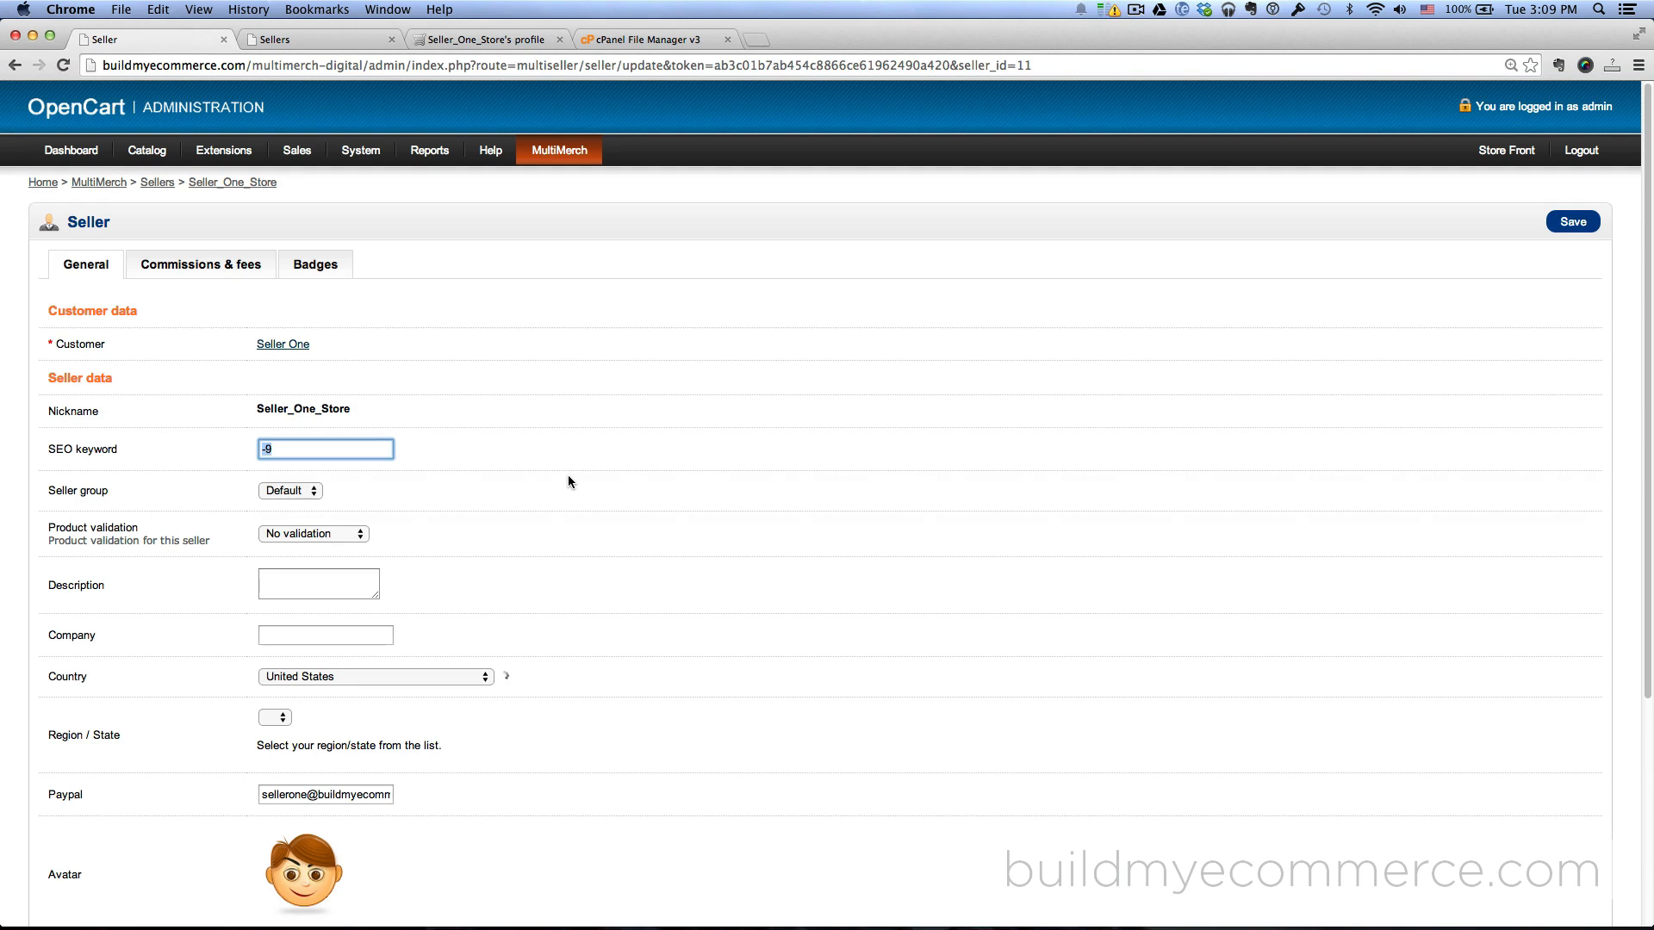
pyautogui.write('open')
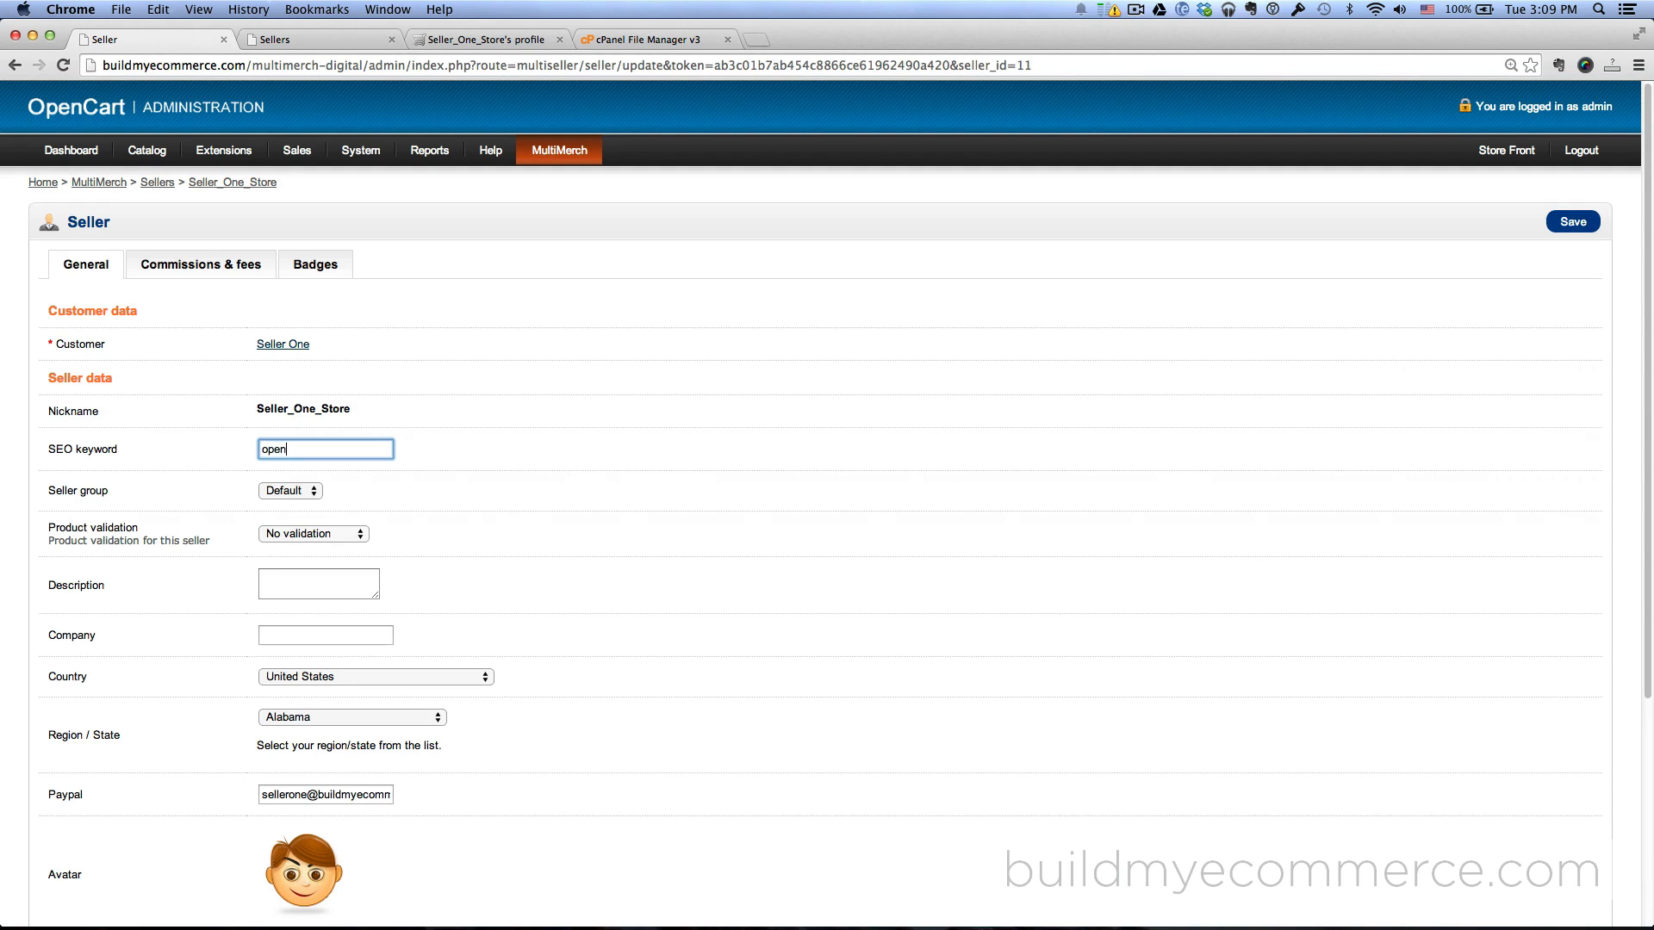
pyautogui.write('arart-extensions-store')
pyautogui.click(1564, 222)
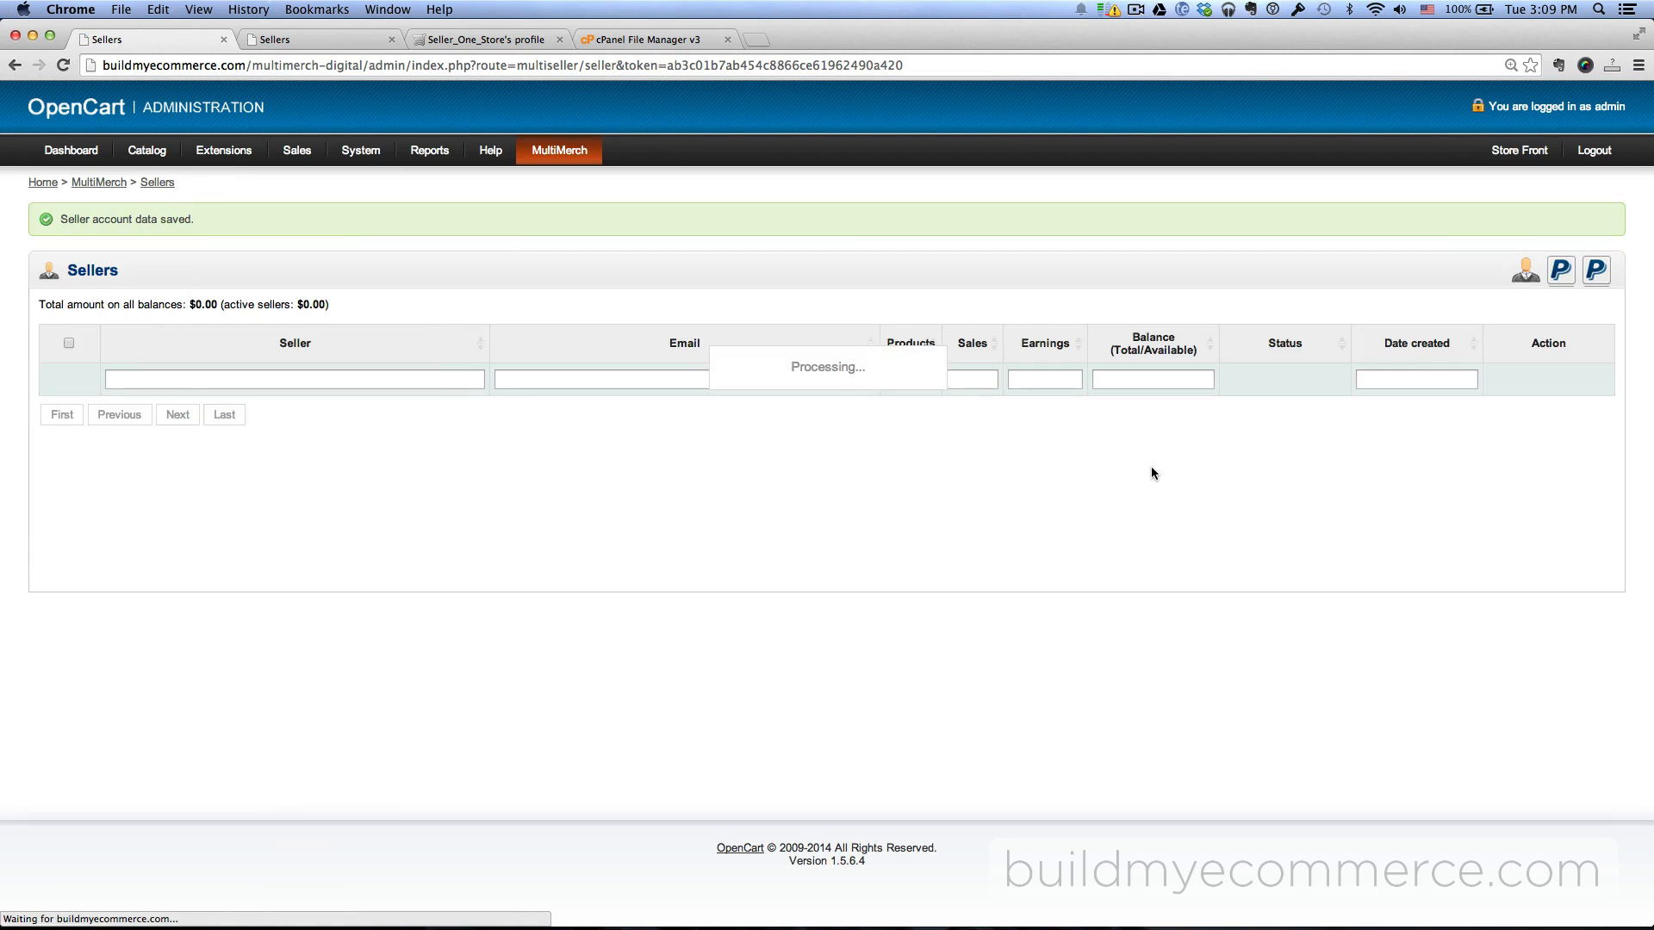
# Step: Return to the storefront and reopen Seller_One_Store's profile from its breadcrumb link to check the page's SEO URL
pyautogui.click(478, 40)
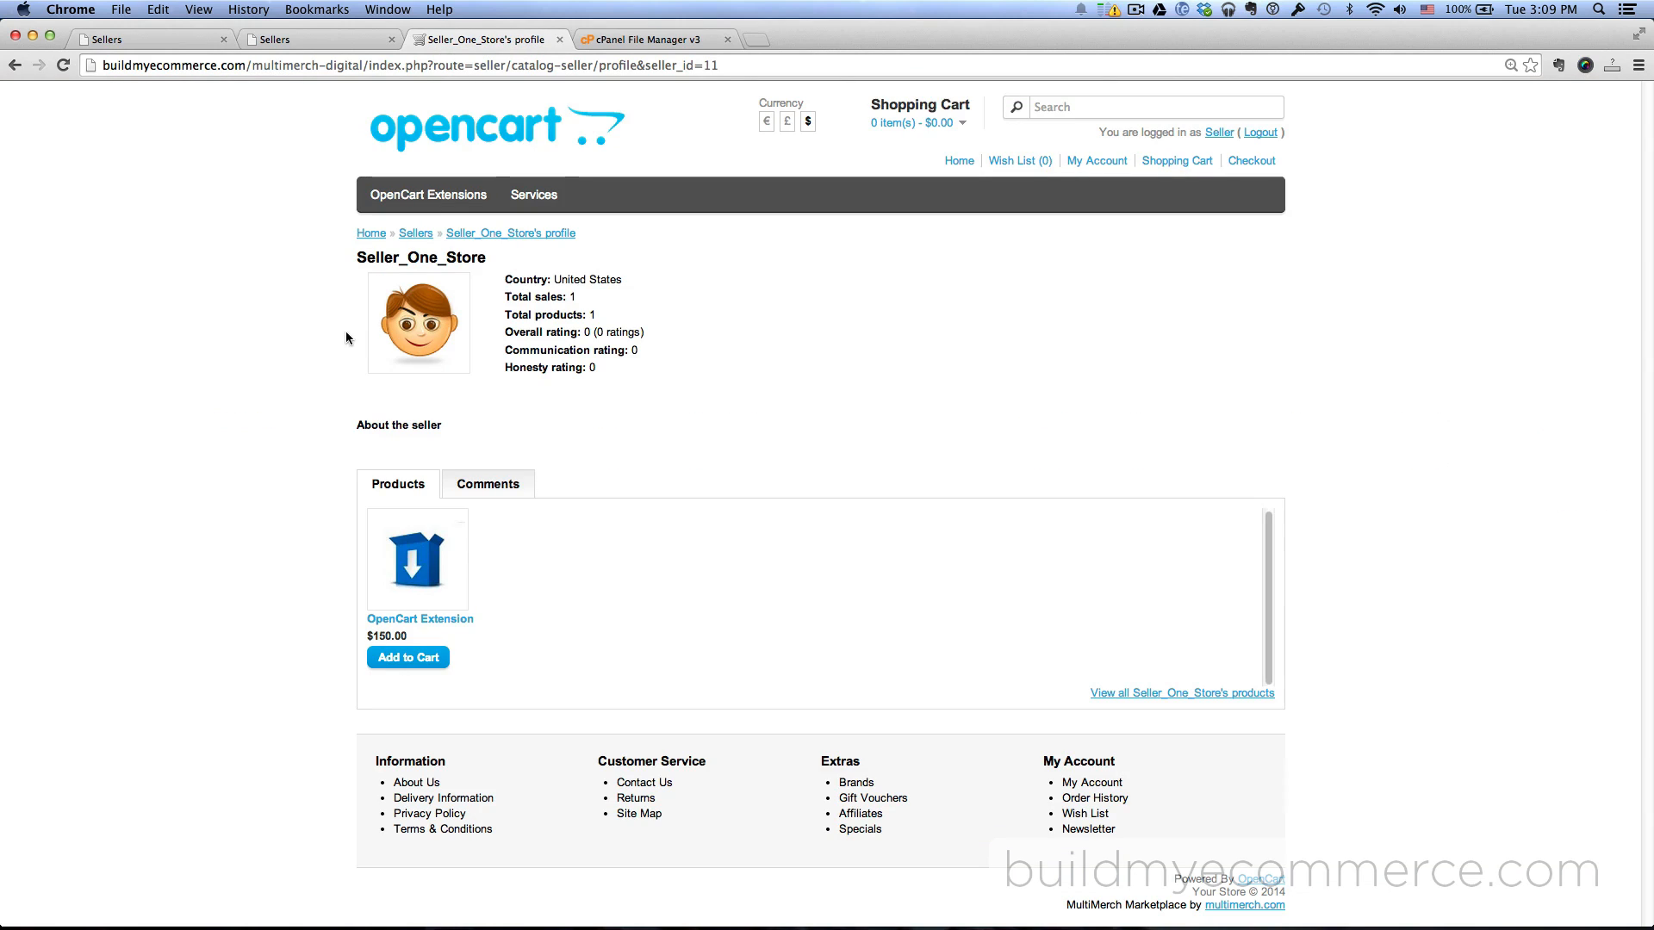
pyautogui.click(513, 233)
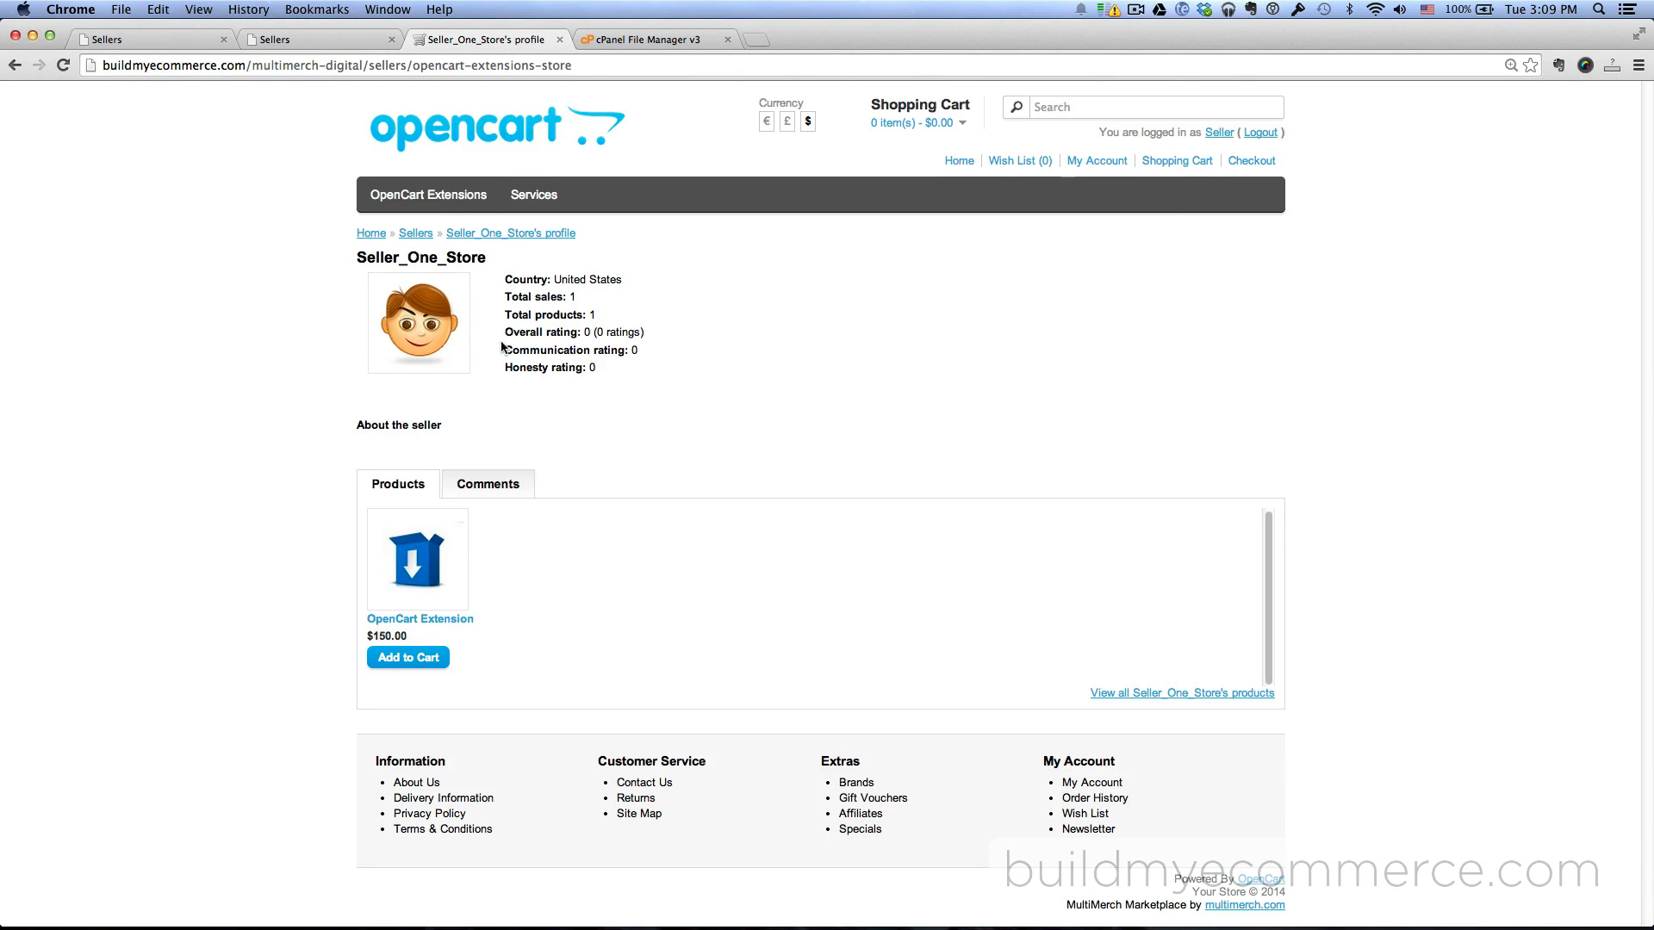